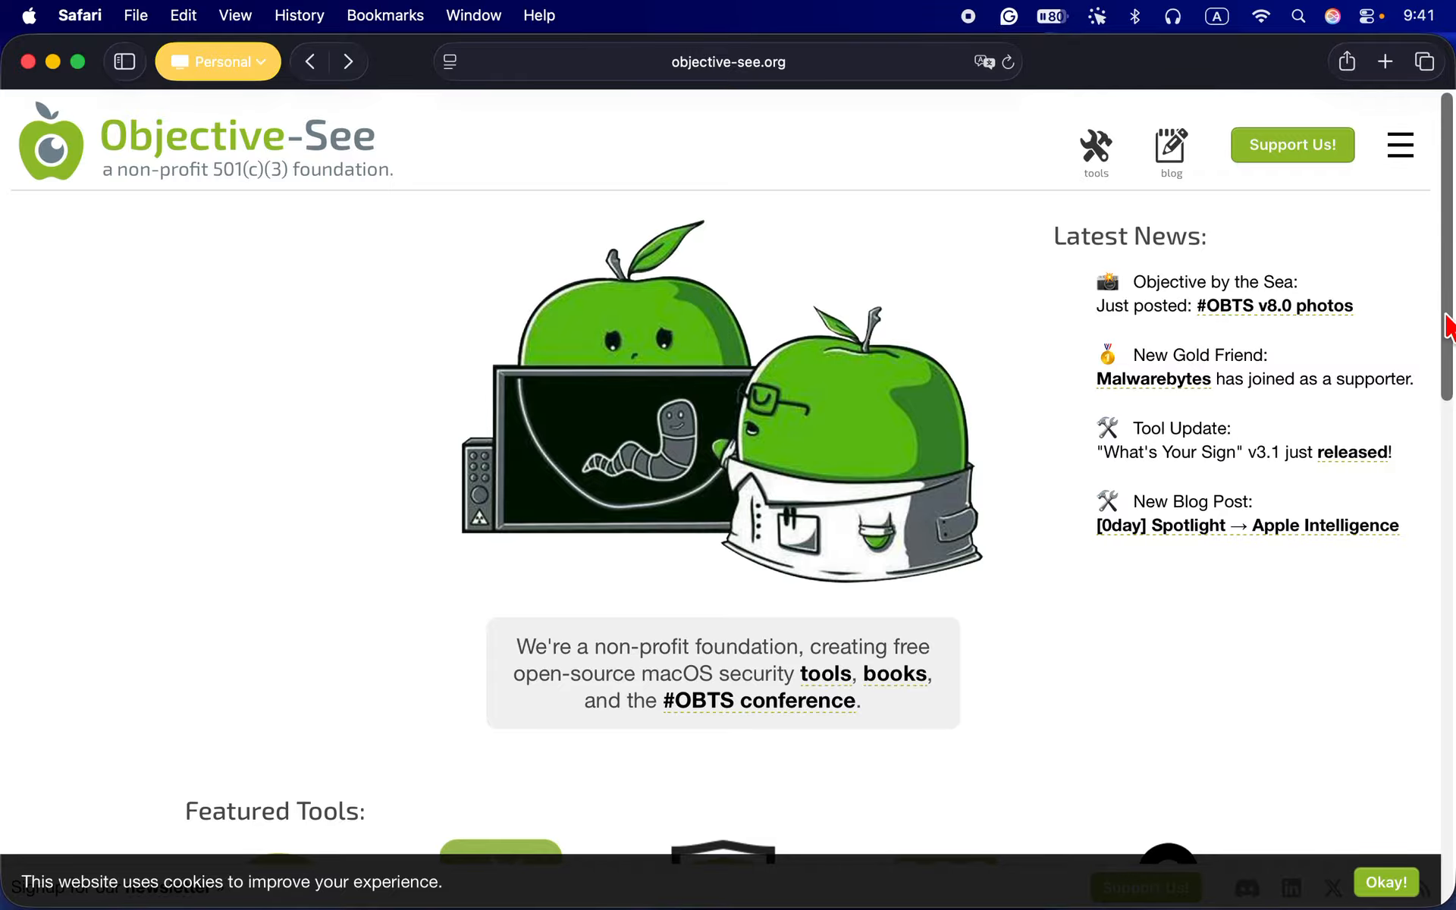
# Download the LuLu firewall from the featured tools on the Objective-See website and answer the support prompt
pyautogui.scroll(-5, 1448, 326)
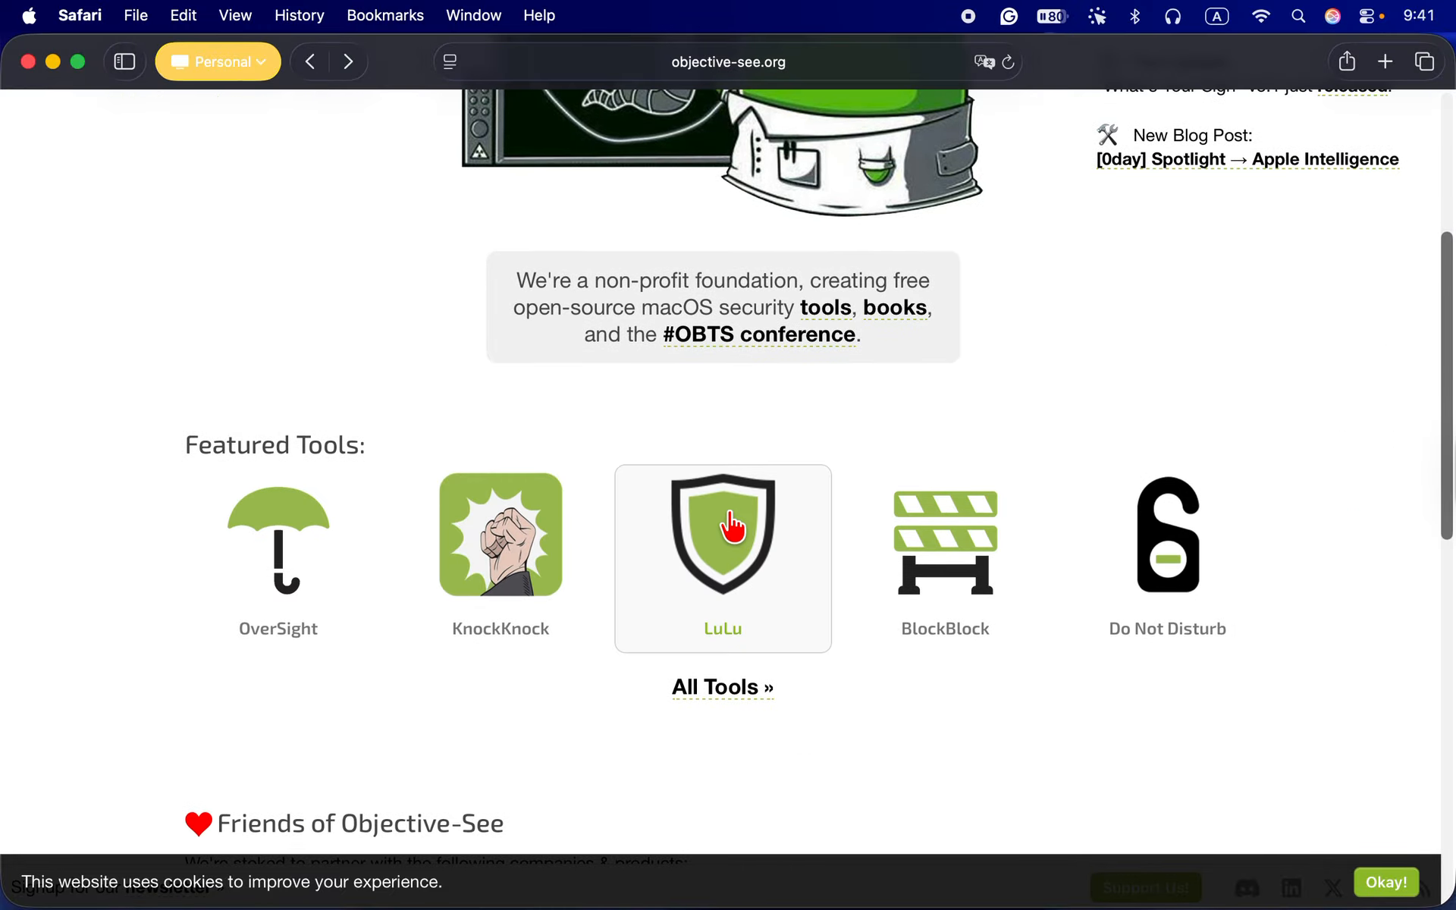
pyautogui.click(731, 522)
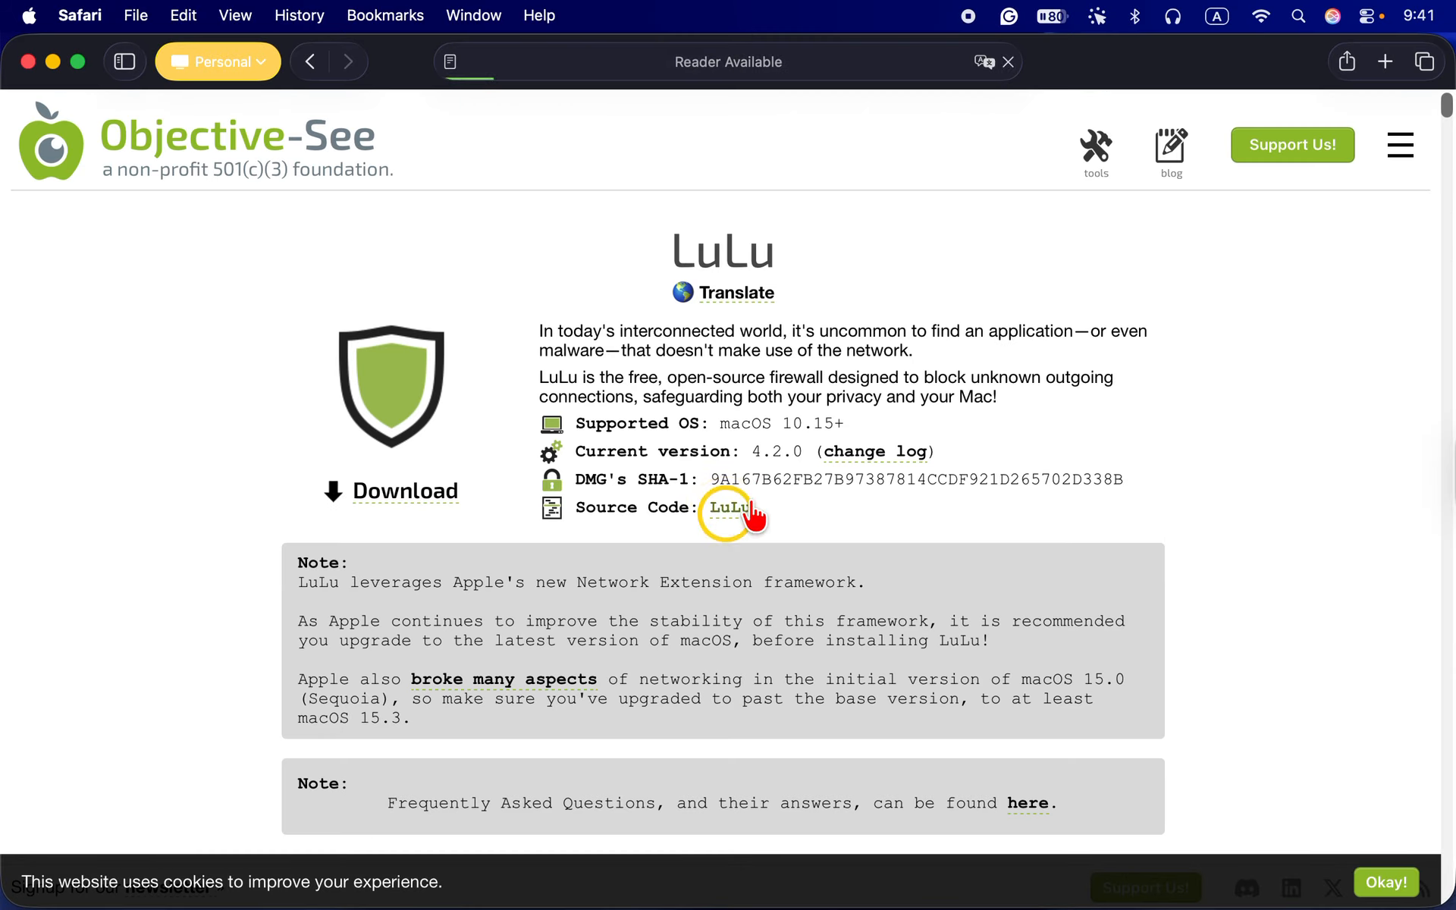
pyautogui.click(396, 434)
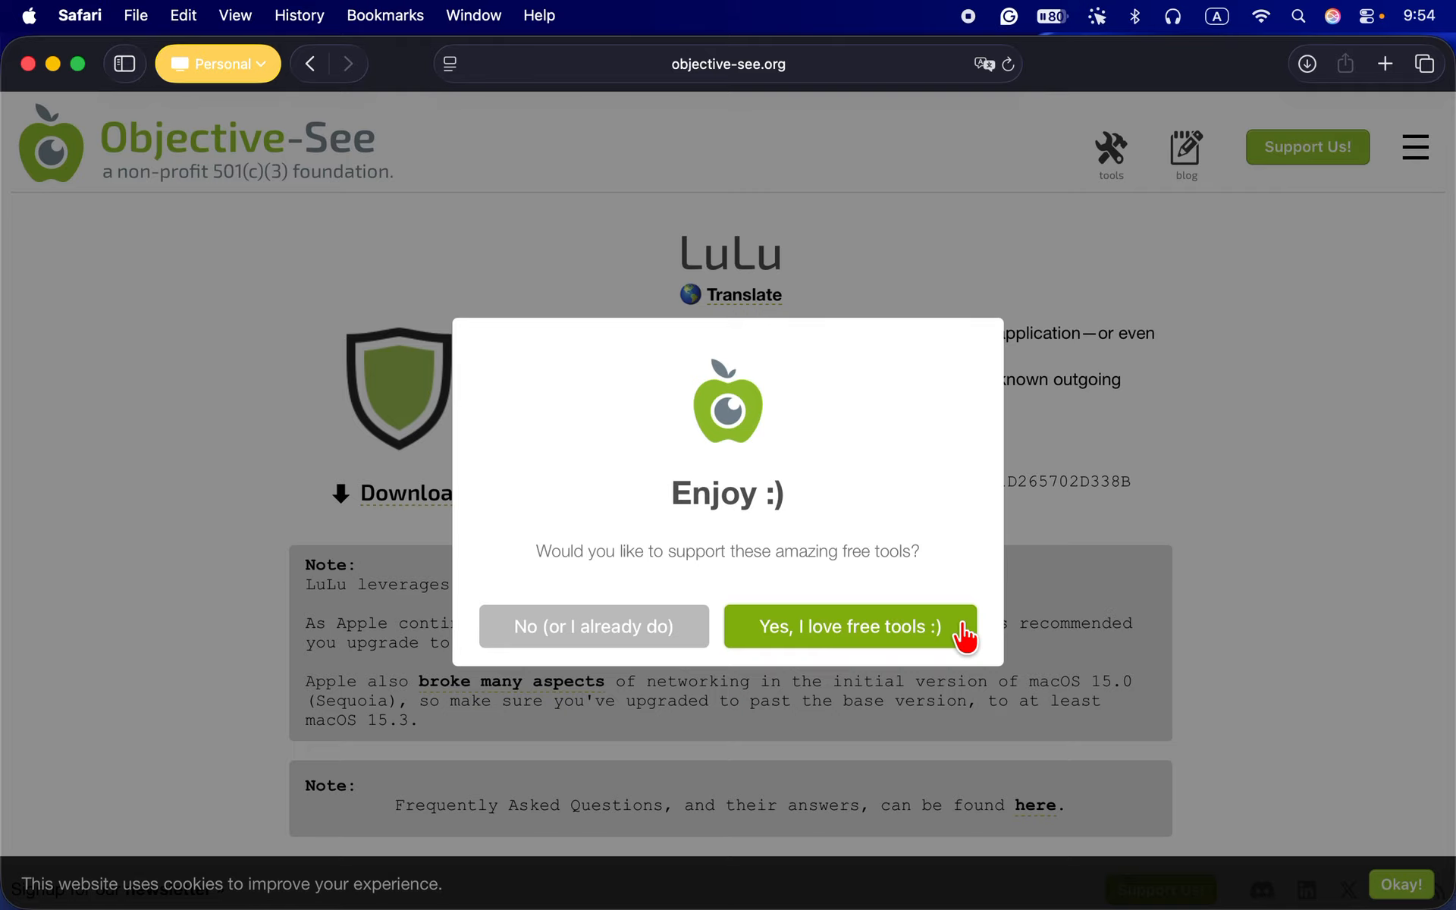
pyautogui.click(965, 635)
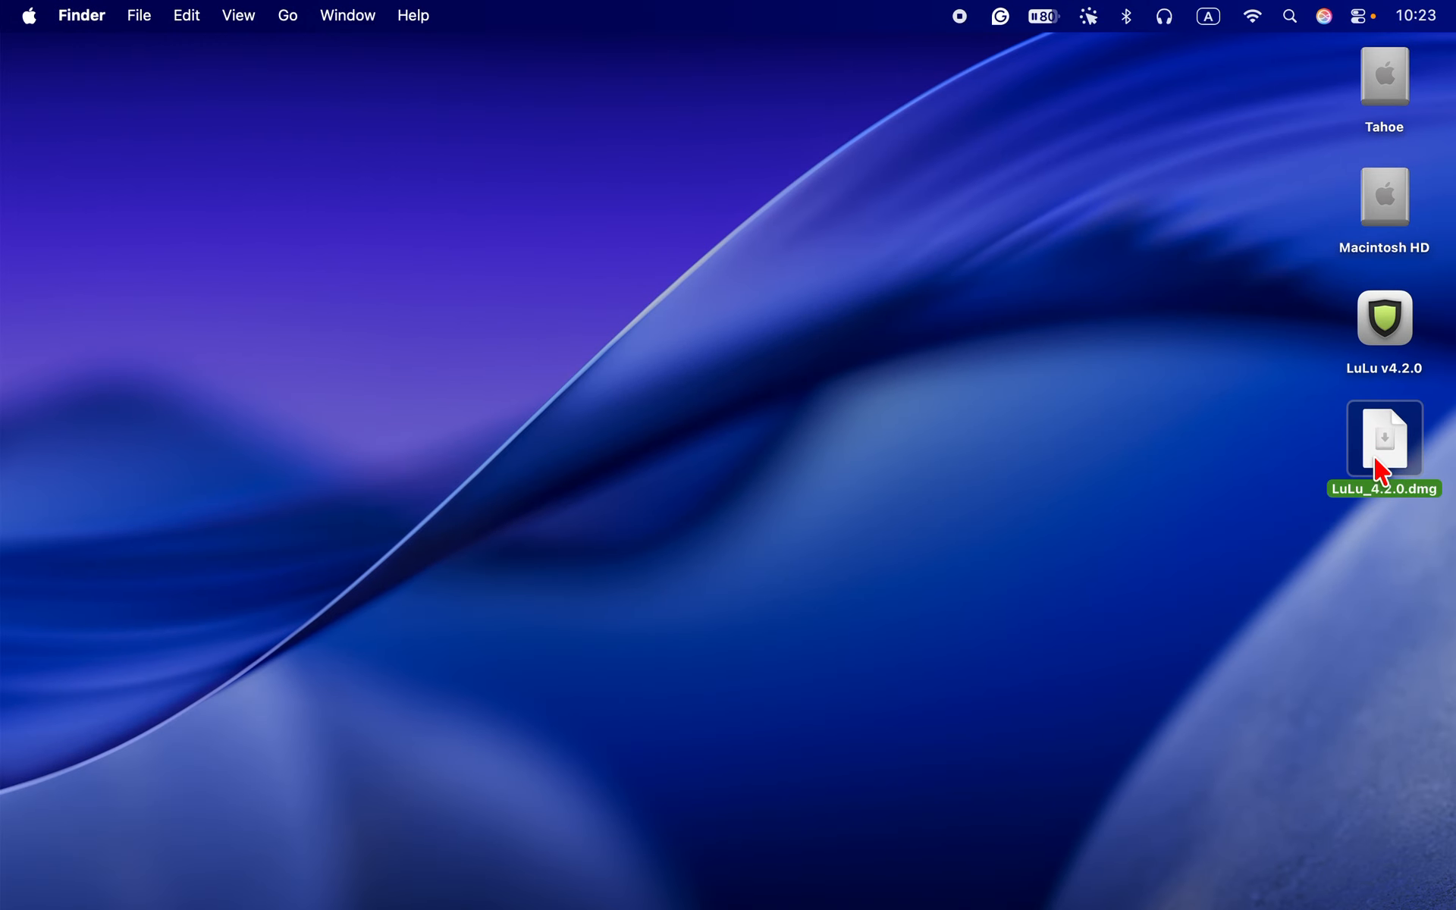
# Install LuLu into Applications from LuLu_4.2.0.dmg, and launch it, confirming that the downloaded app may be opened
pyautogui.doubleClick(1376, 461)
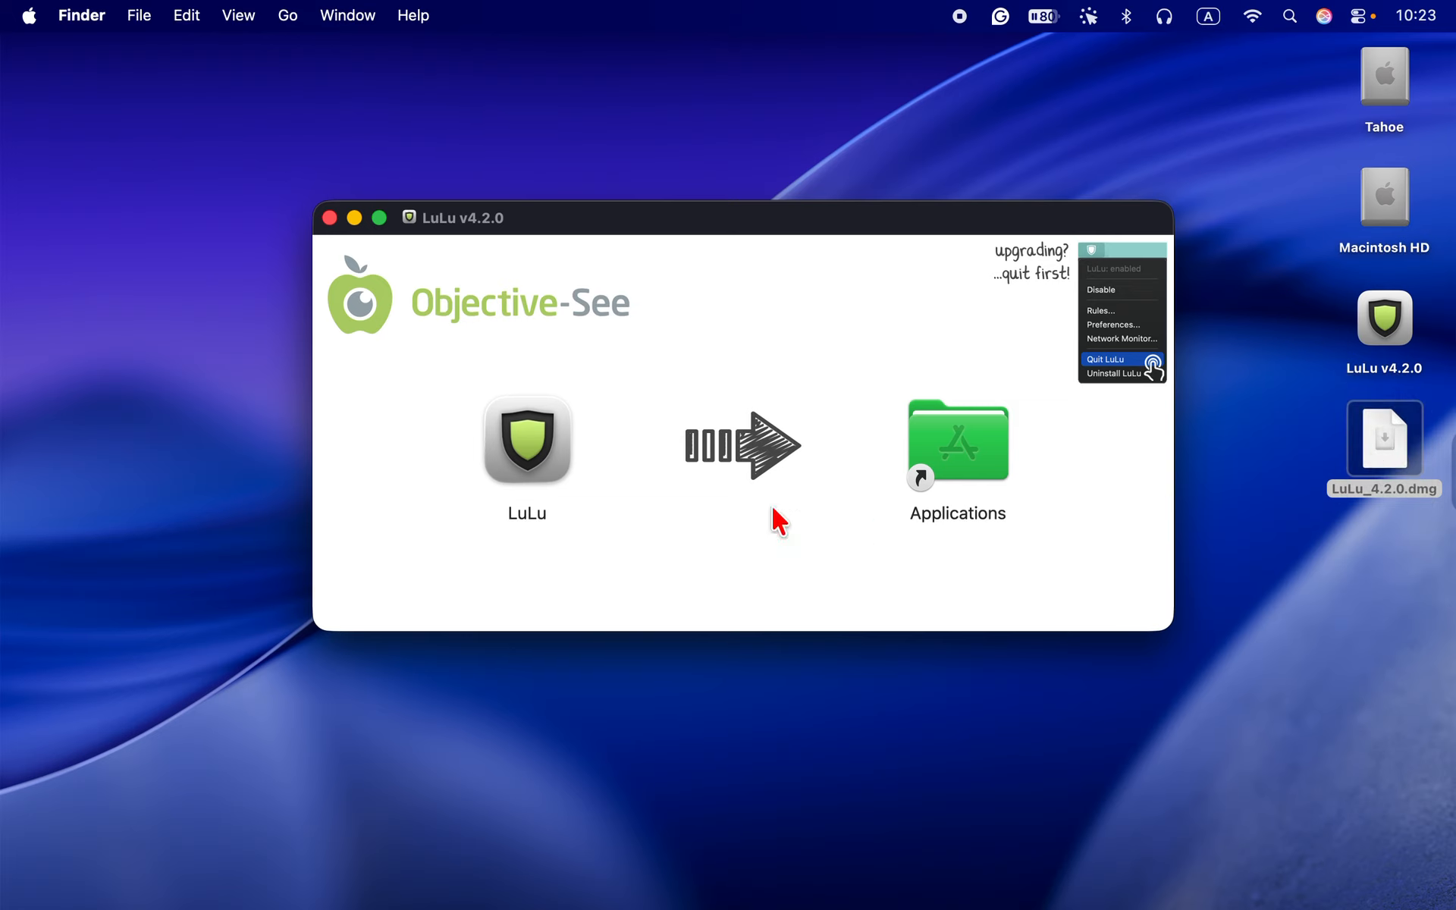
pyautogui.moveTo(518, 461); pyautogui.dragTo(949, 449)
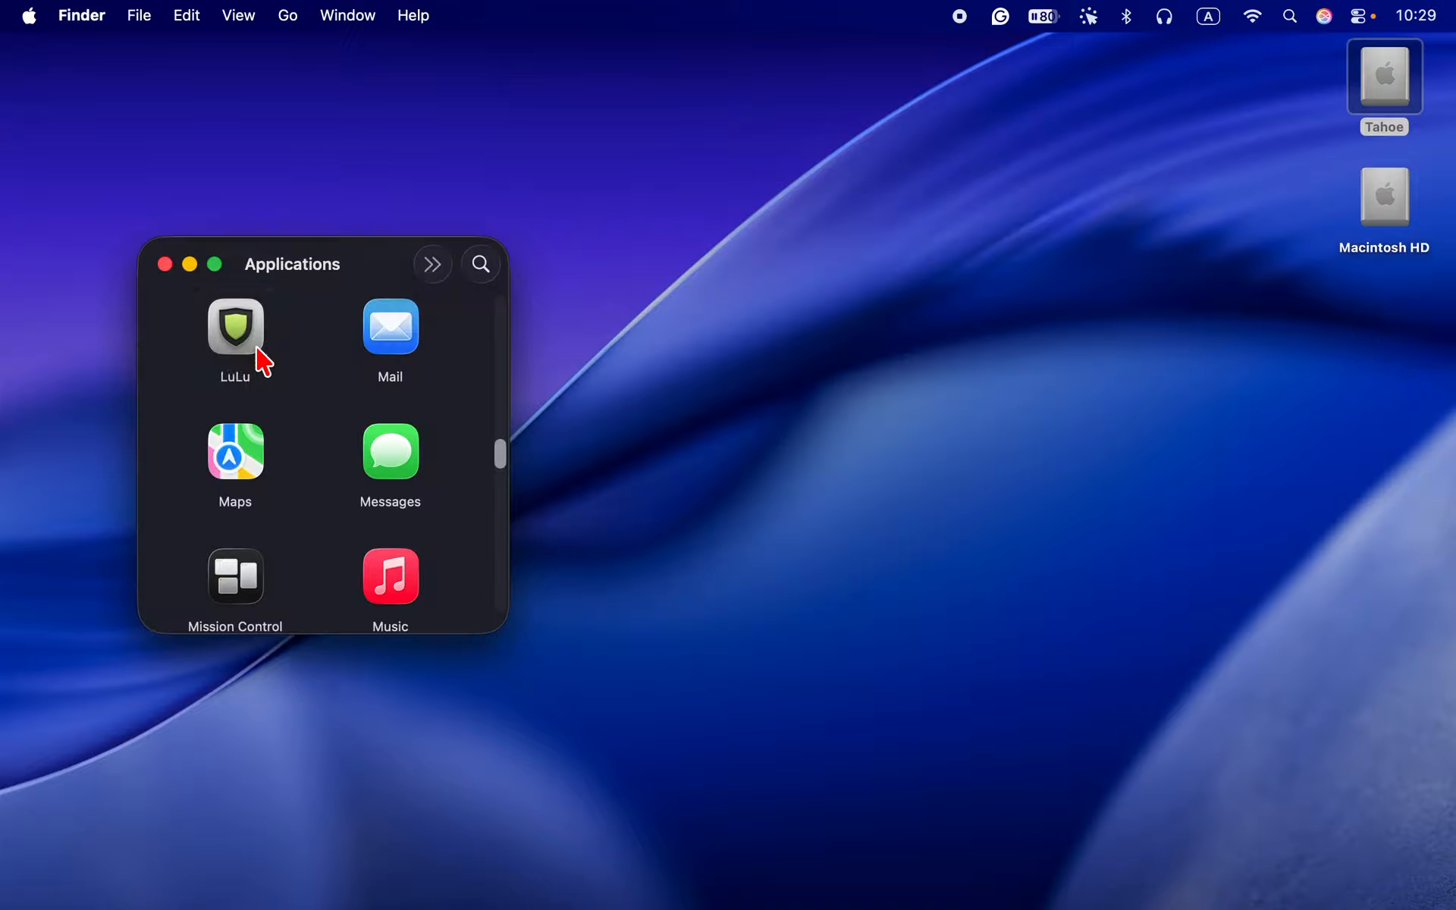
pyautogui.doubleClick(259, 356)
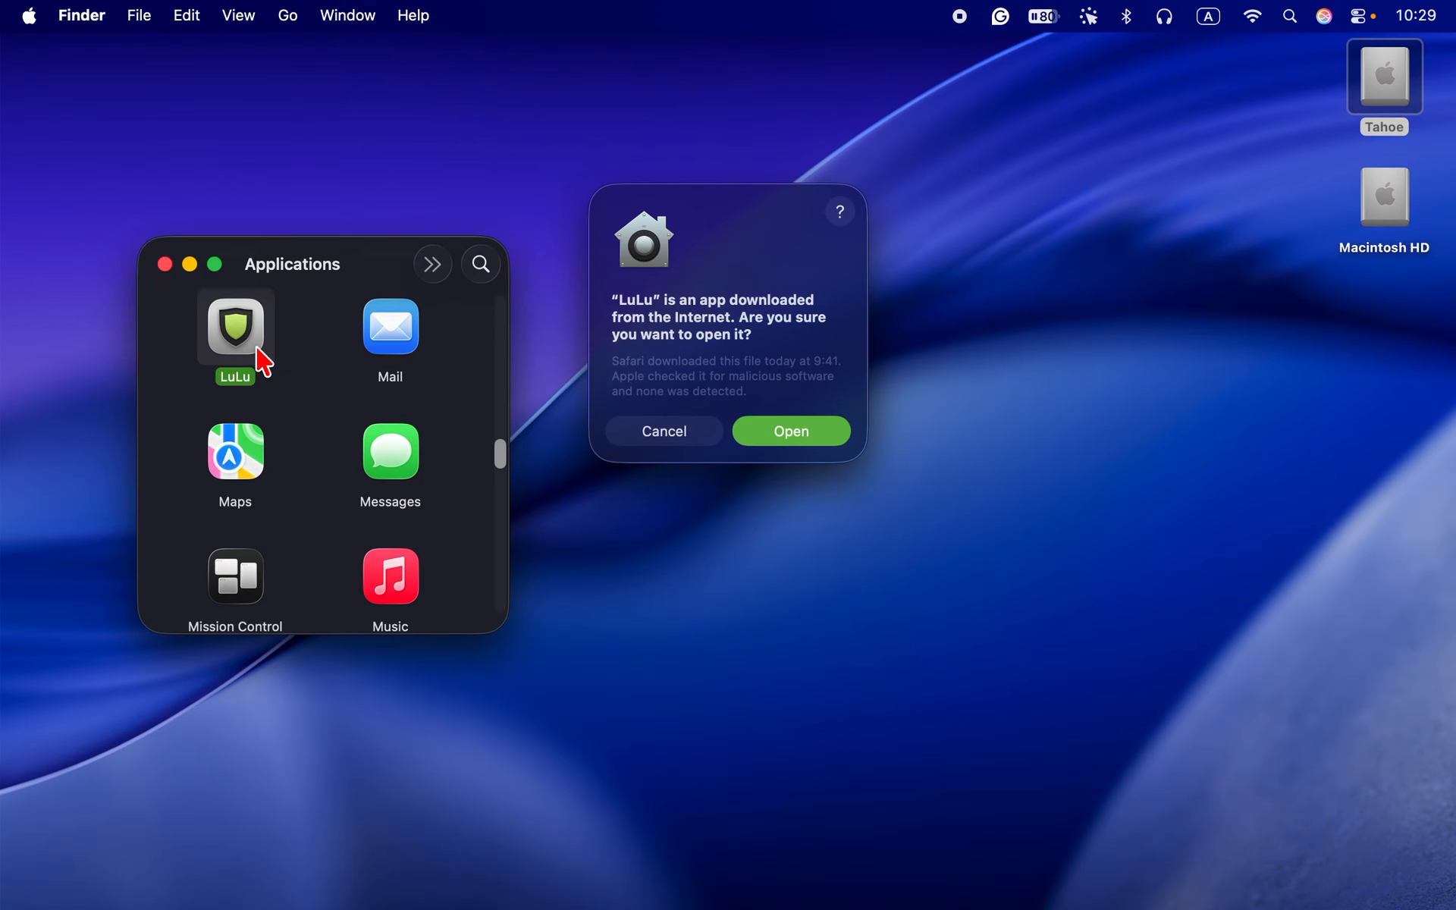
pyautogui.click(810, 440)
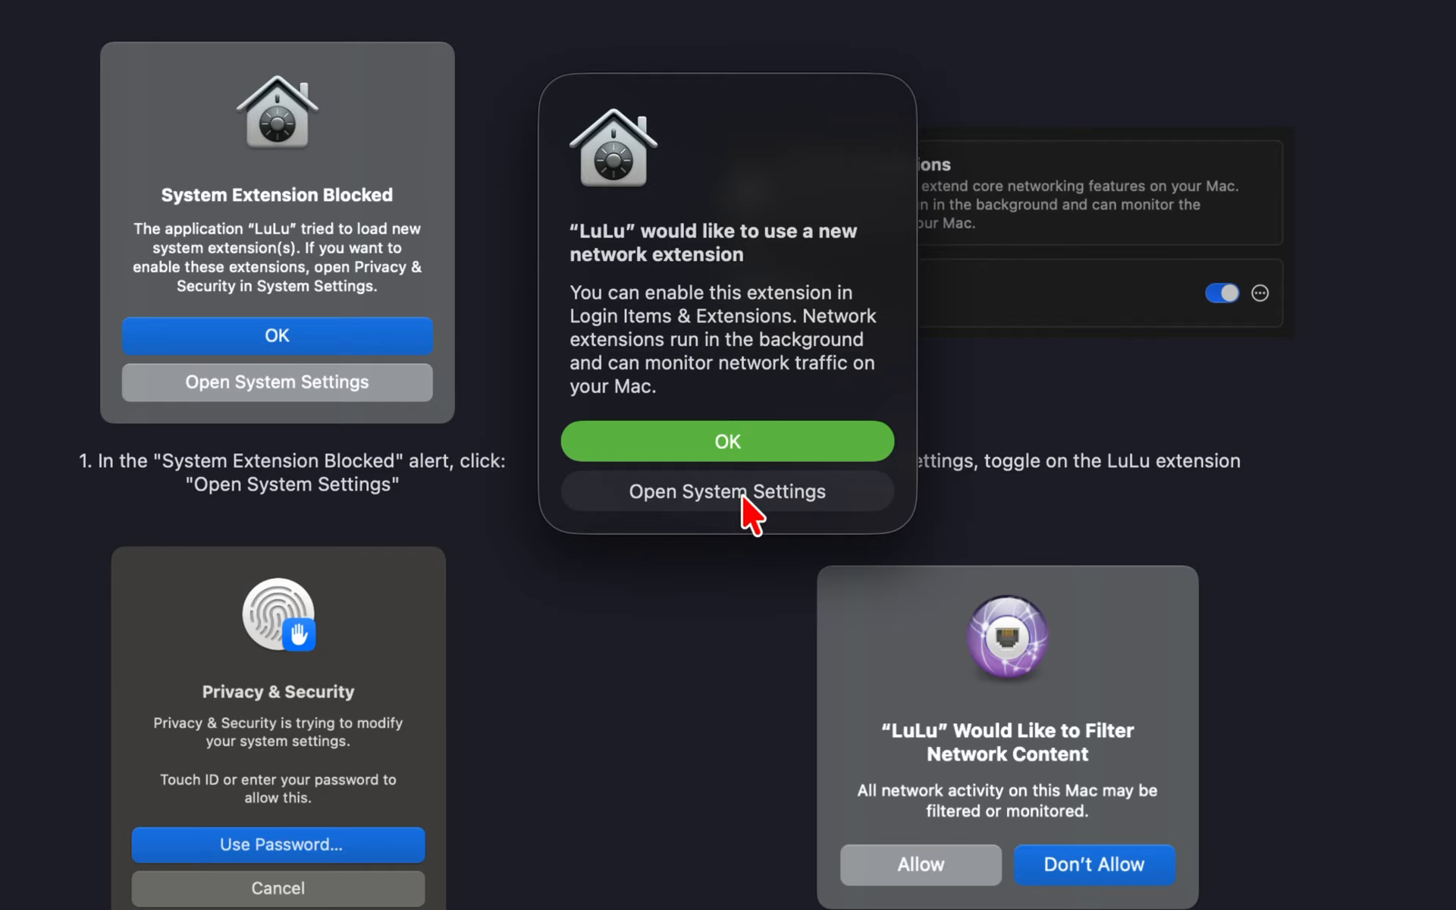
# Enable the LuLu network extension in System Settings, authorising with the account username and password, and allow it to filter network content
pyautogui.click(742, 494)
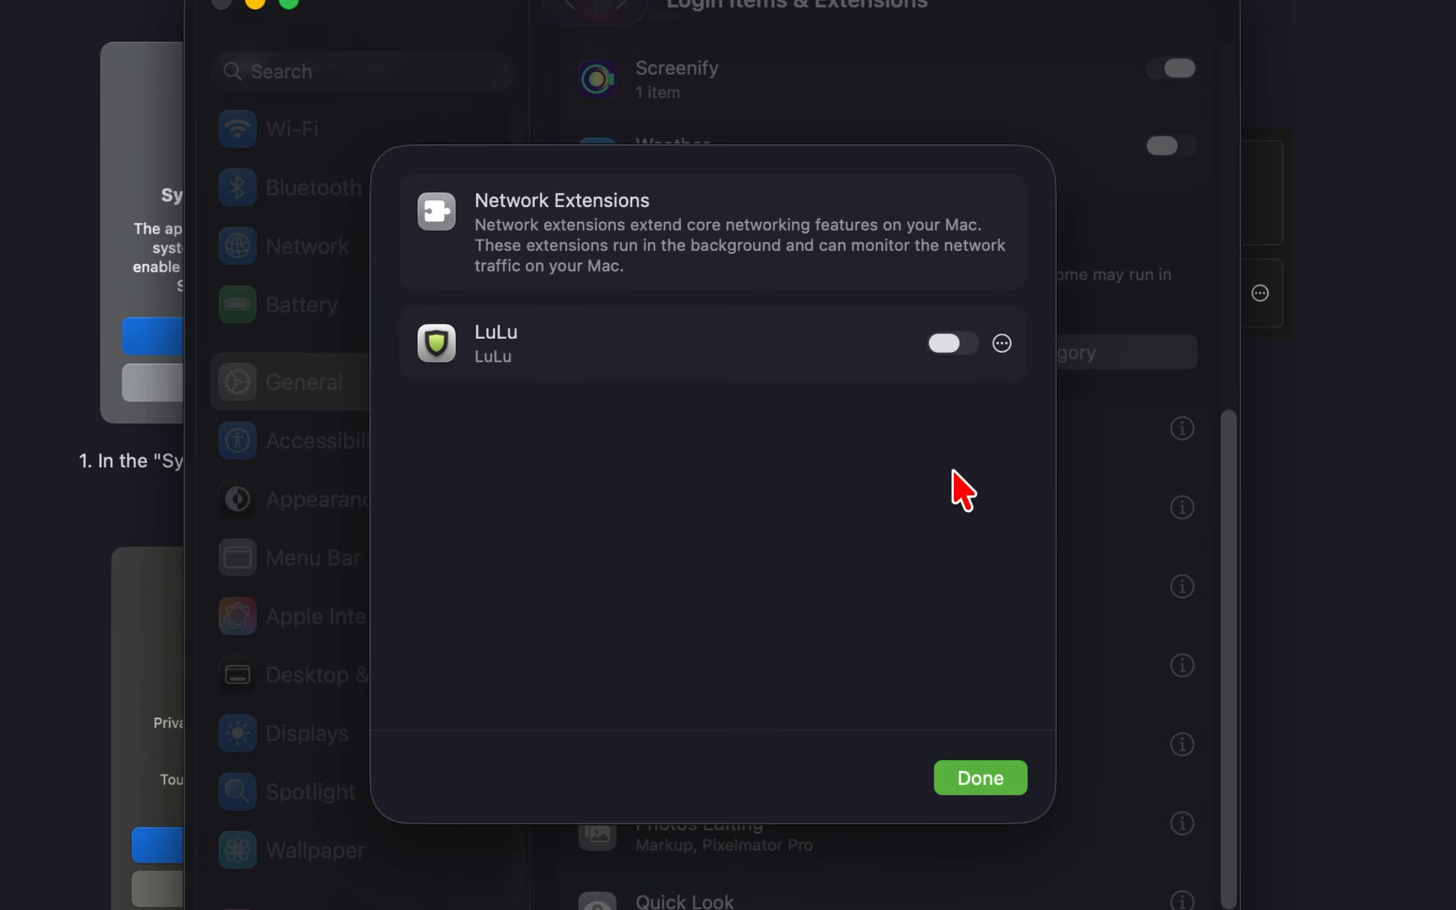
pyautogui.click(972, 342)
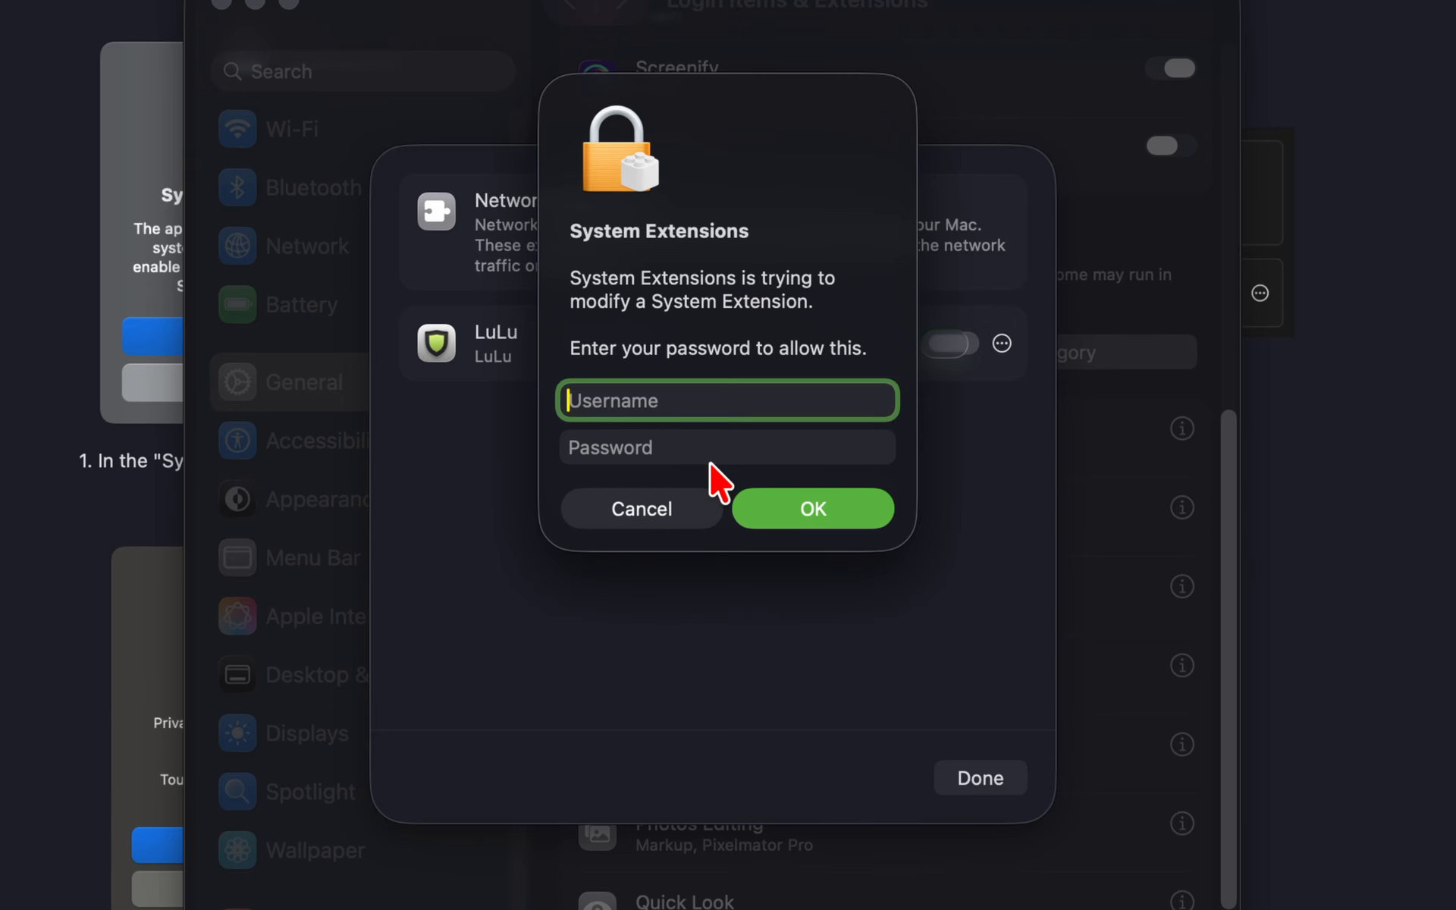
pyautogui.click(784, 508)
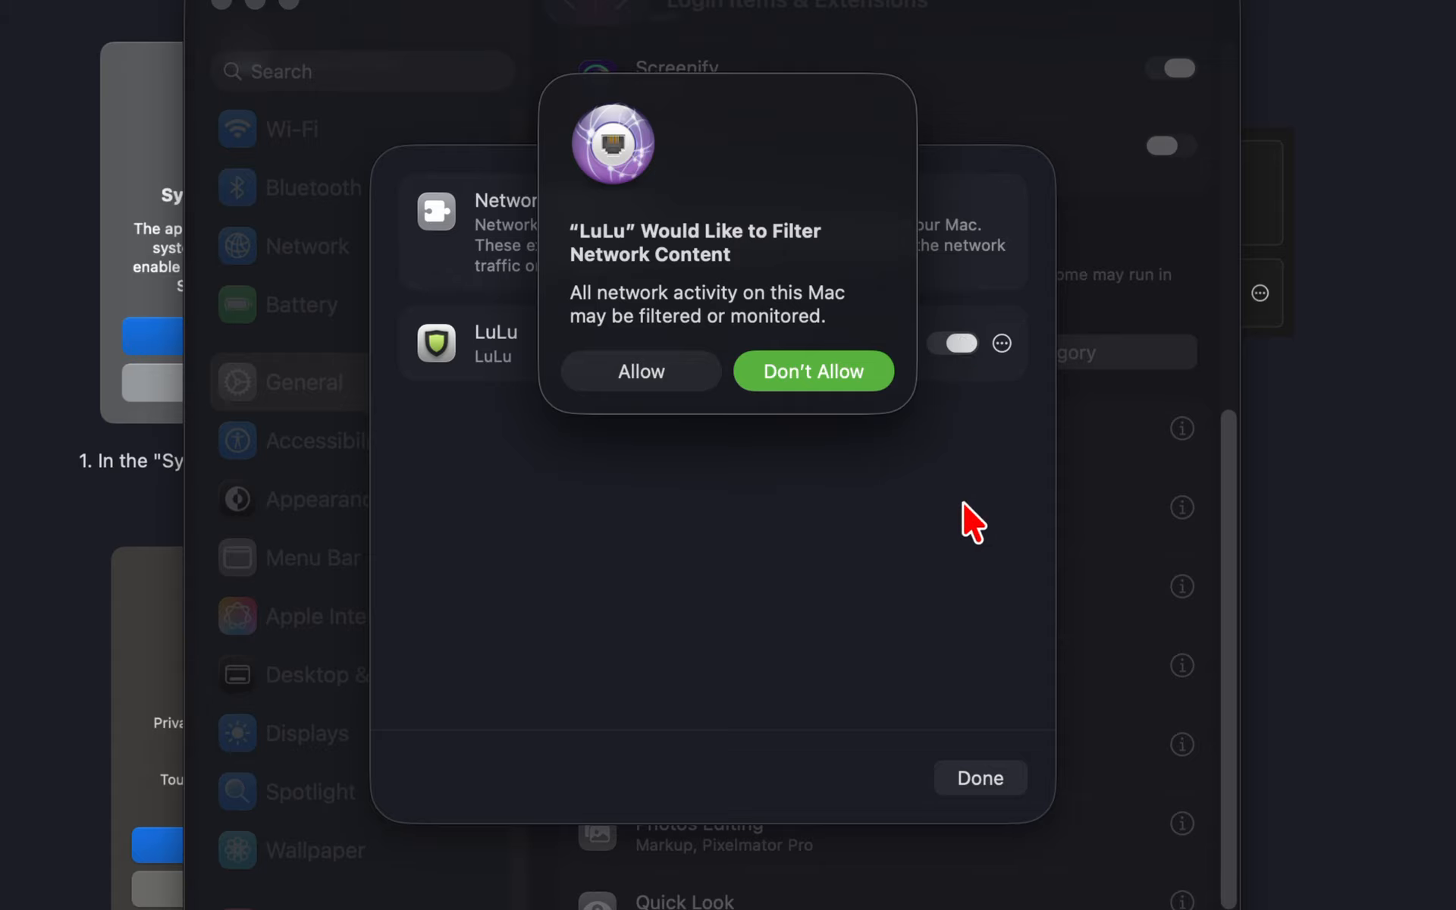
pyautogui.click(663, 375)
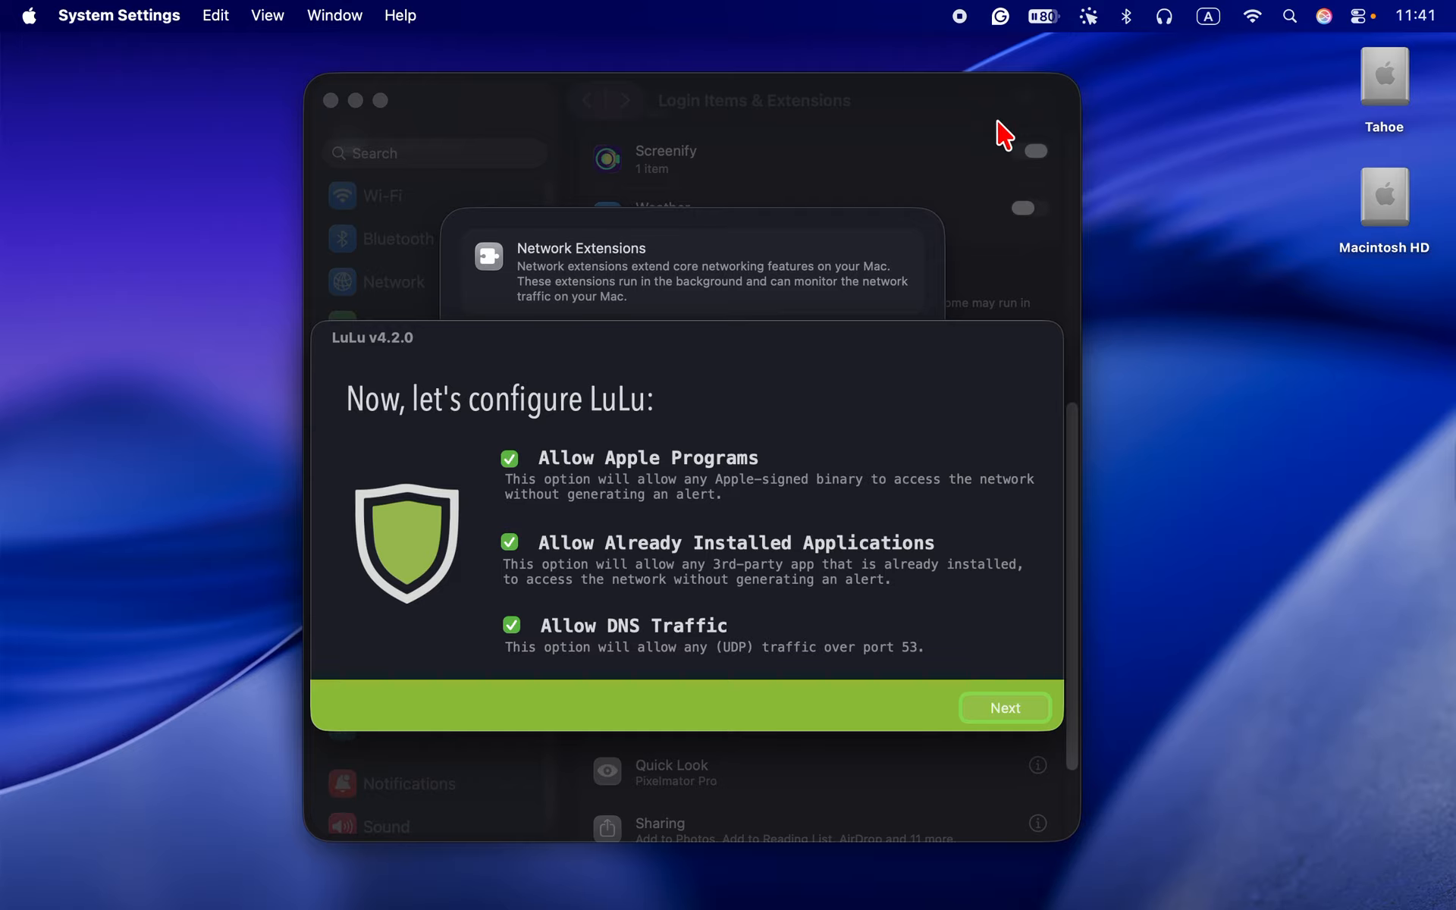
pyautogui.click(967, 98)
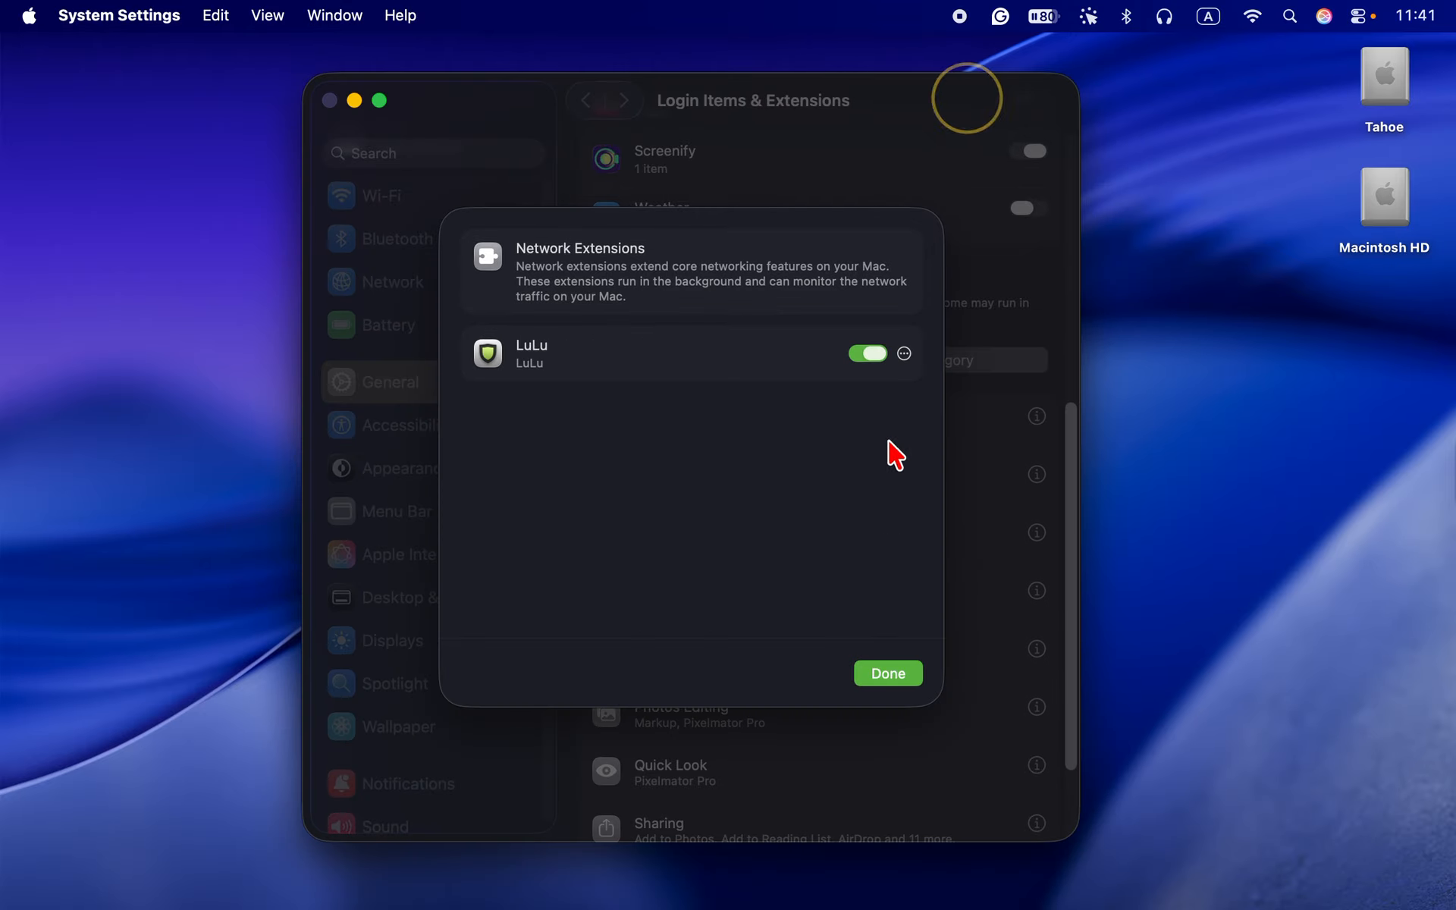
pyautogui.click(874, 683)
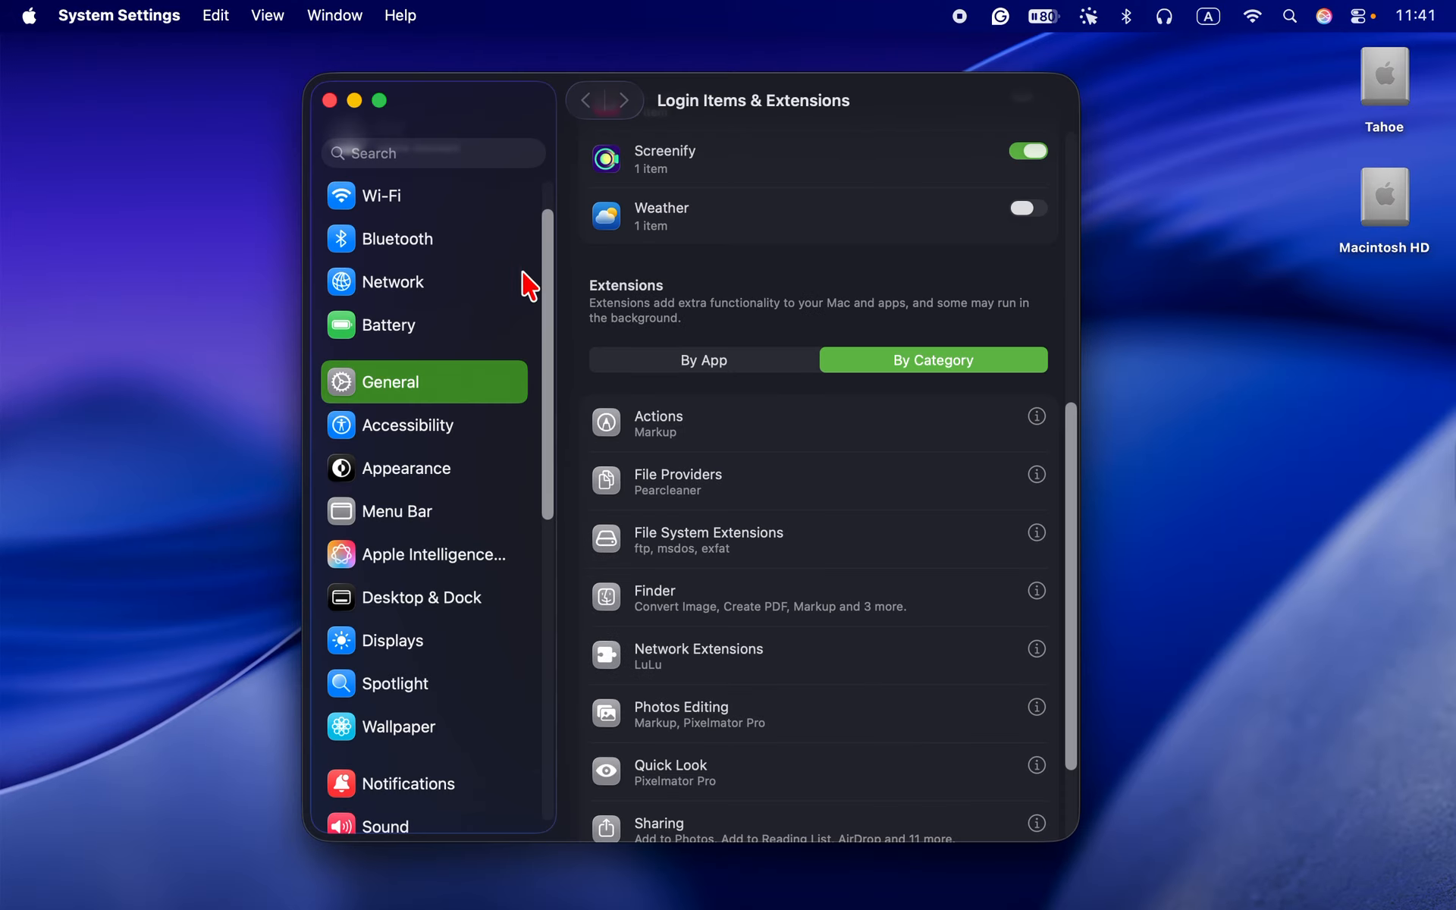
pyautogui.click(330, 100)
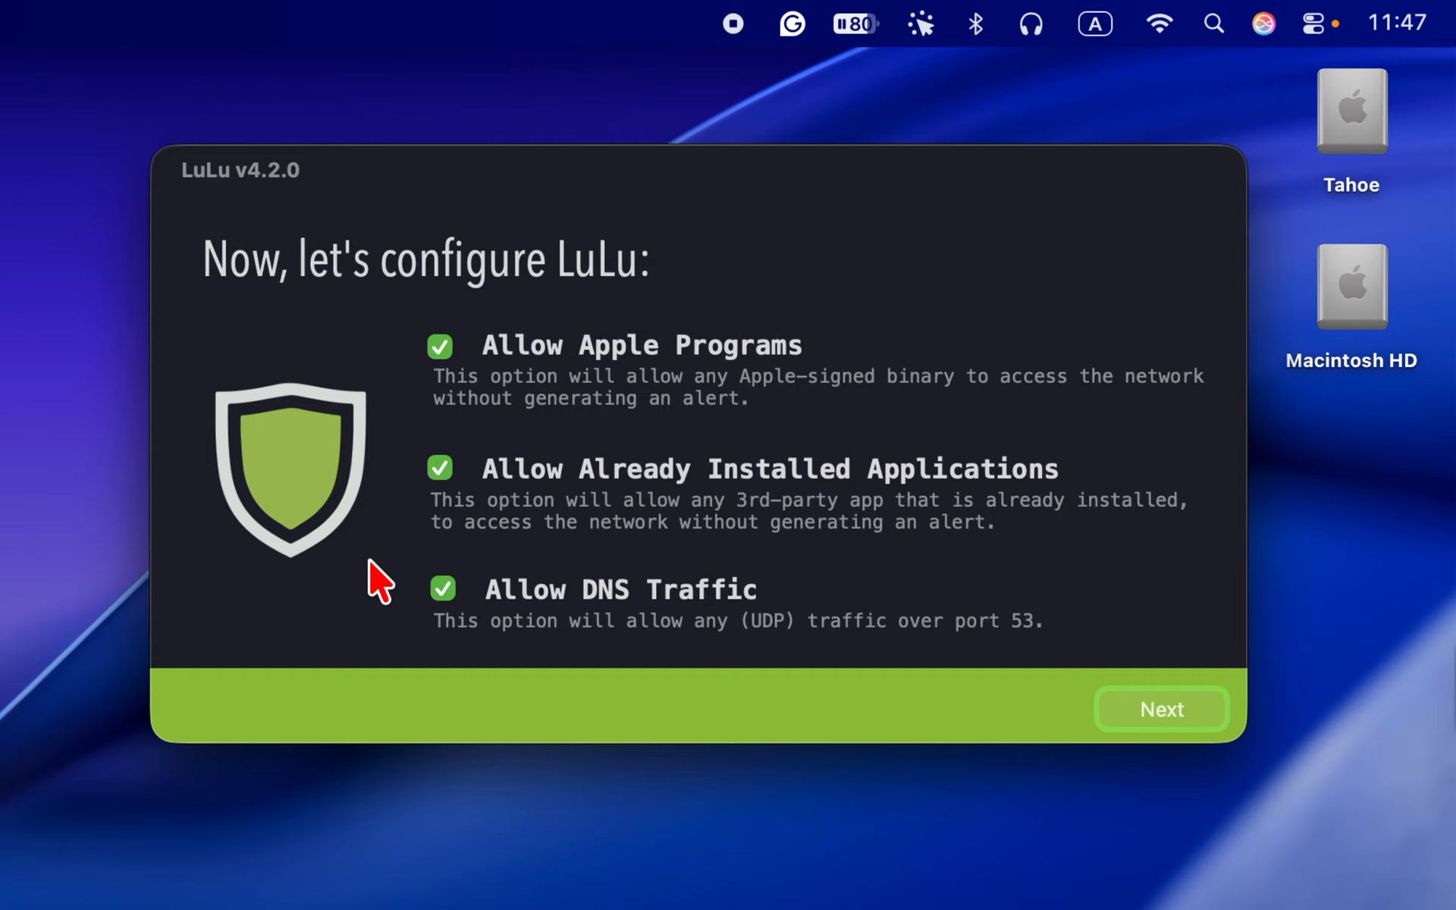
# Finish LuLu's initial configuration with Allow Already Installed Applications turned off, and decline the support request
pyautogui.click(439, 468)
pyautogui.click(1131, 699)
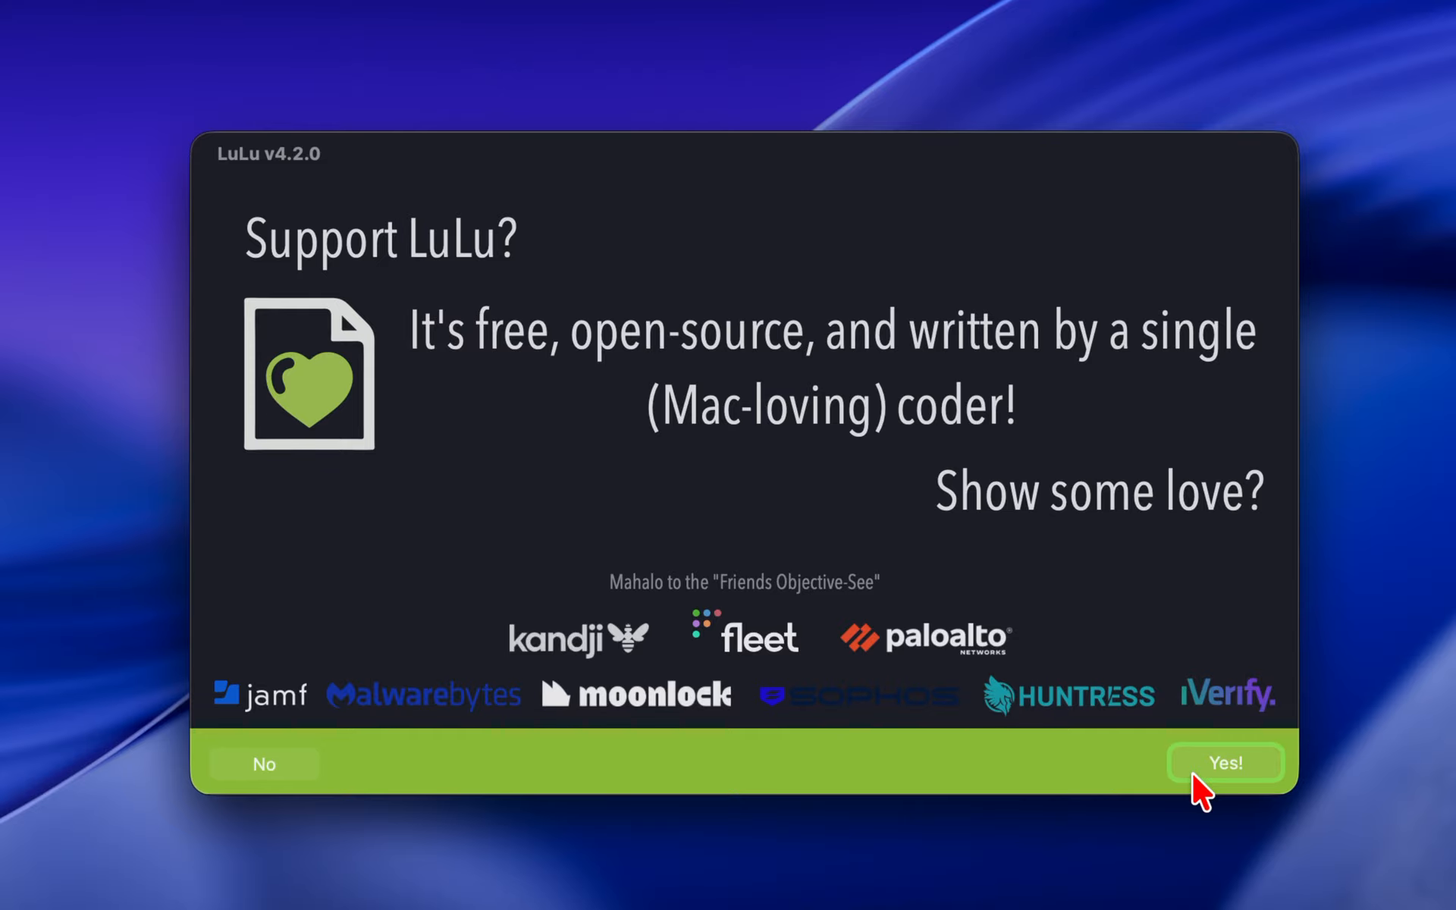
pyautogui.click(286, 763)
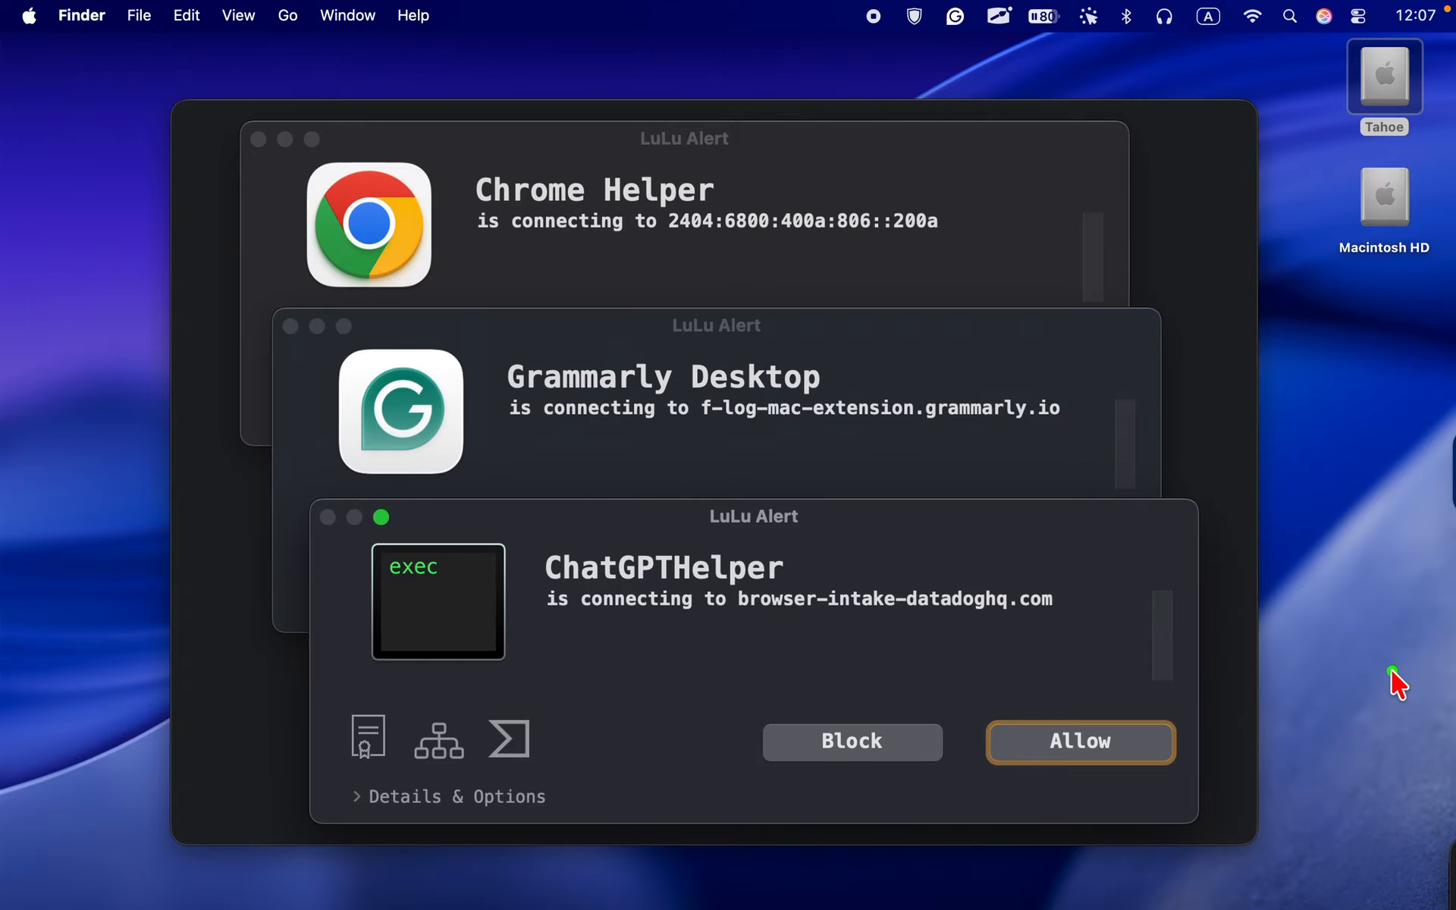
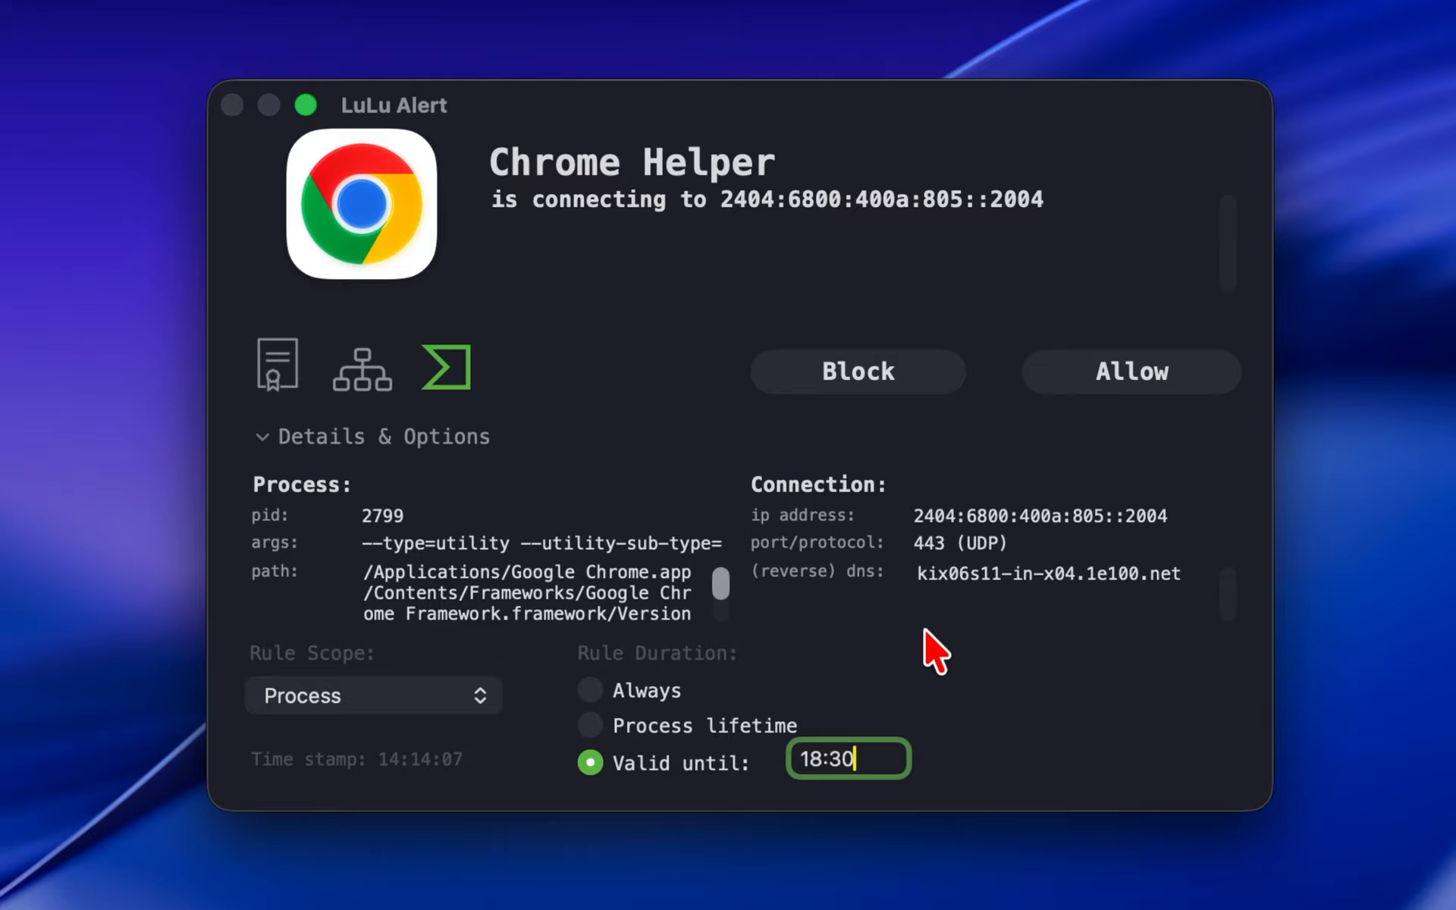
pyautogui.click(481, 663)
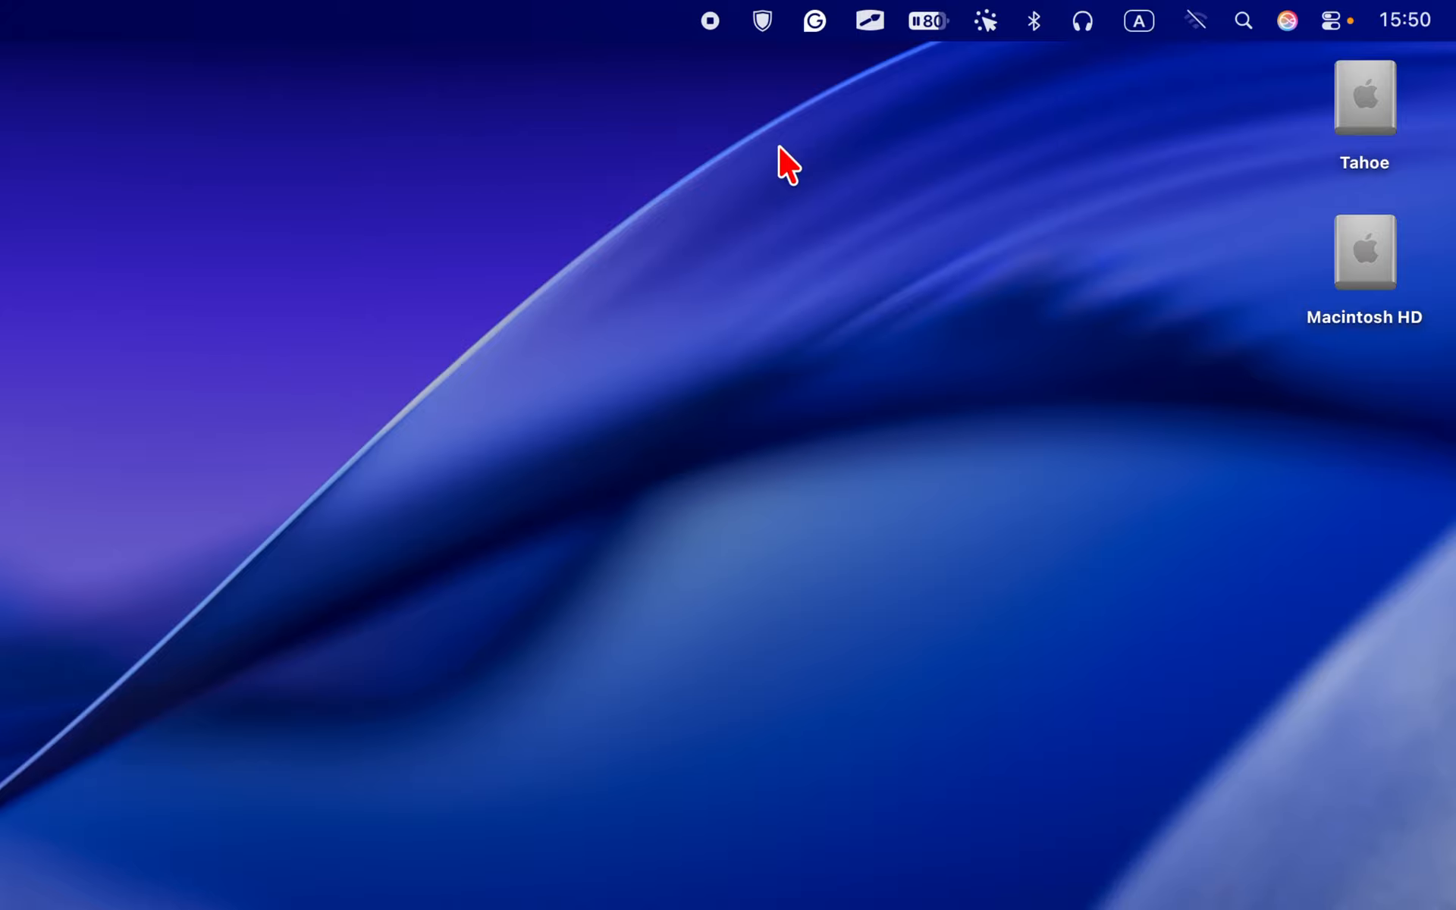
# Open LuLu's settings and review the rule options and the Passive, Block, No Icon and No VirusTotal modes
pyautogui.click(762, 22)
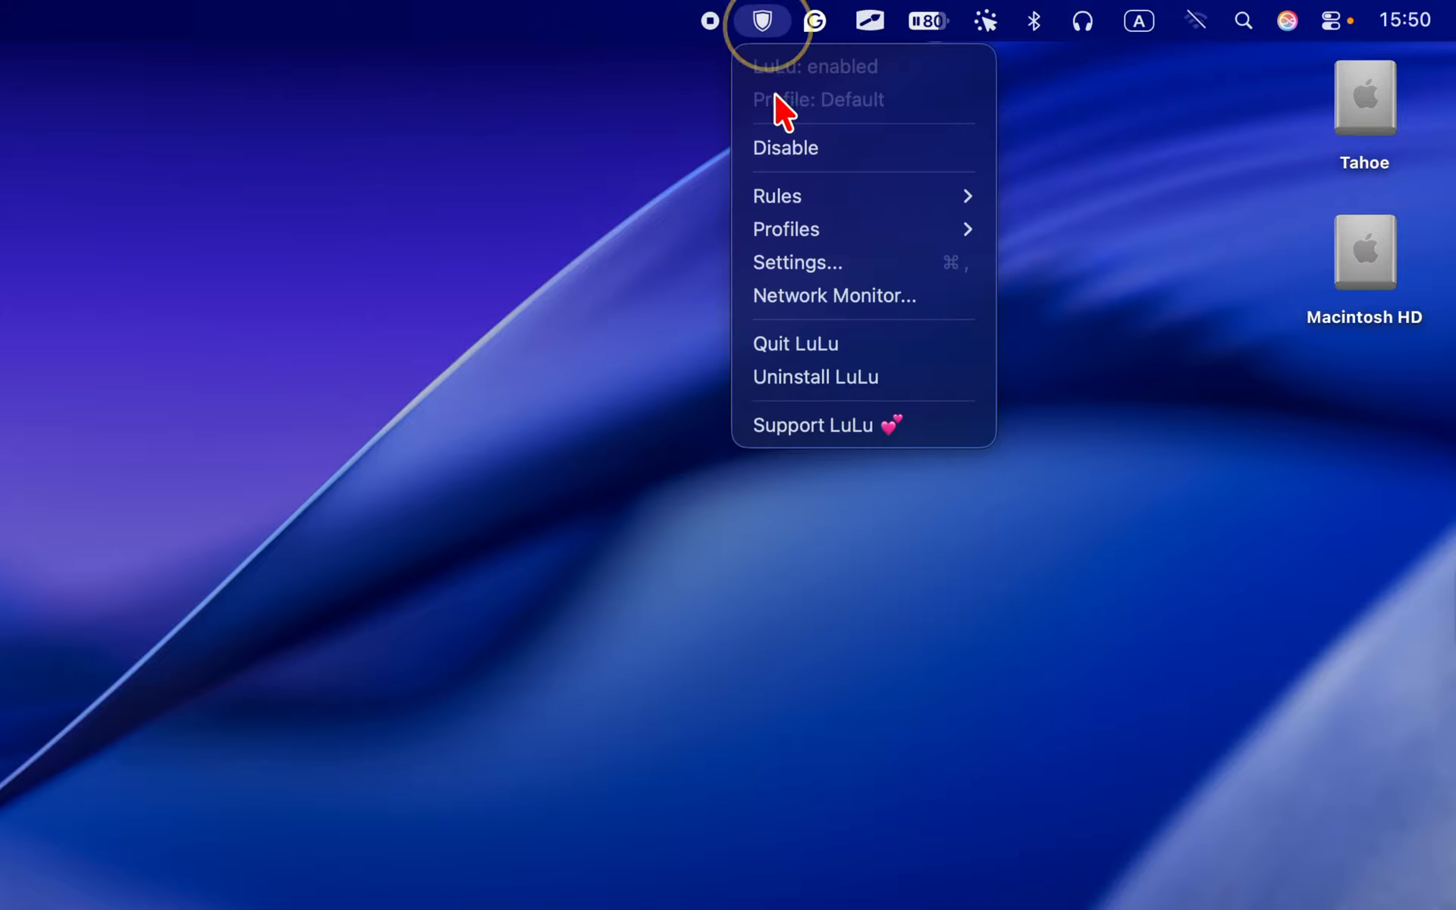
pyautogui.click(817, 261)
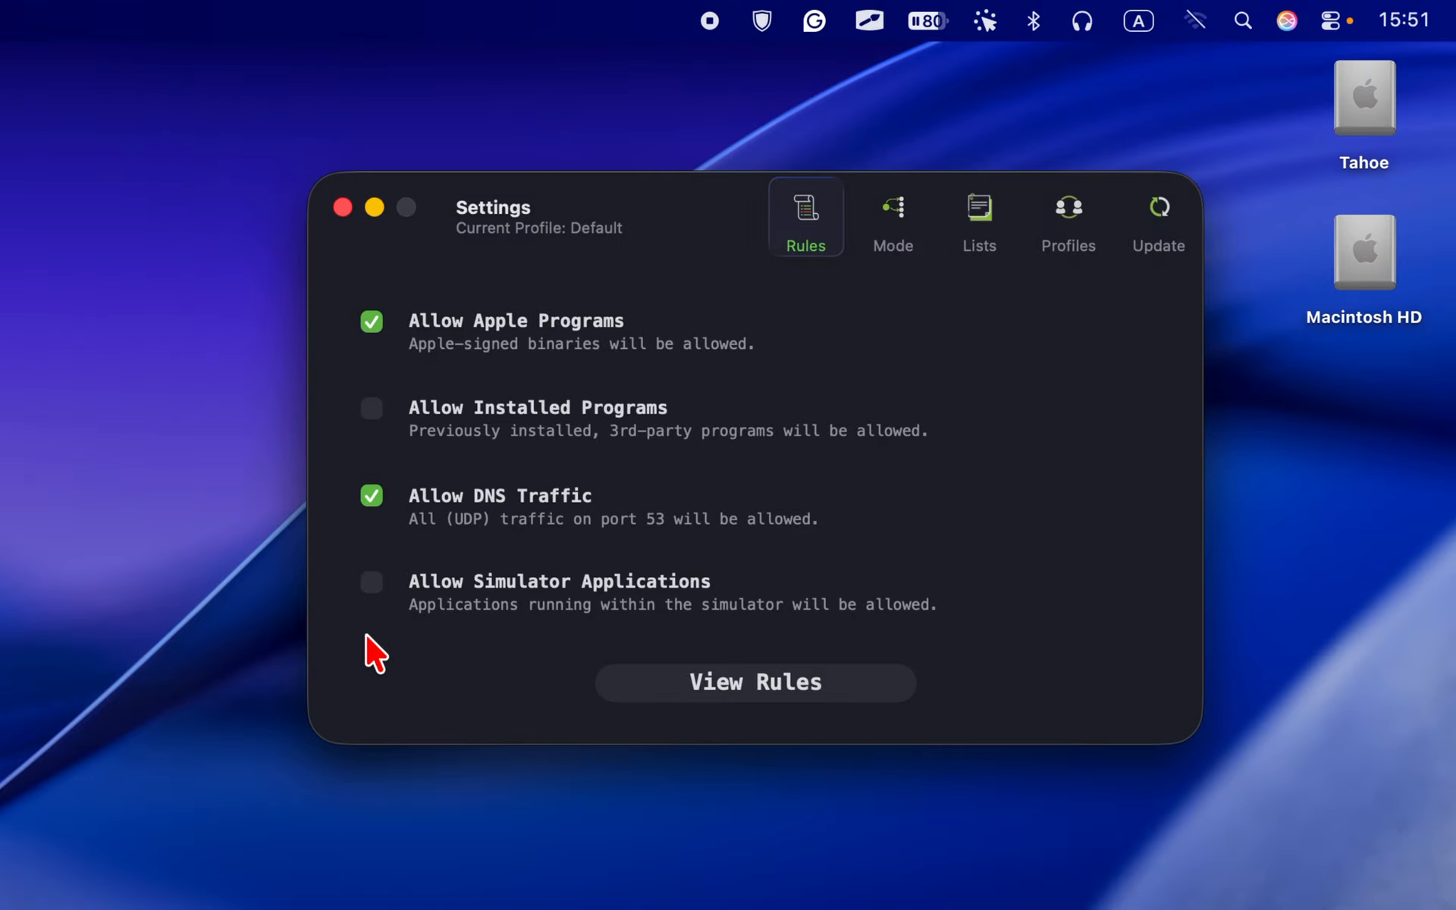
pyautogui.click(371, 584)
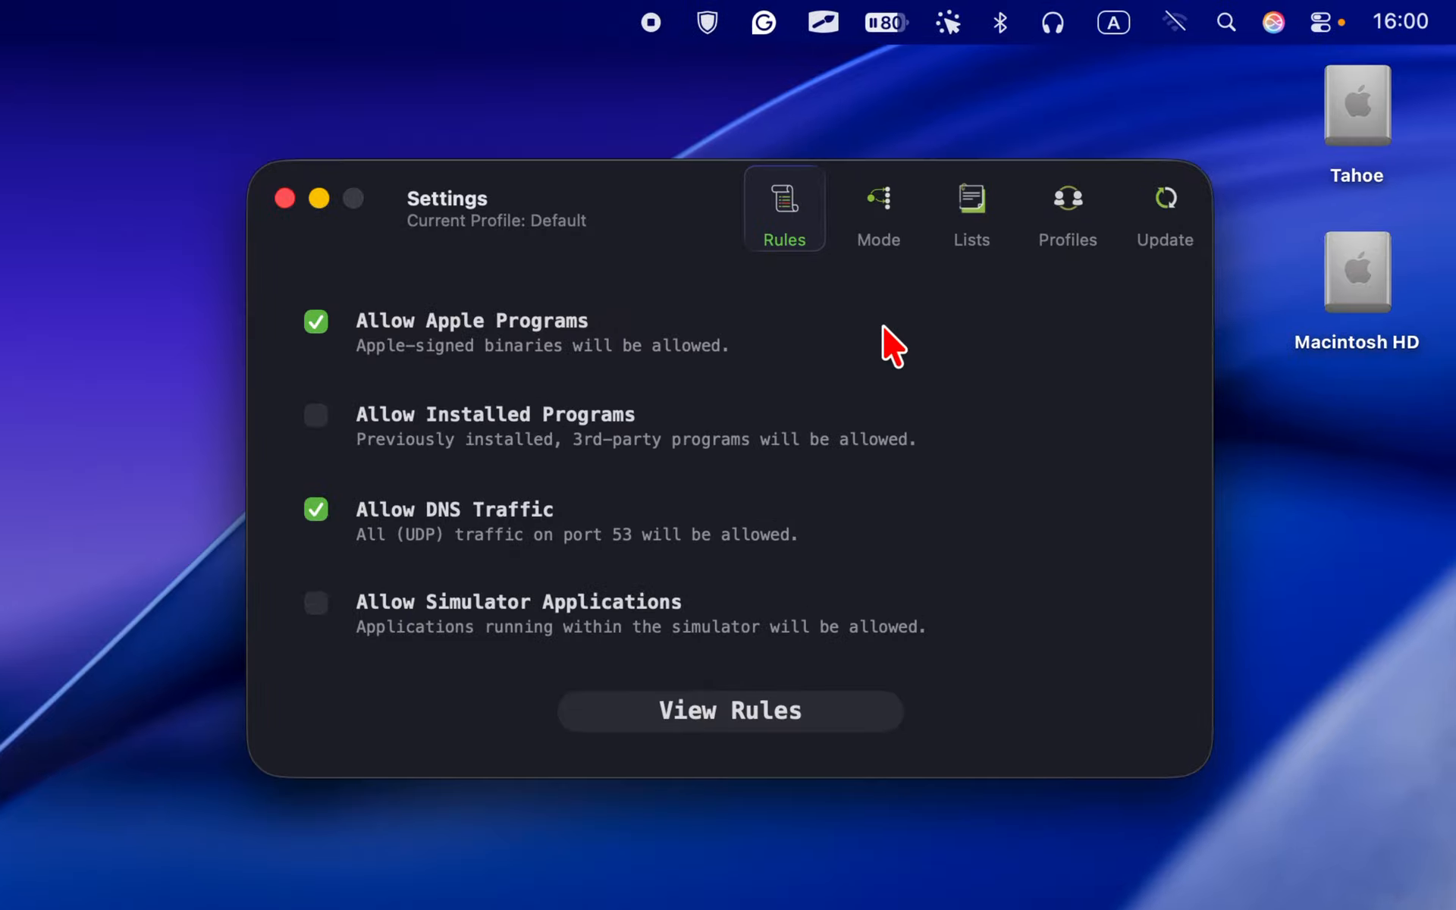
pyautogui.click(879, 201)
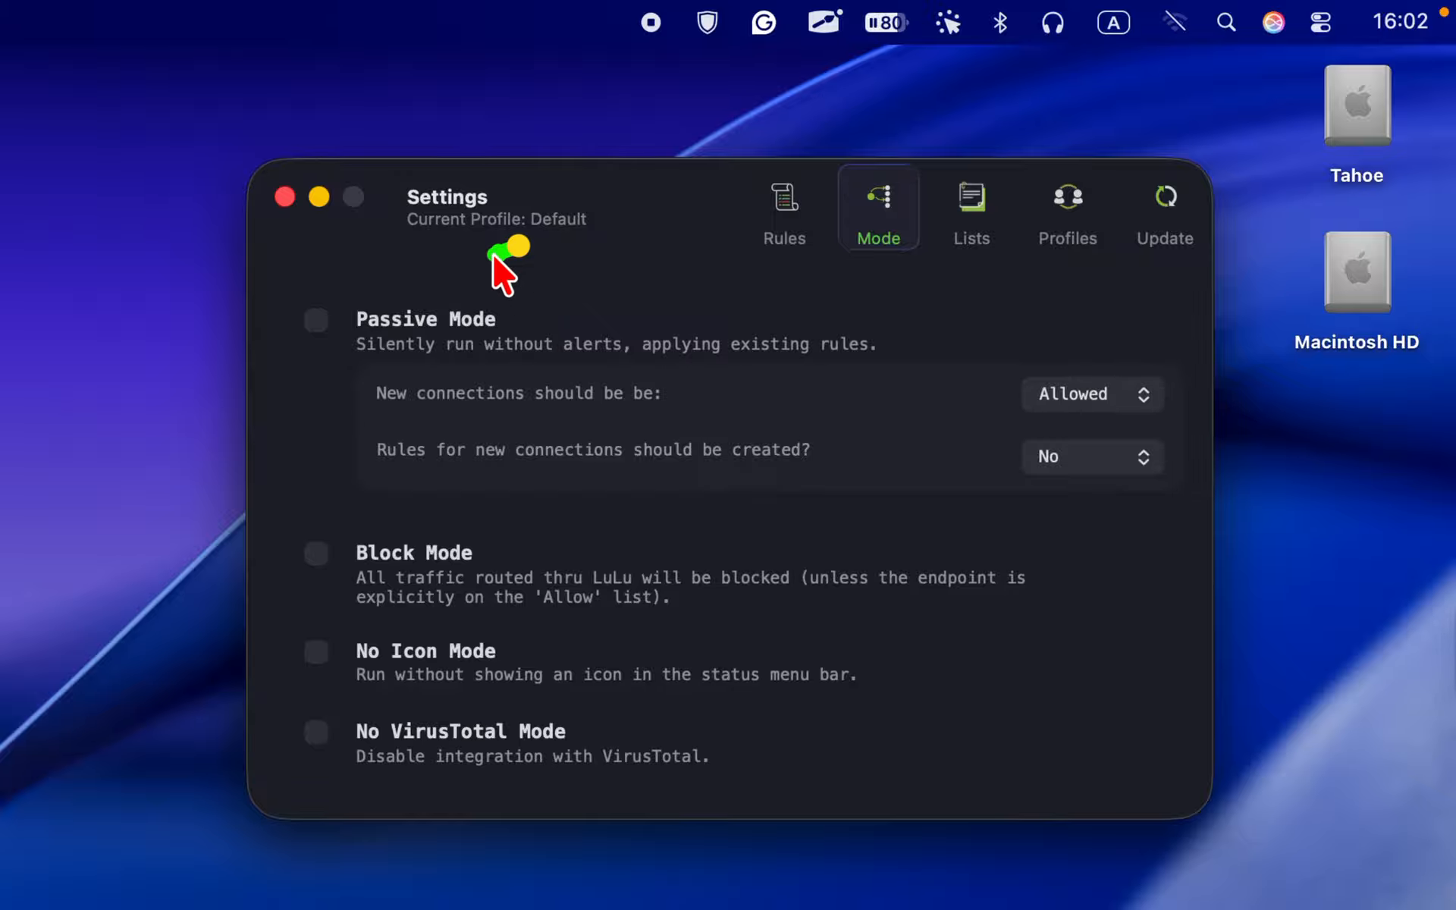
pyautogui.moveTo(520, 244); pyautogui.dragTo(357, 298)
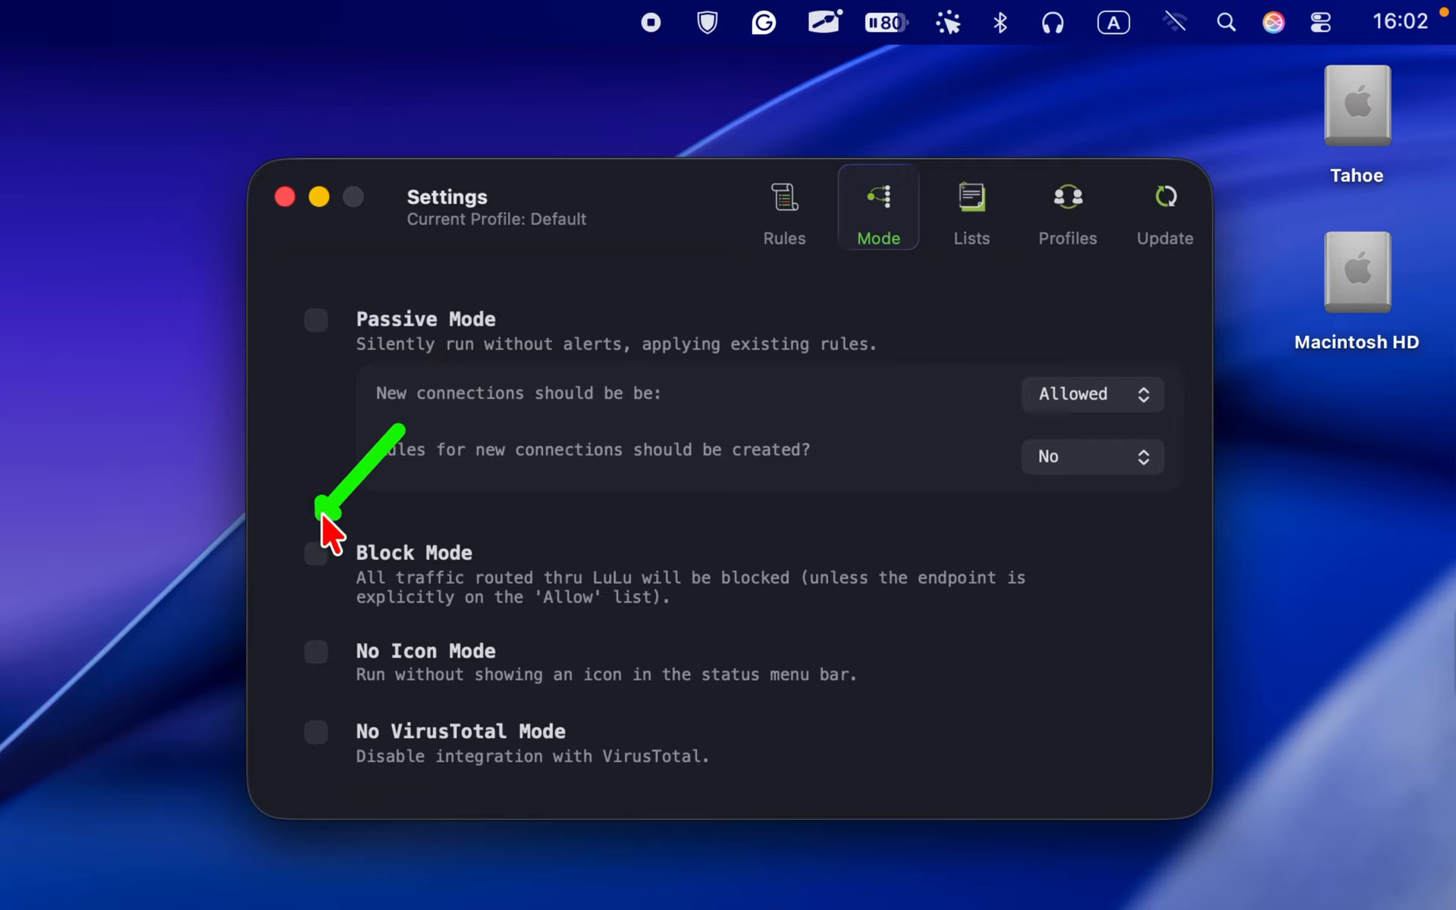
pyautogui.moveTo(388, 550)
pyautogui.mouseDown()
pyautogui.moveTo(331, 624)
pyautogui.moveTo(340, 702)
pyautogui.mouseUp()
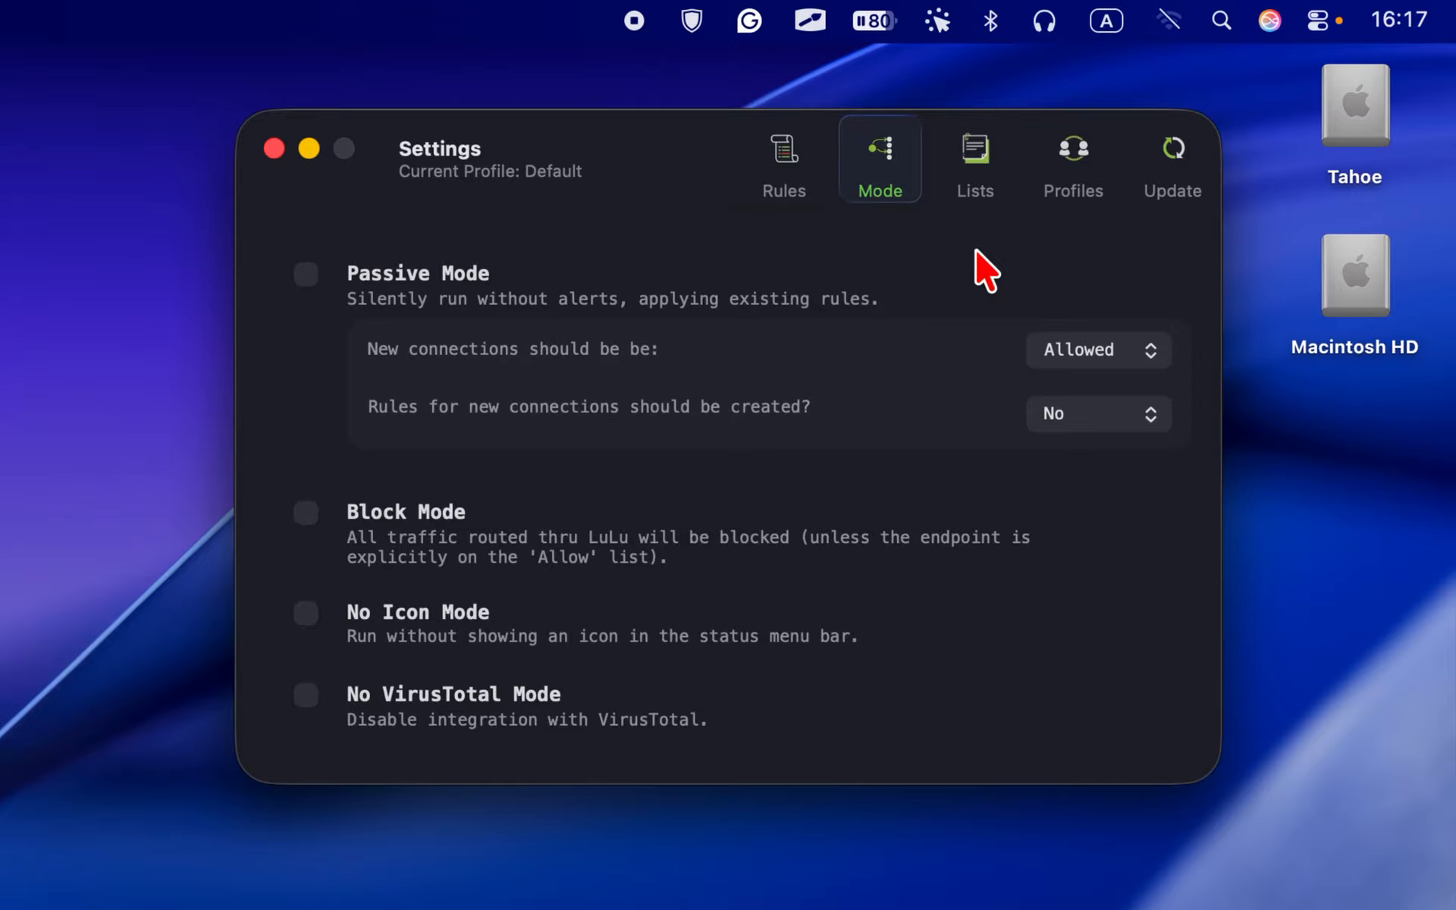
# Enable the Block List in LuLu's list settings and choose blockyouxlist.txt from the Desktop as its file
pyautogui.click(972, 156)
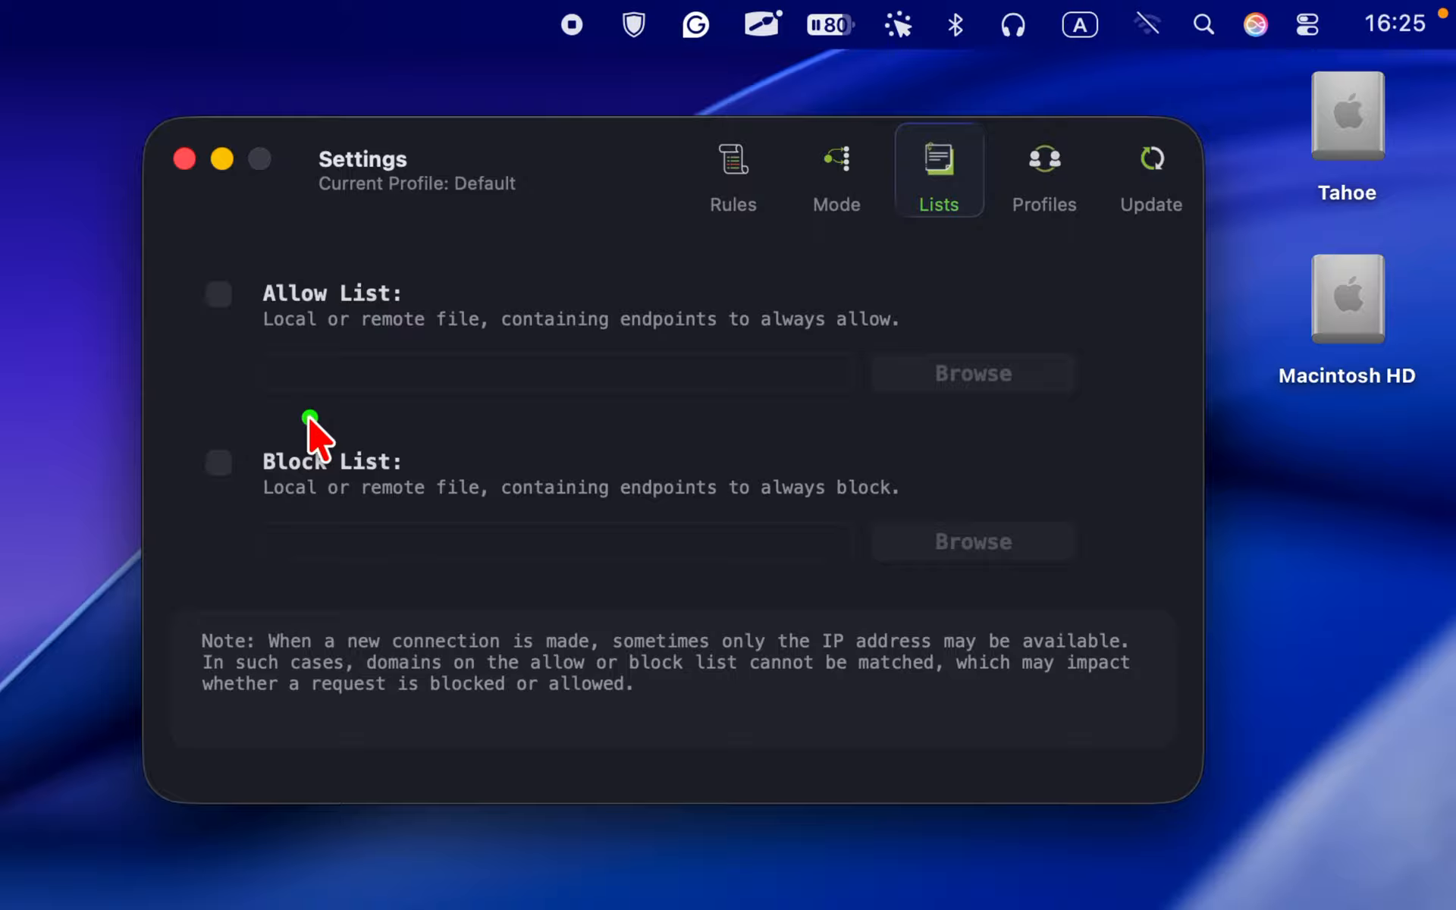
pyautogui.moveTo(367, 401); pyautogui.dragTo(253, 447)
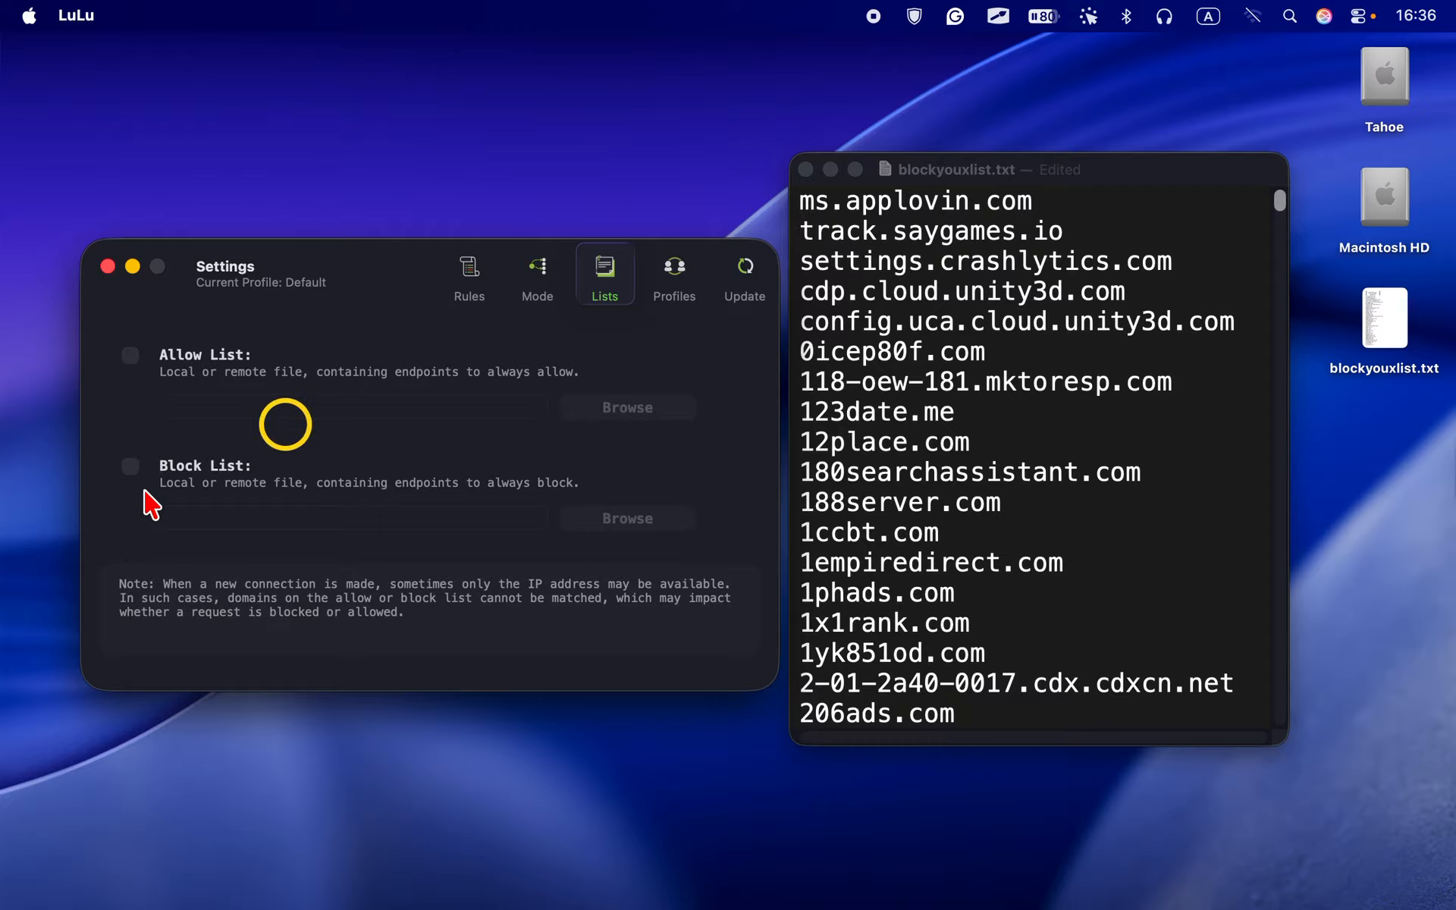
pyautogui.click(132, 465)
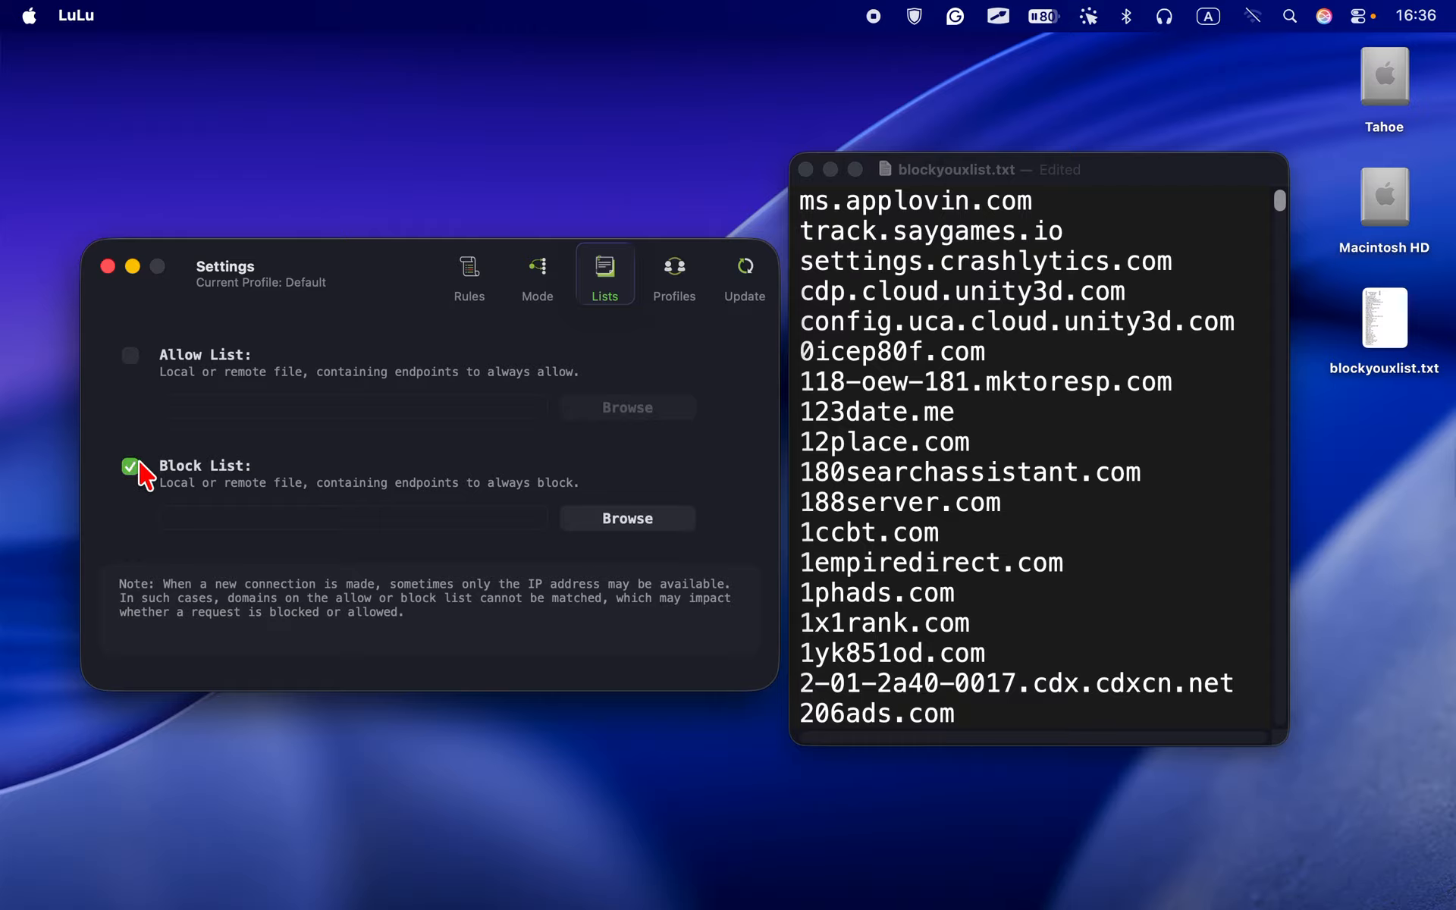
pyautogui.click(642, 519)
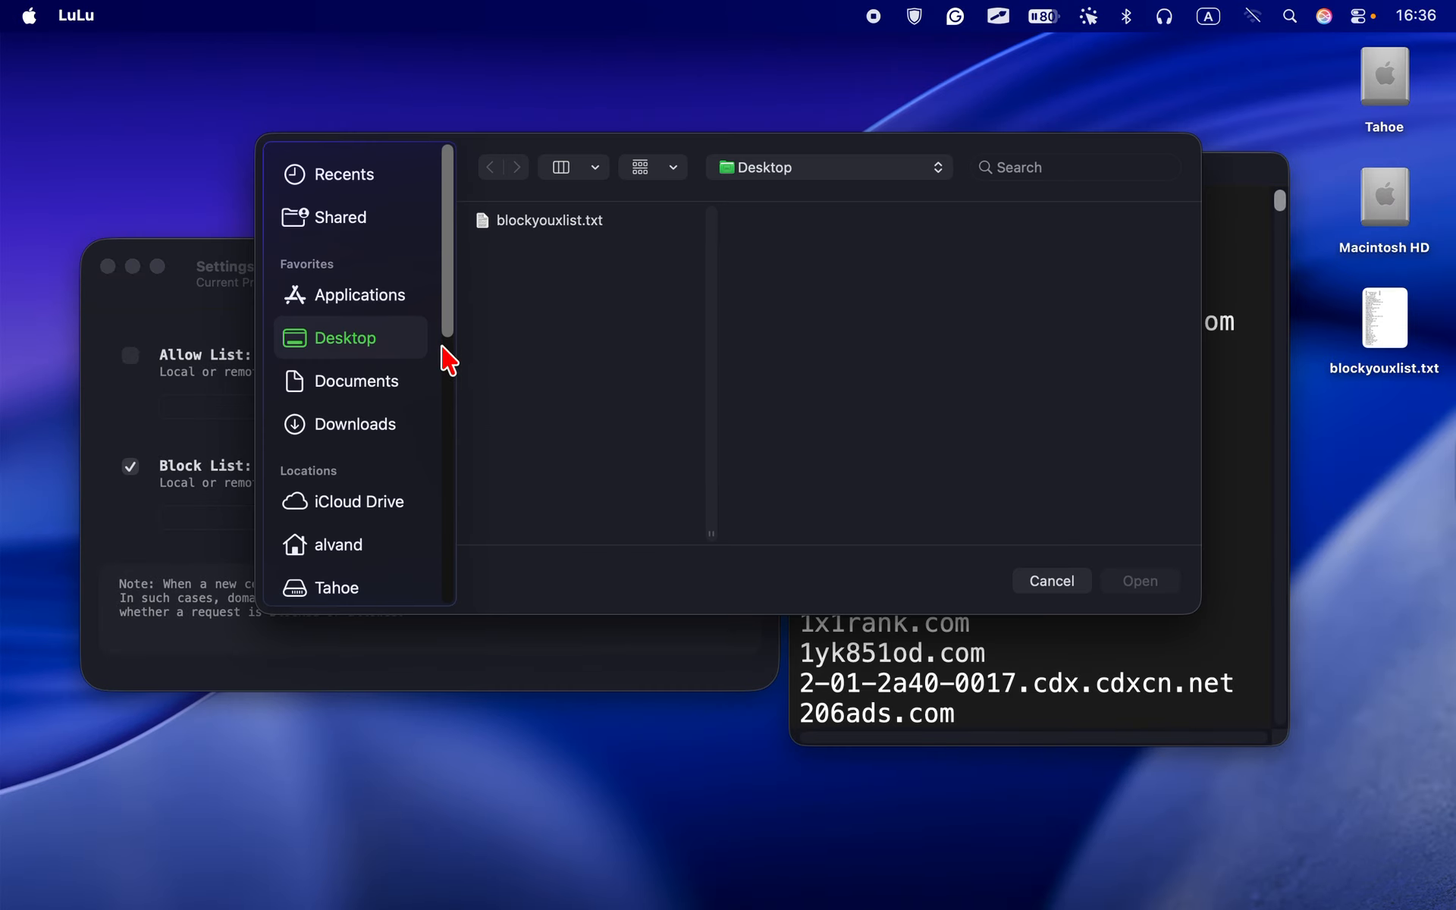
pyautogui.click(533, 226)
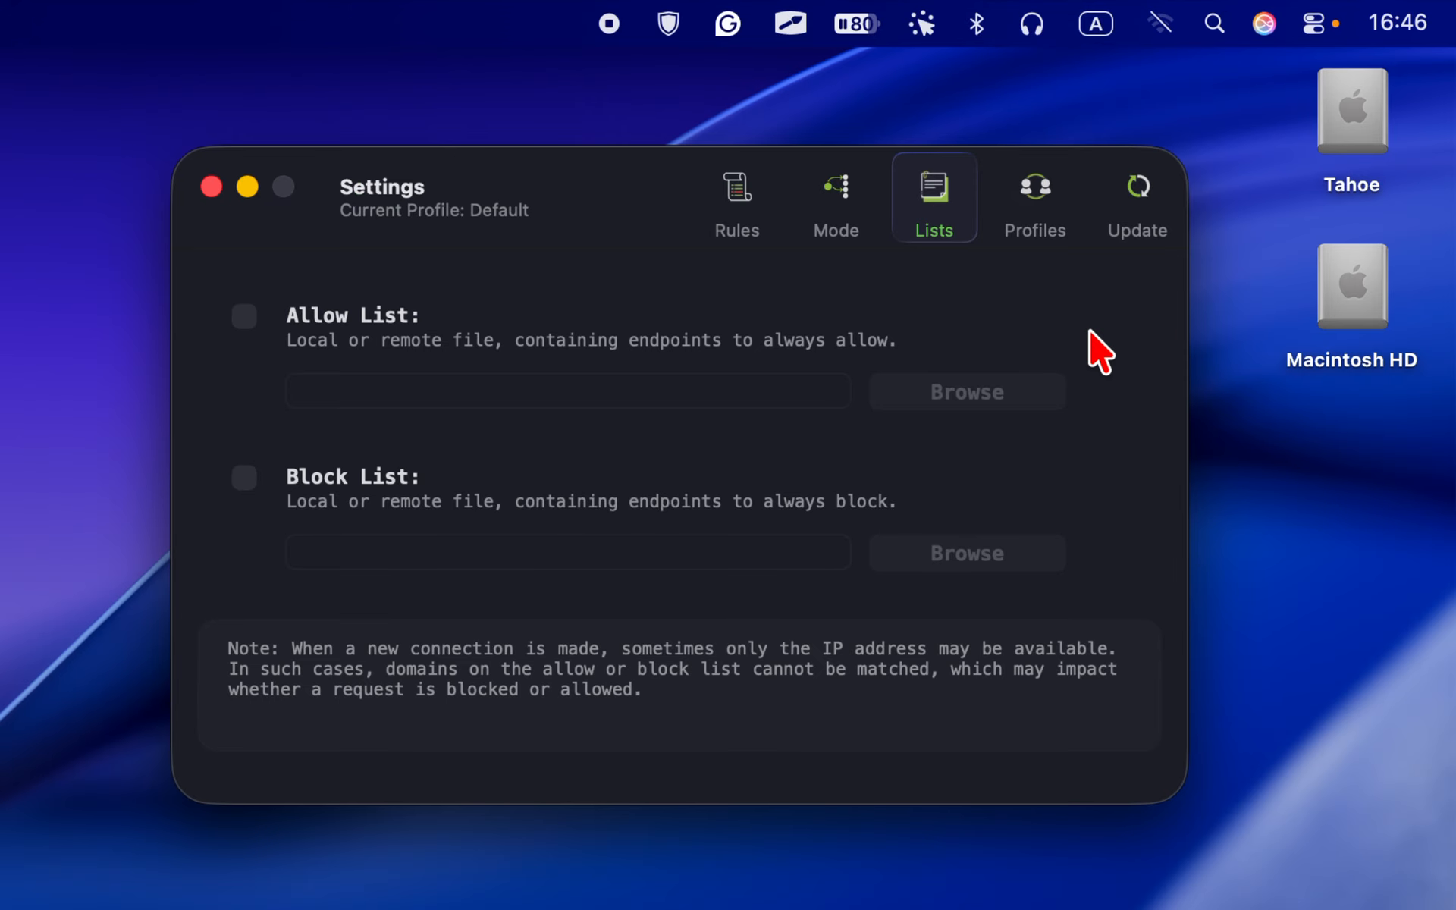
# View LuLu's profile settings and the options for switching between profiles
pyautogui.click(1033, 191)
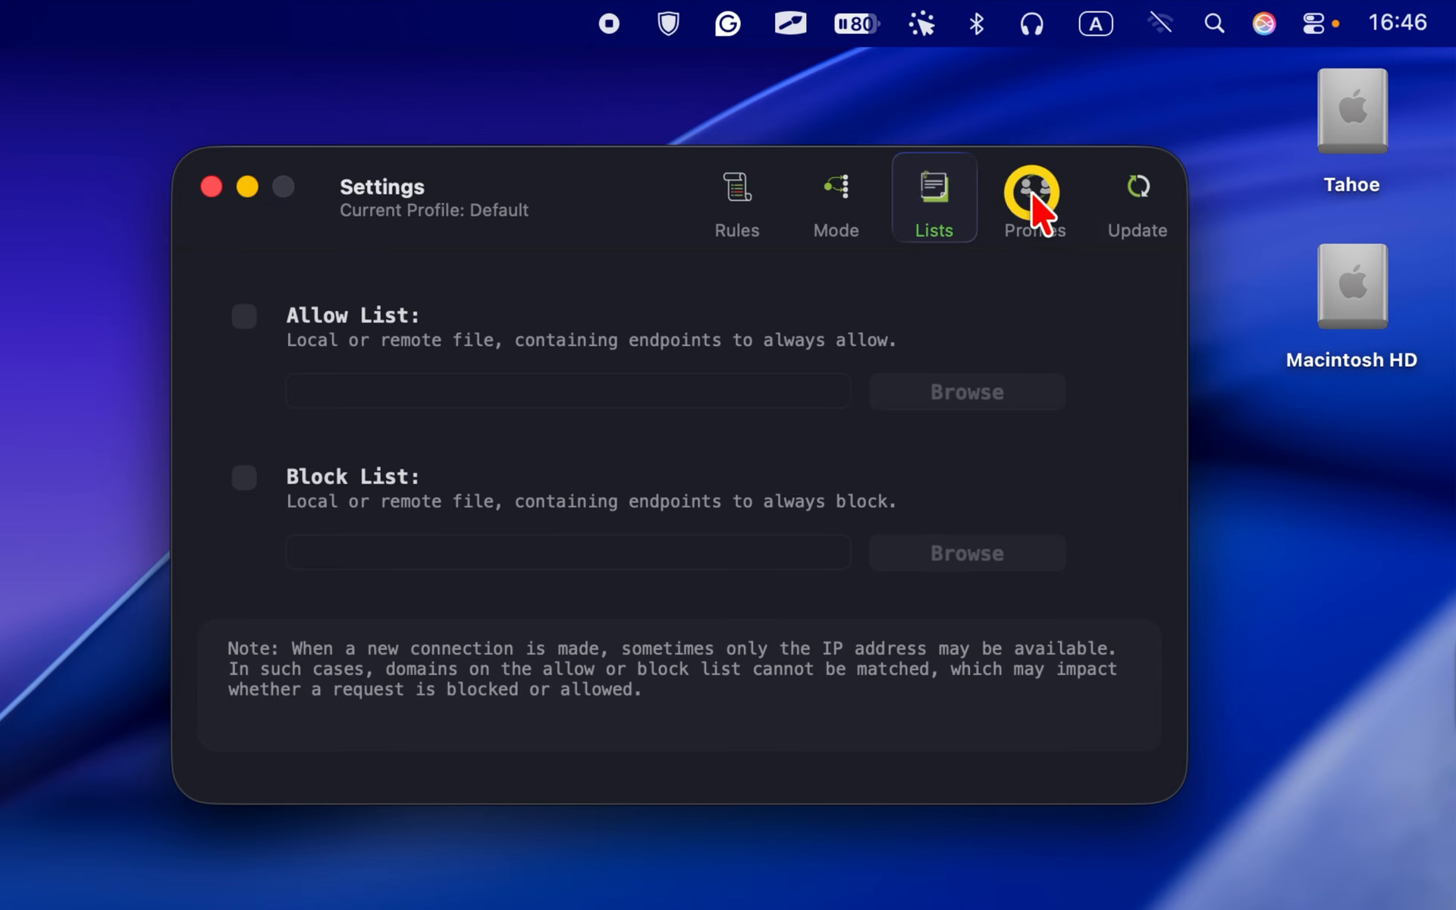
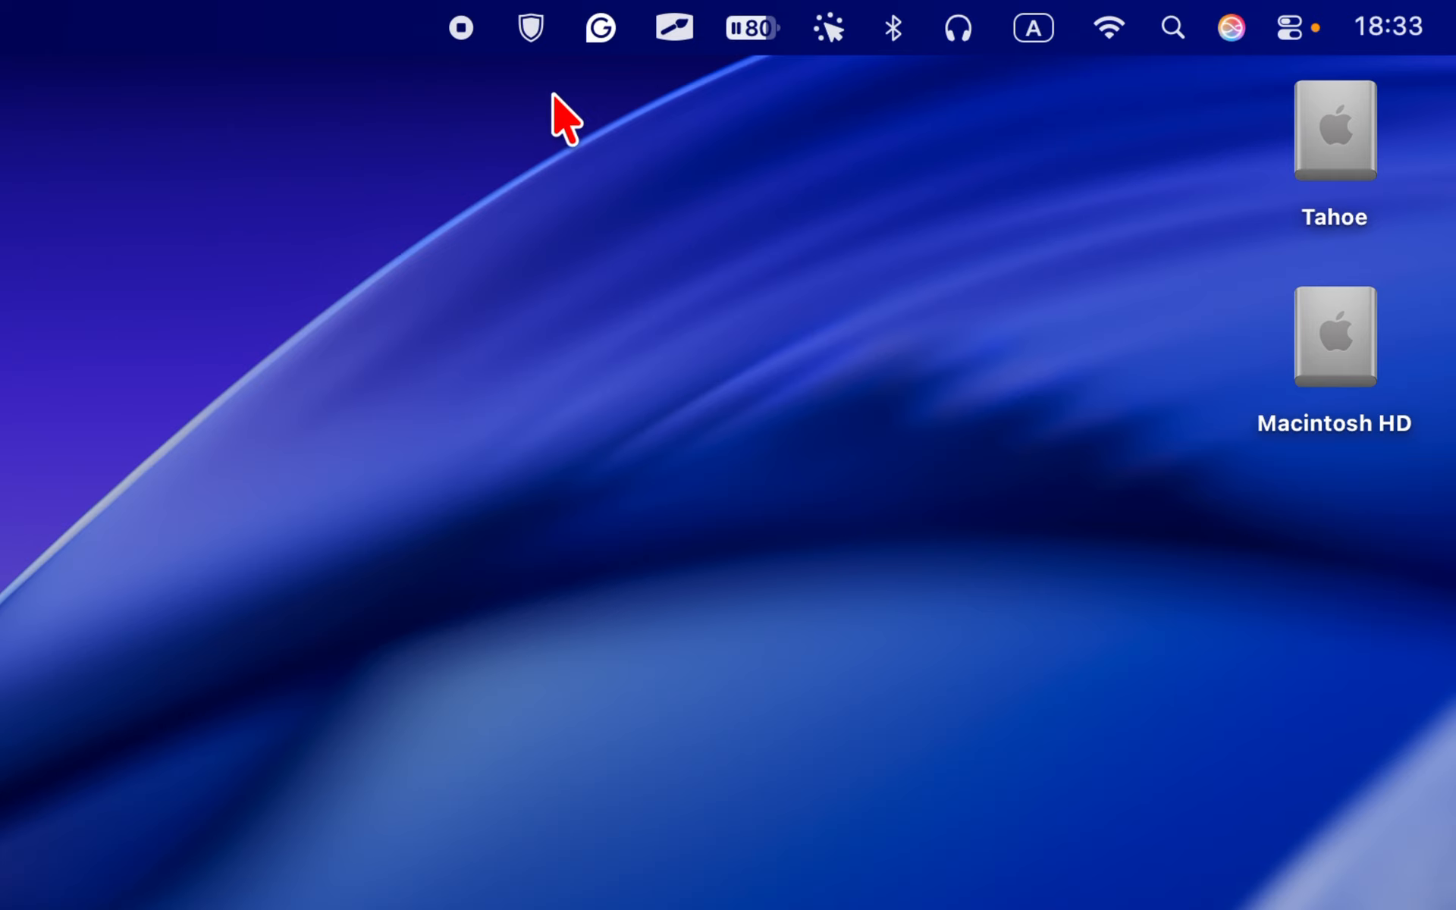
pyautogui.click(533, 32)
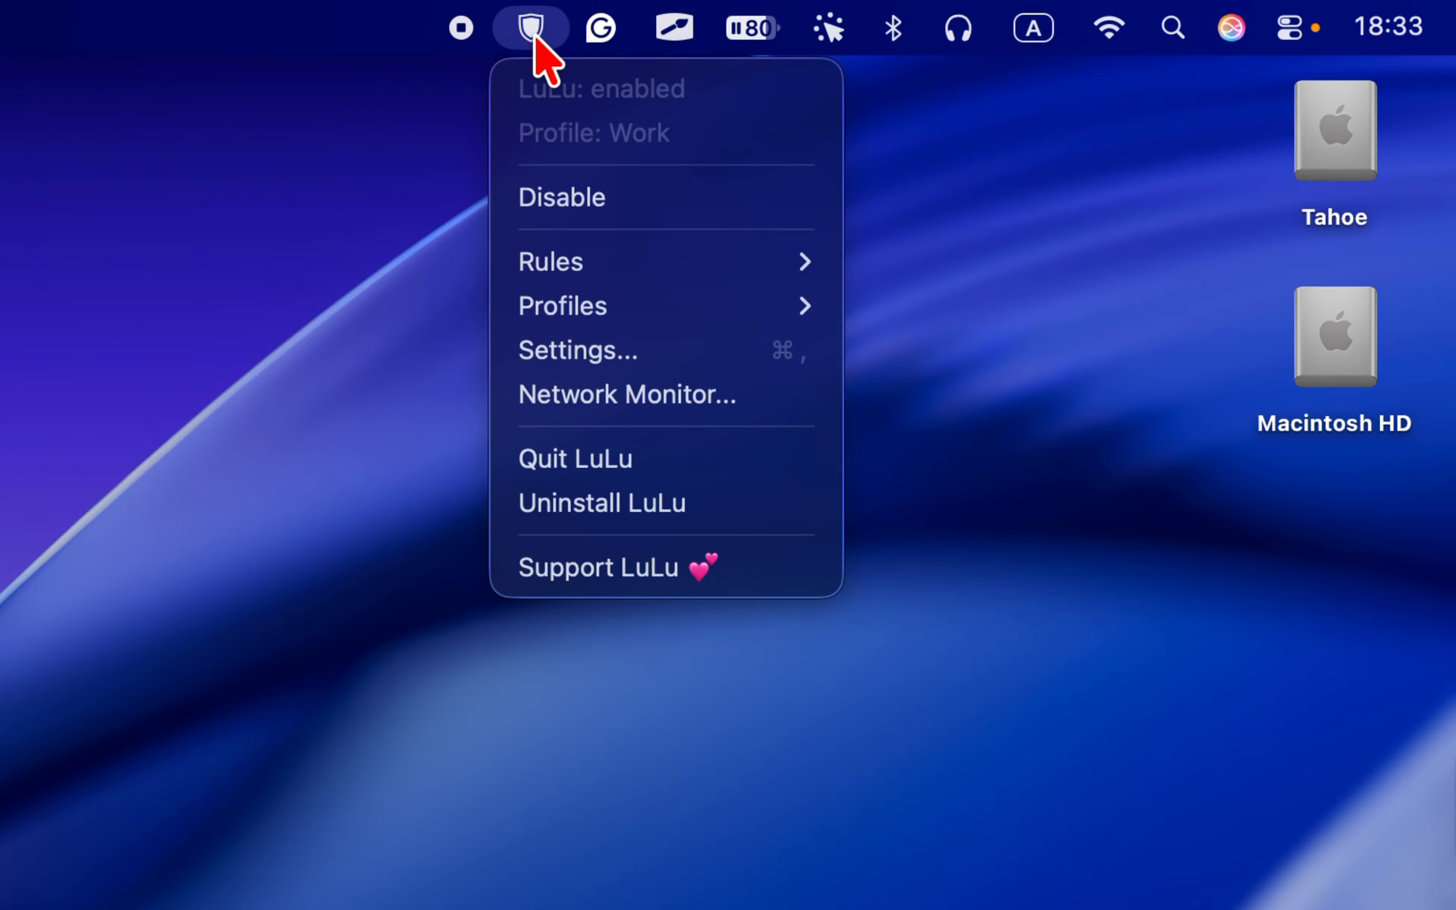
pyautogui.moveTo(601, 306)
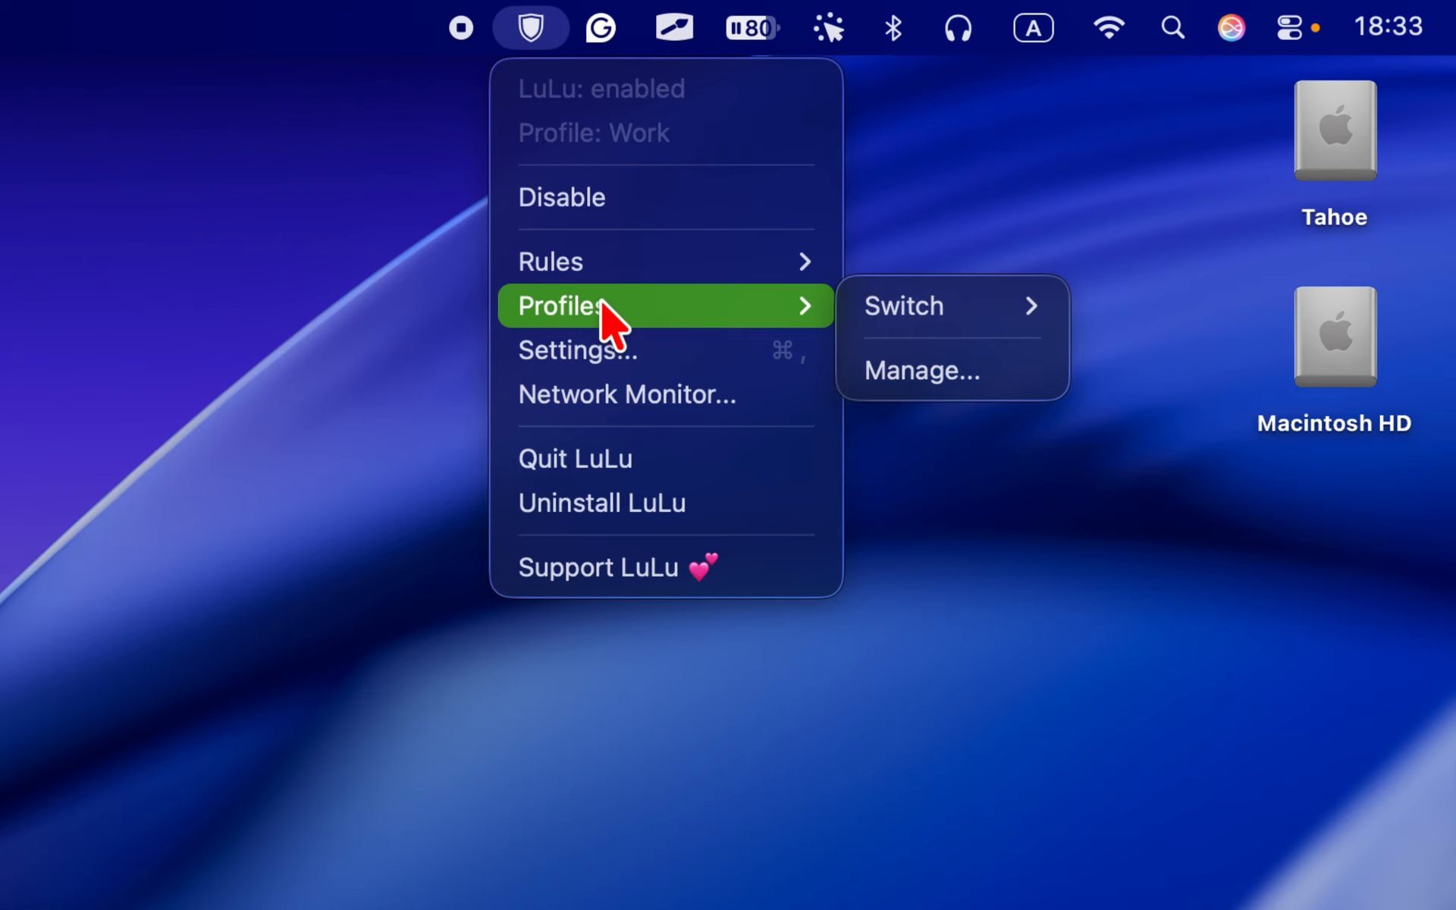
pyautogui.moveTo(969, 307)
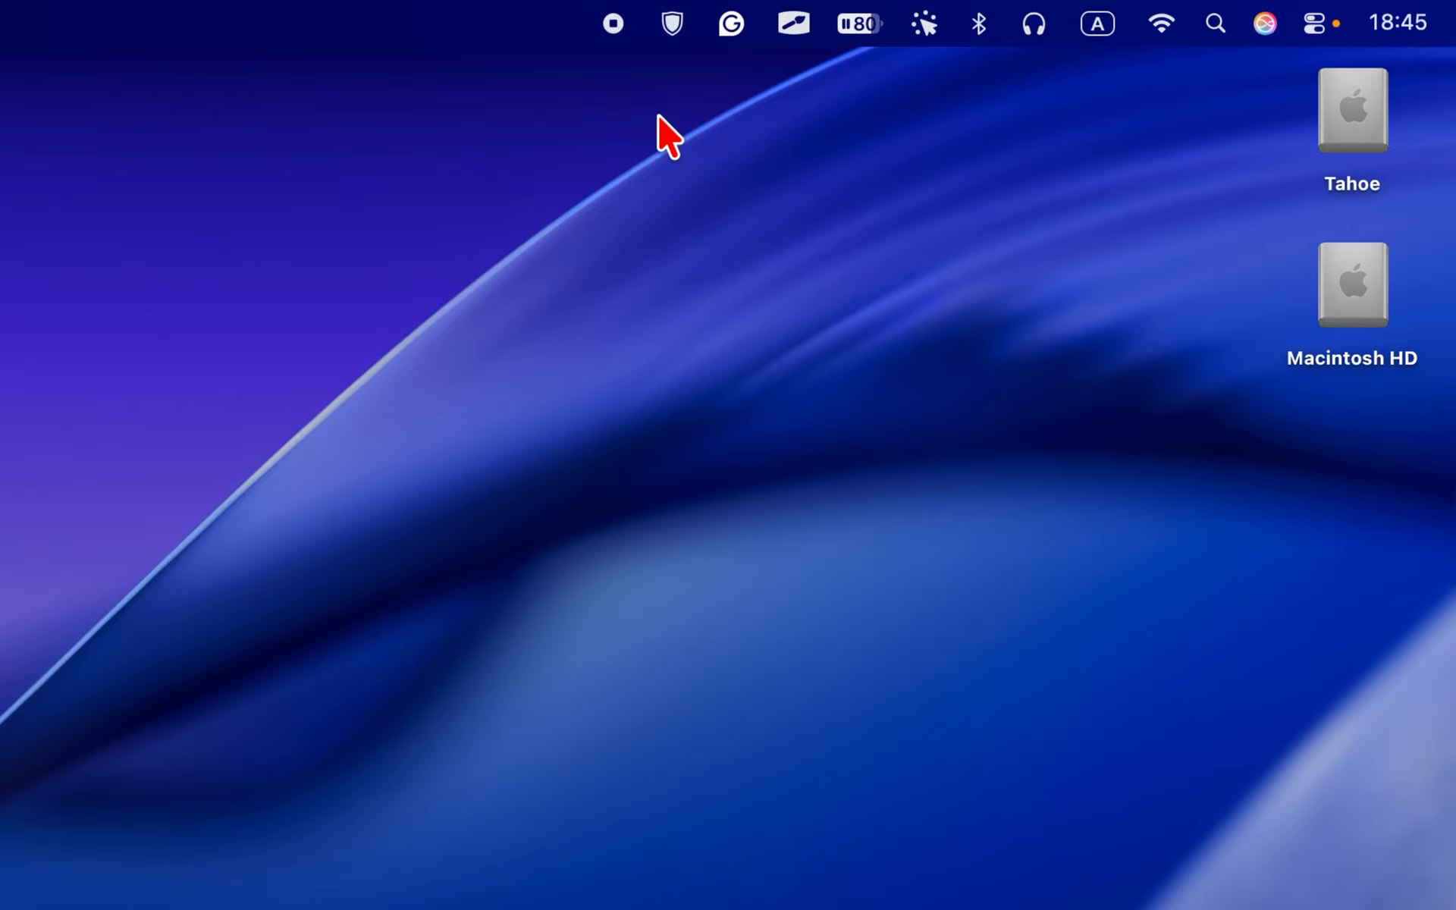
# Open LuLu's profile management and delete the Work profile, confirming the deletion
pyautogui.click(672, 24)
pyautogui.moveTo(704, 250)
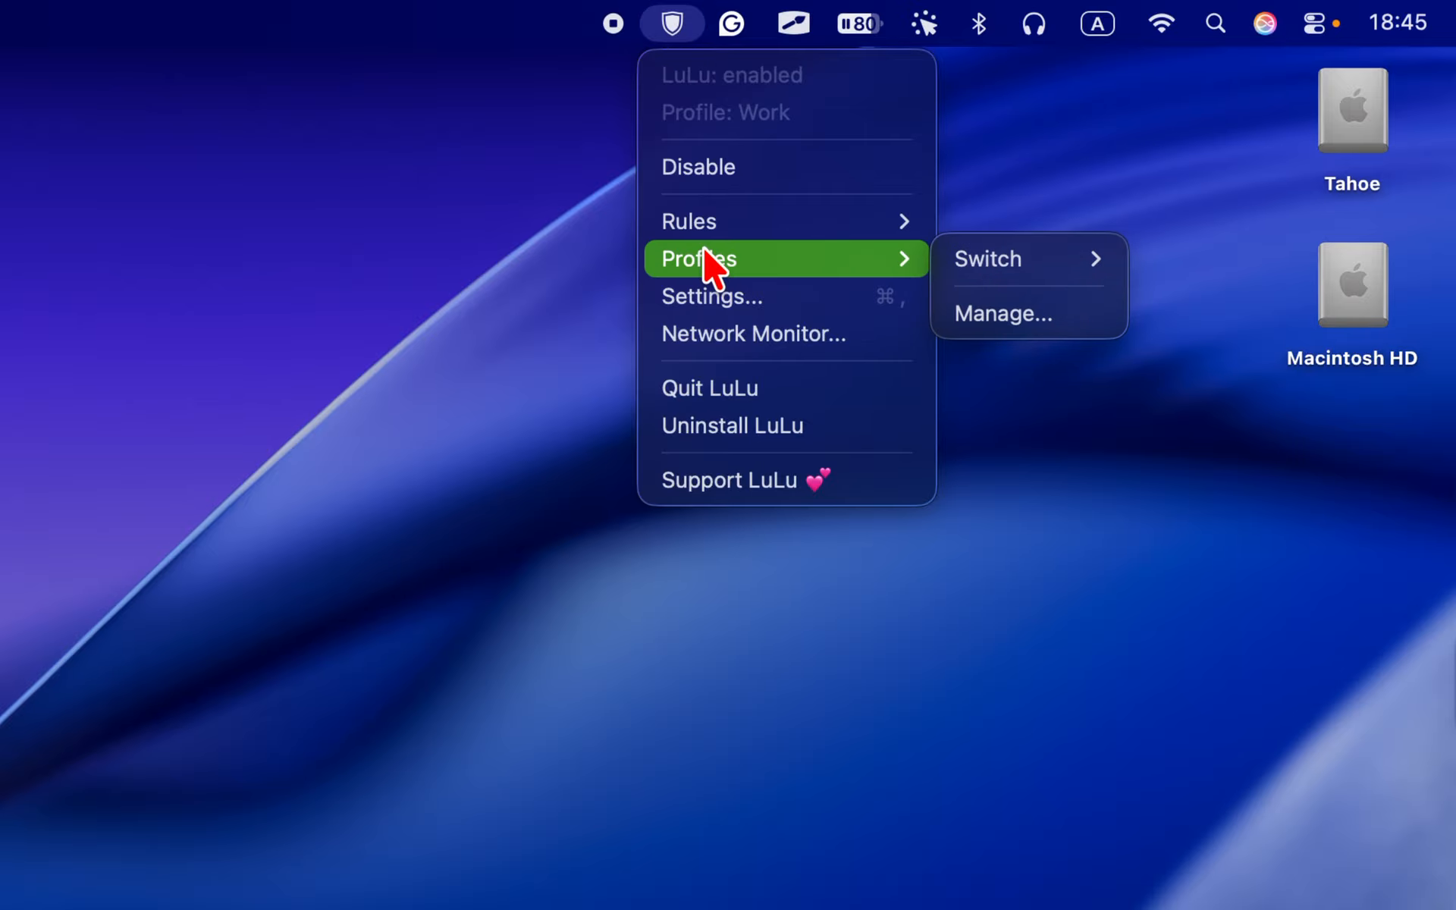
pyautogui.click(994, 314)
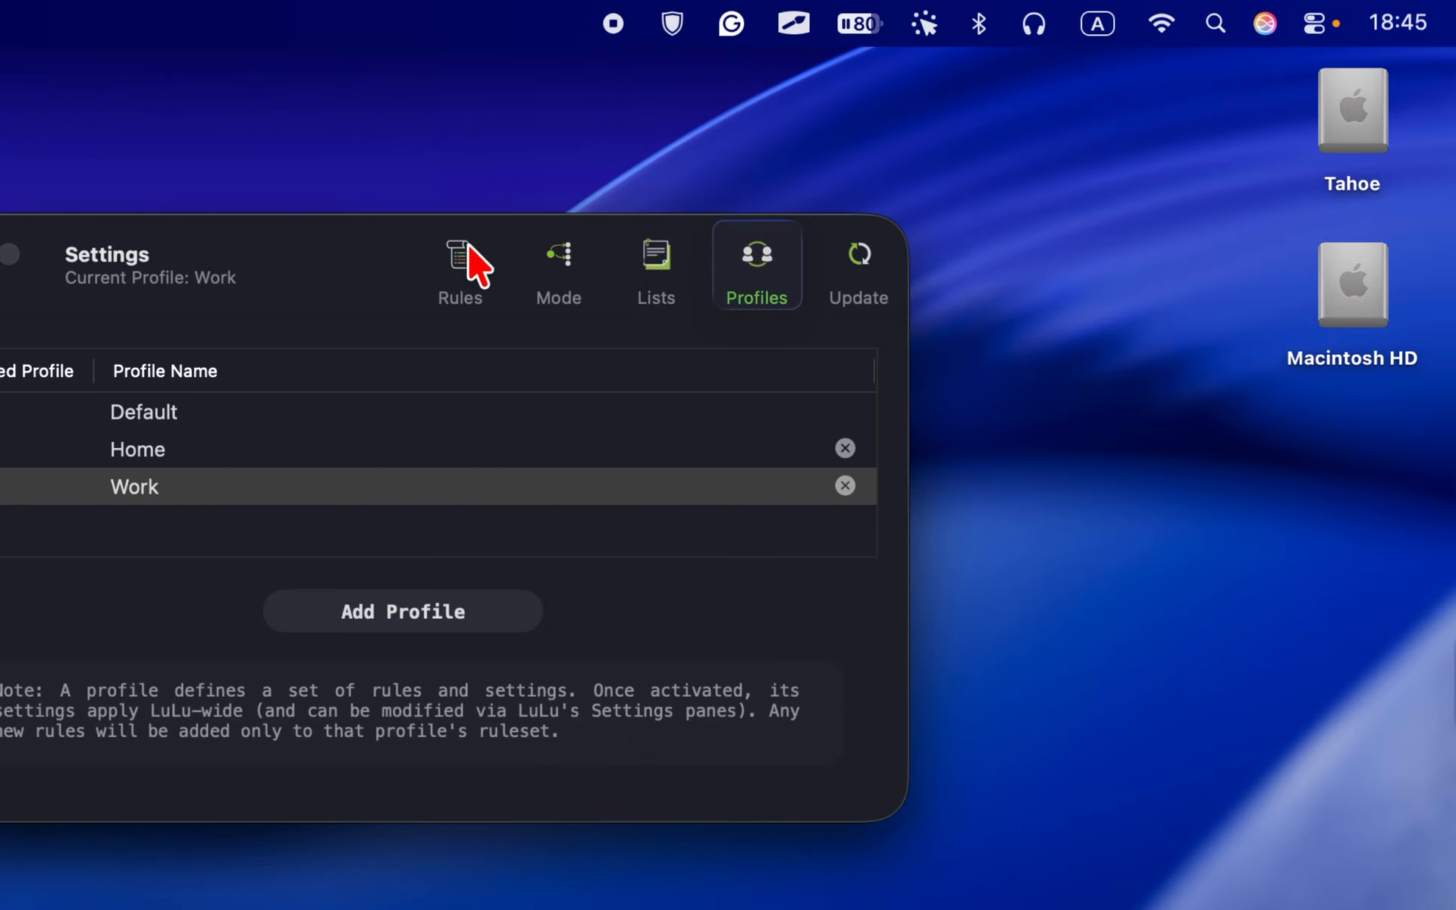
pyautogui.moveTo(384, 244); pyautogui.dragTo(654, 162)
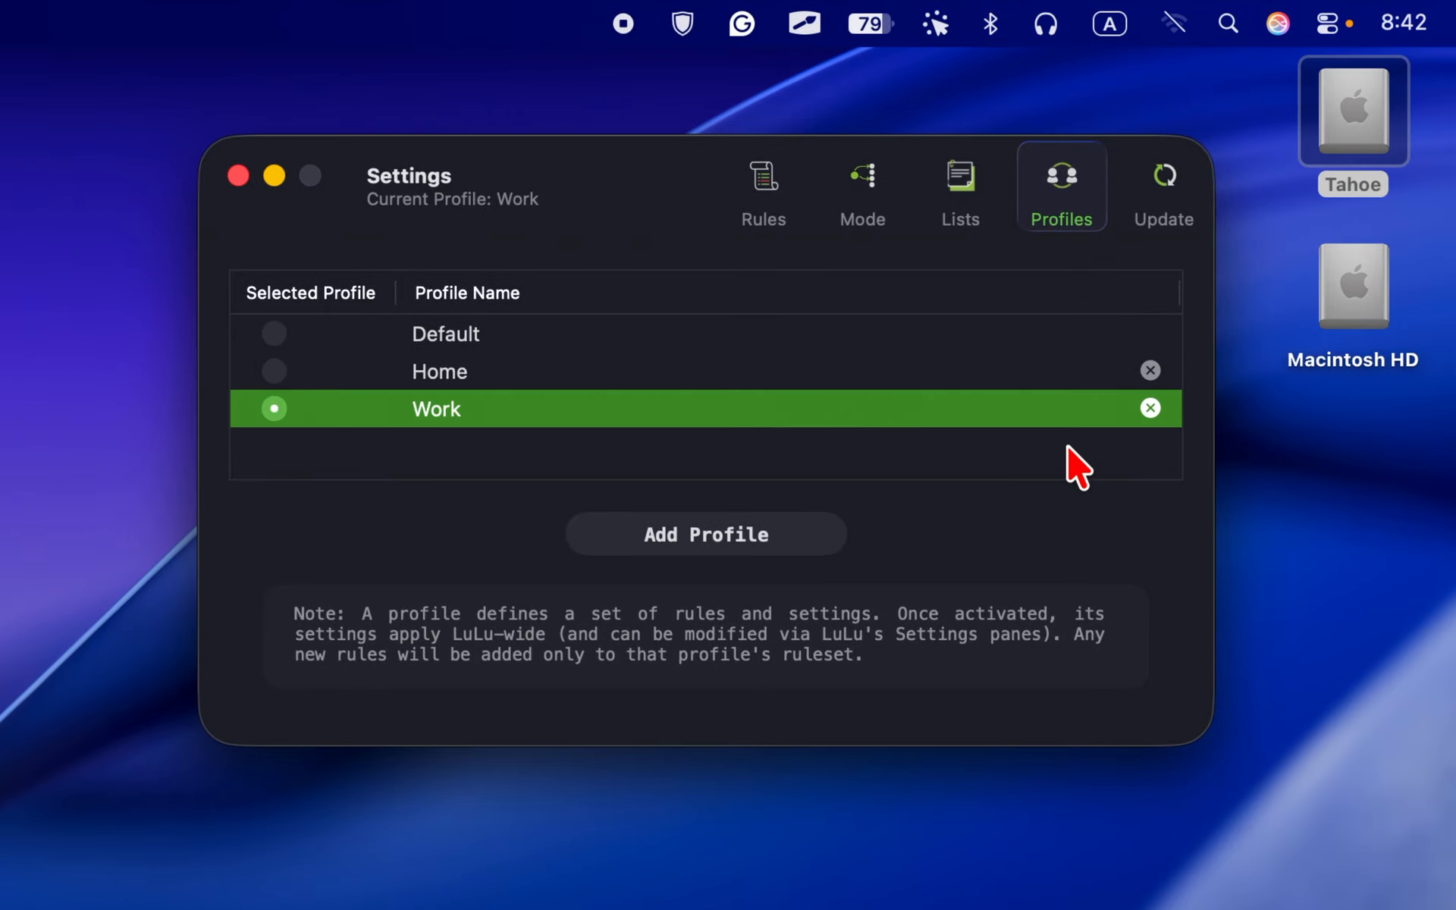
pyautogui.click(1151, 408)
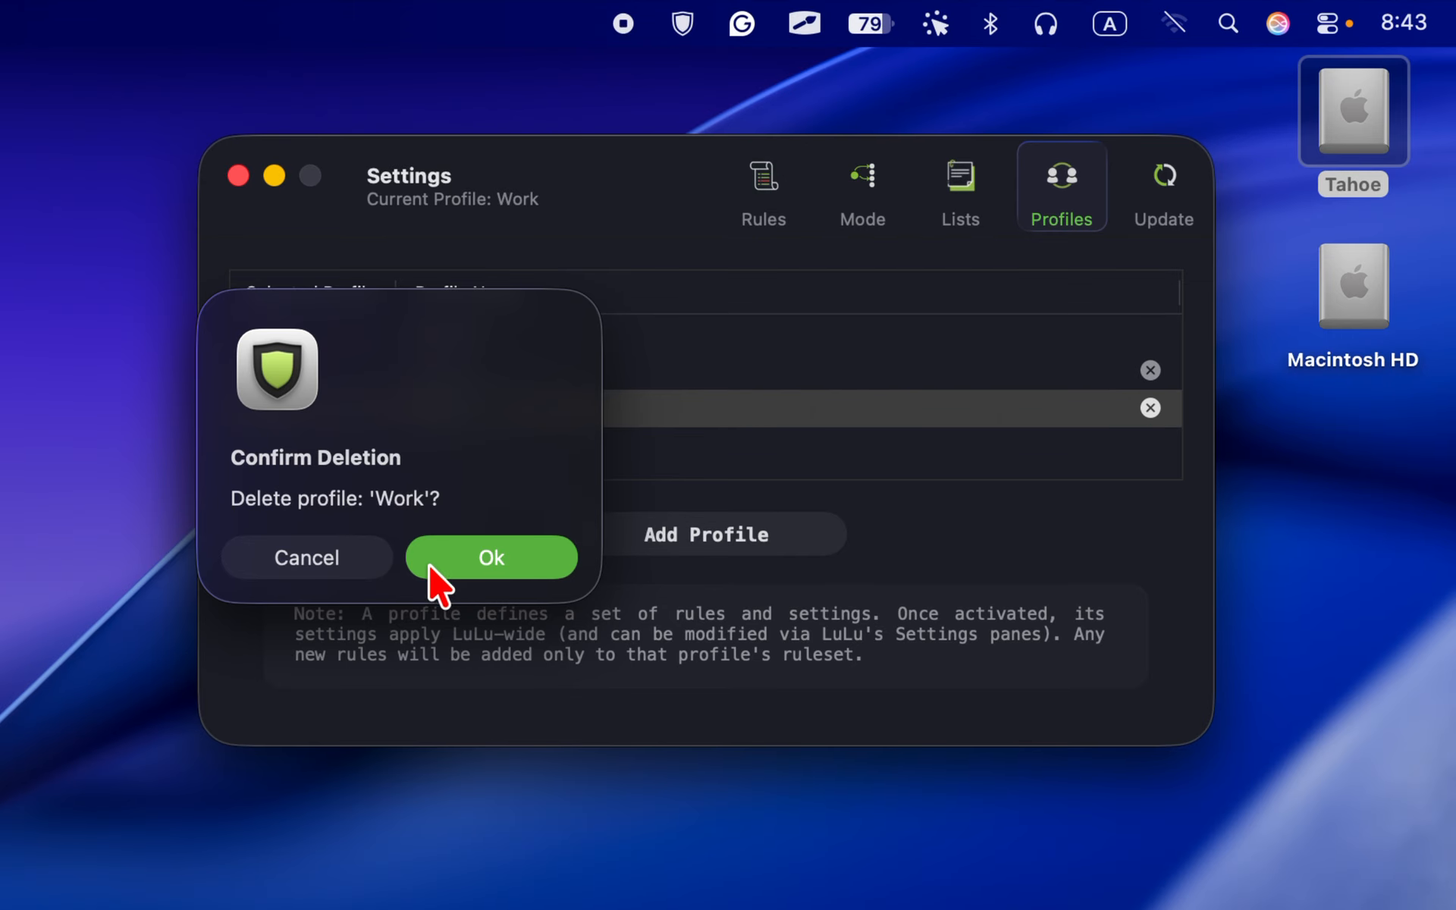
pyautogui.click(482, 560)
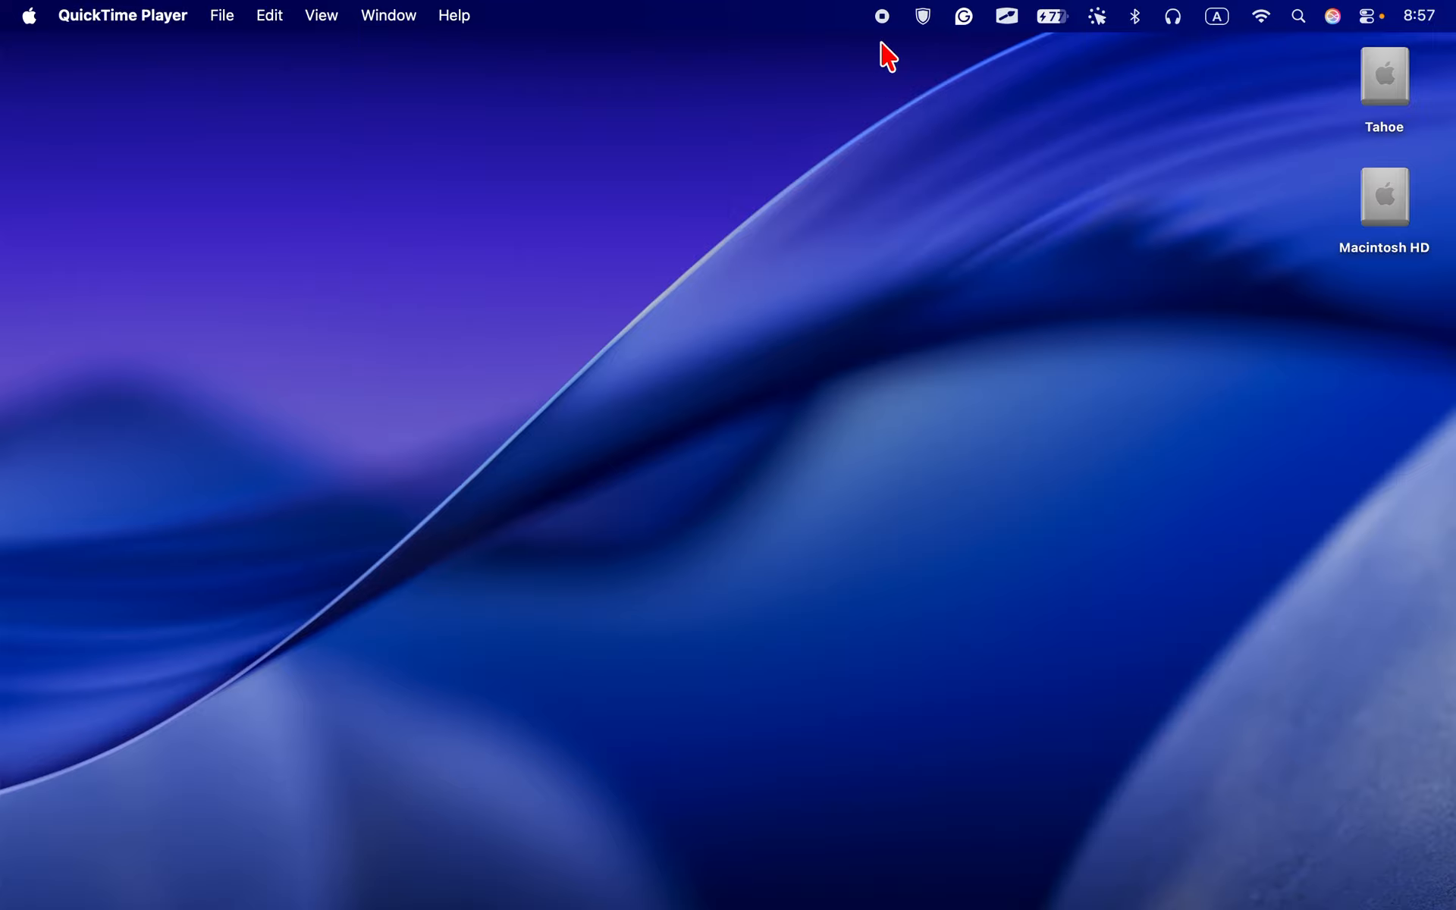
# Show LuLu's list of firewall rules
pyautogui.click(924, 18)
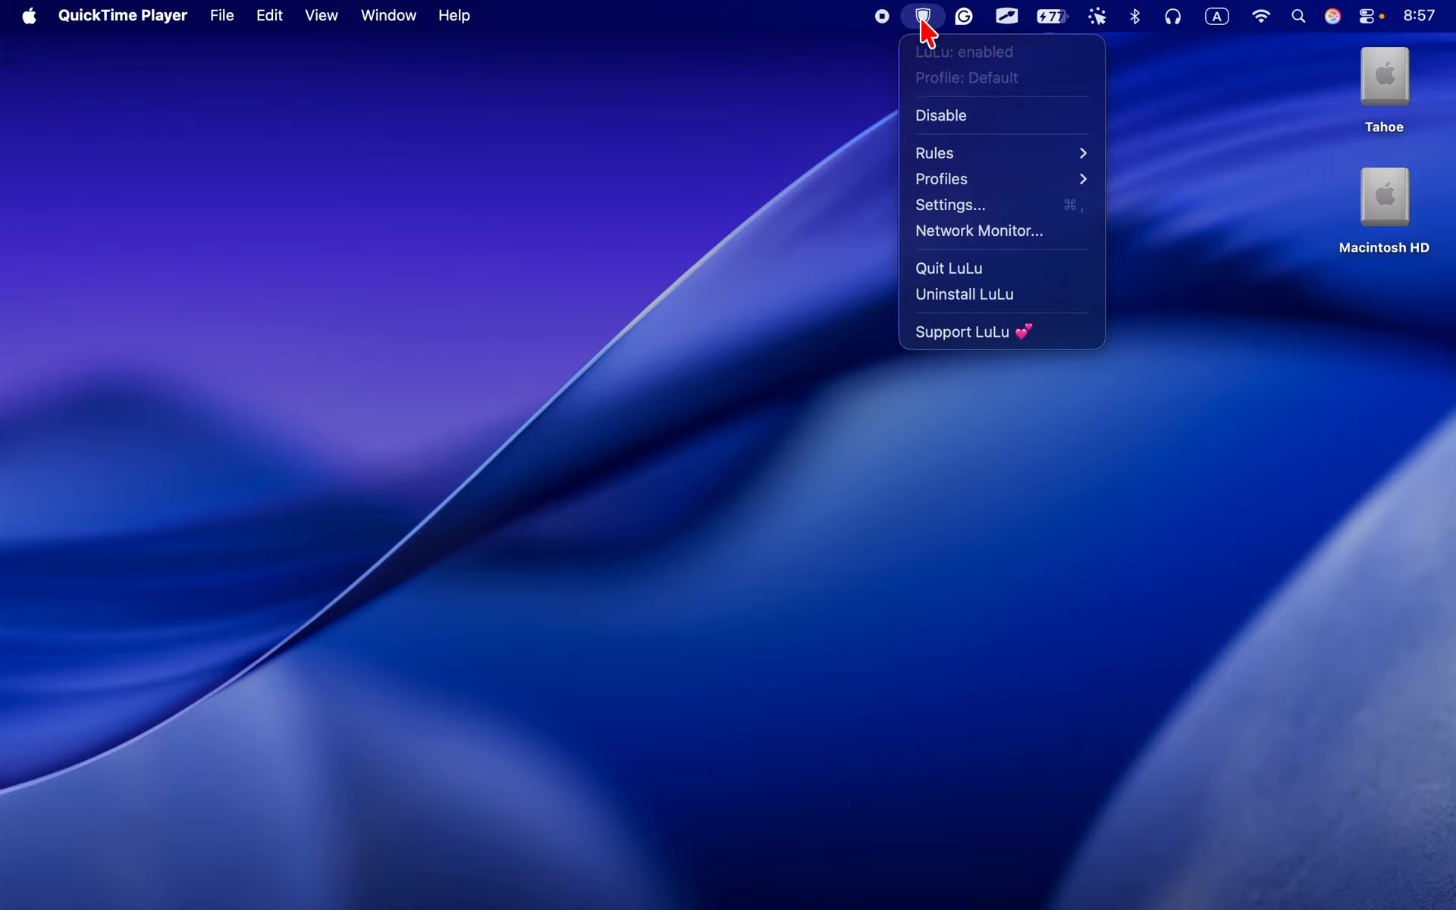
pyautogui.moveTo(944, 159)
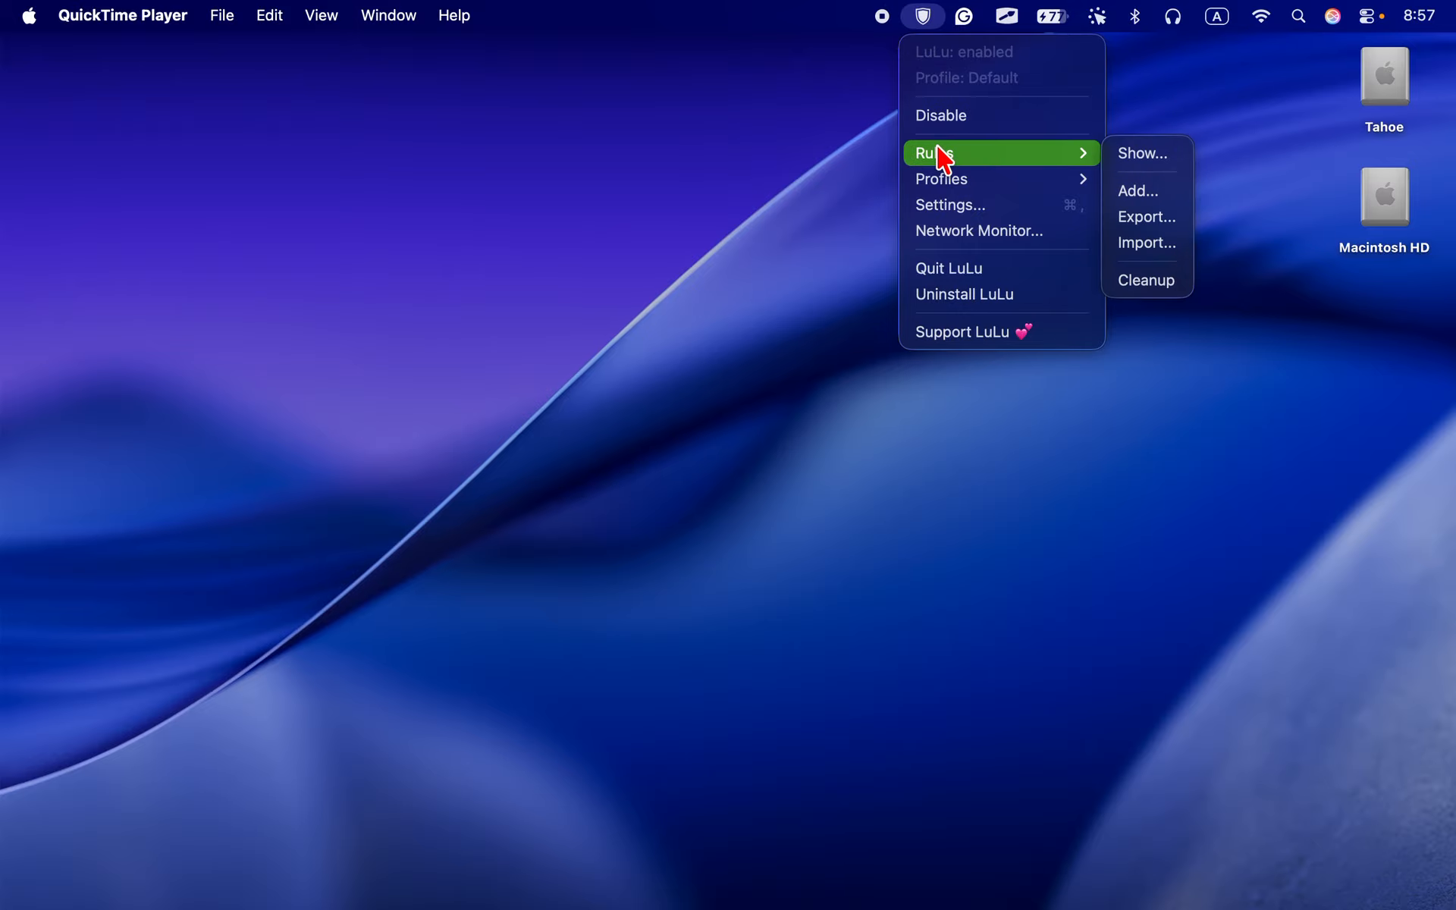
pyautogui.click(1145, 155)
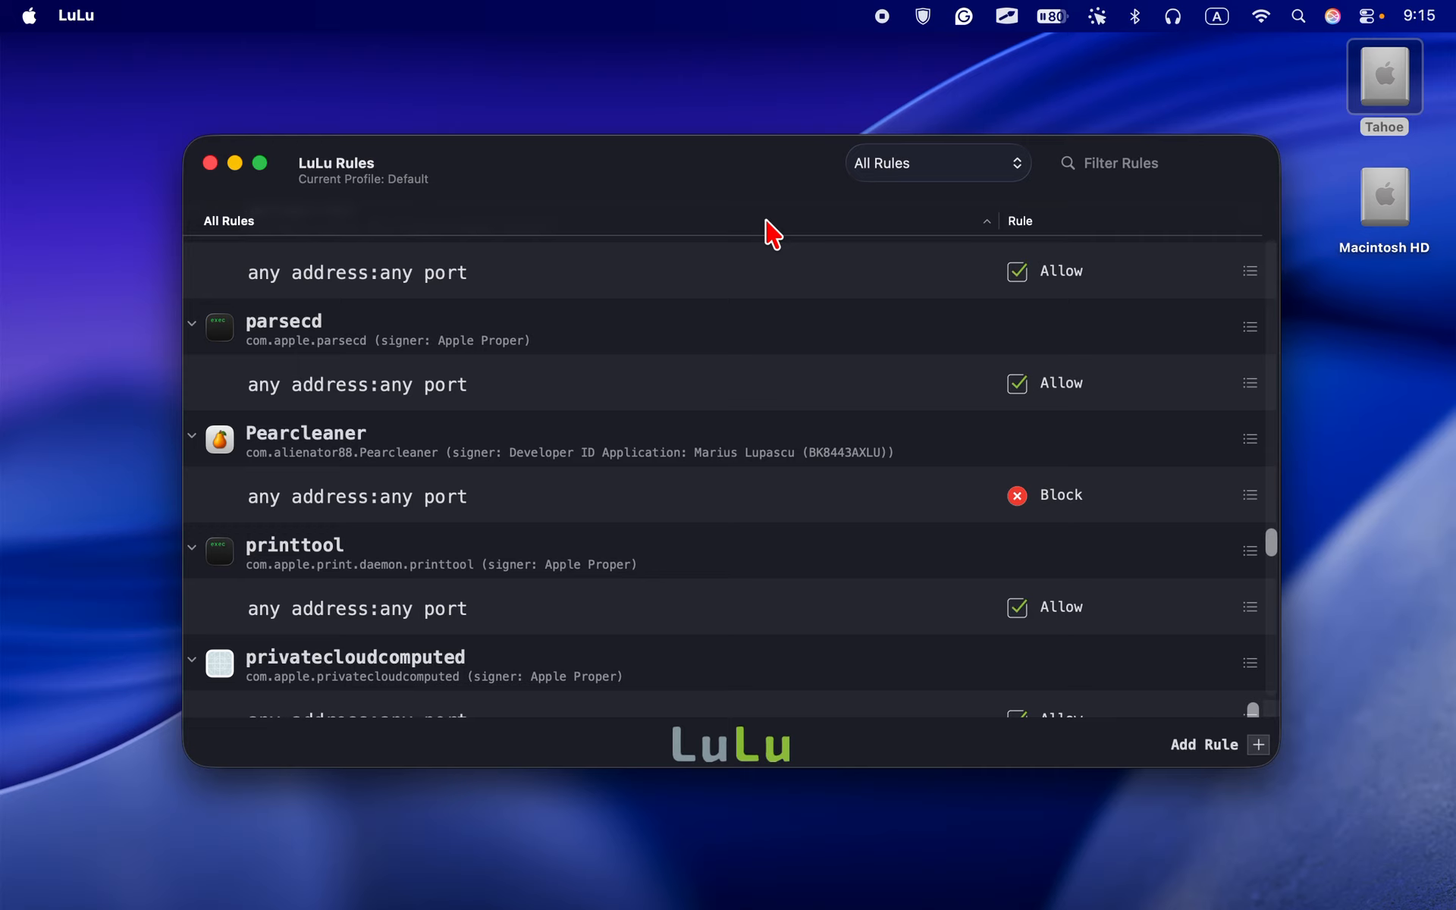
# Edit the Pearcleaner rule to Allow outgoing connections, and open the Applications folder
pyautogui.click(1250, 496)
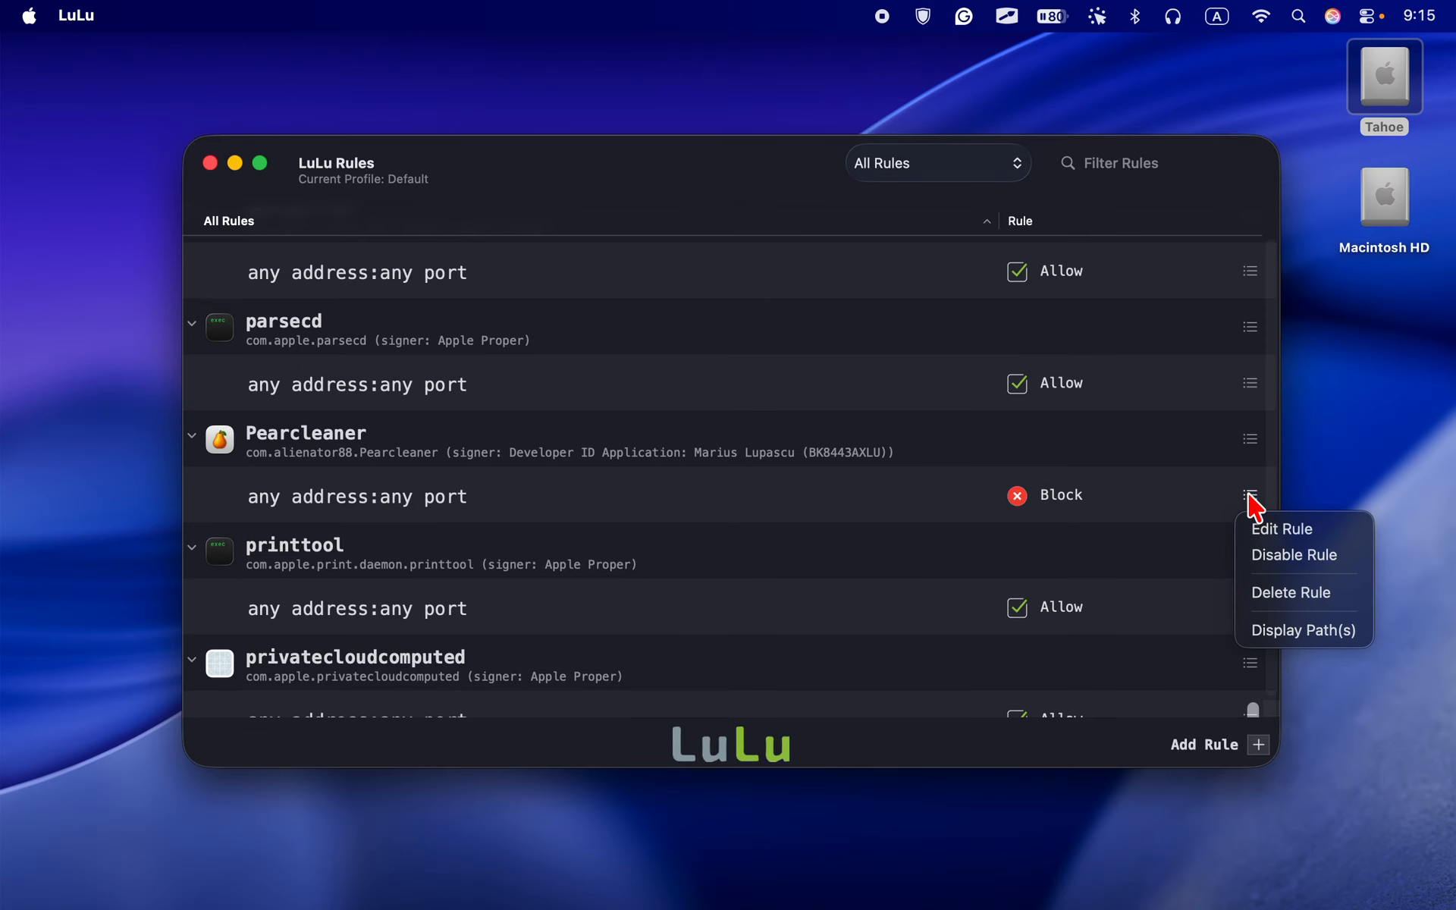
pyautogui.click(1319, 531)
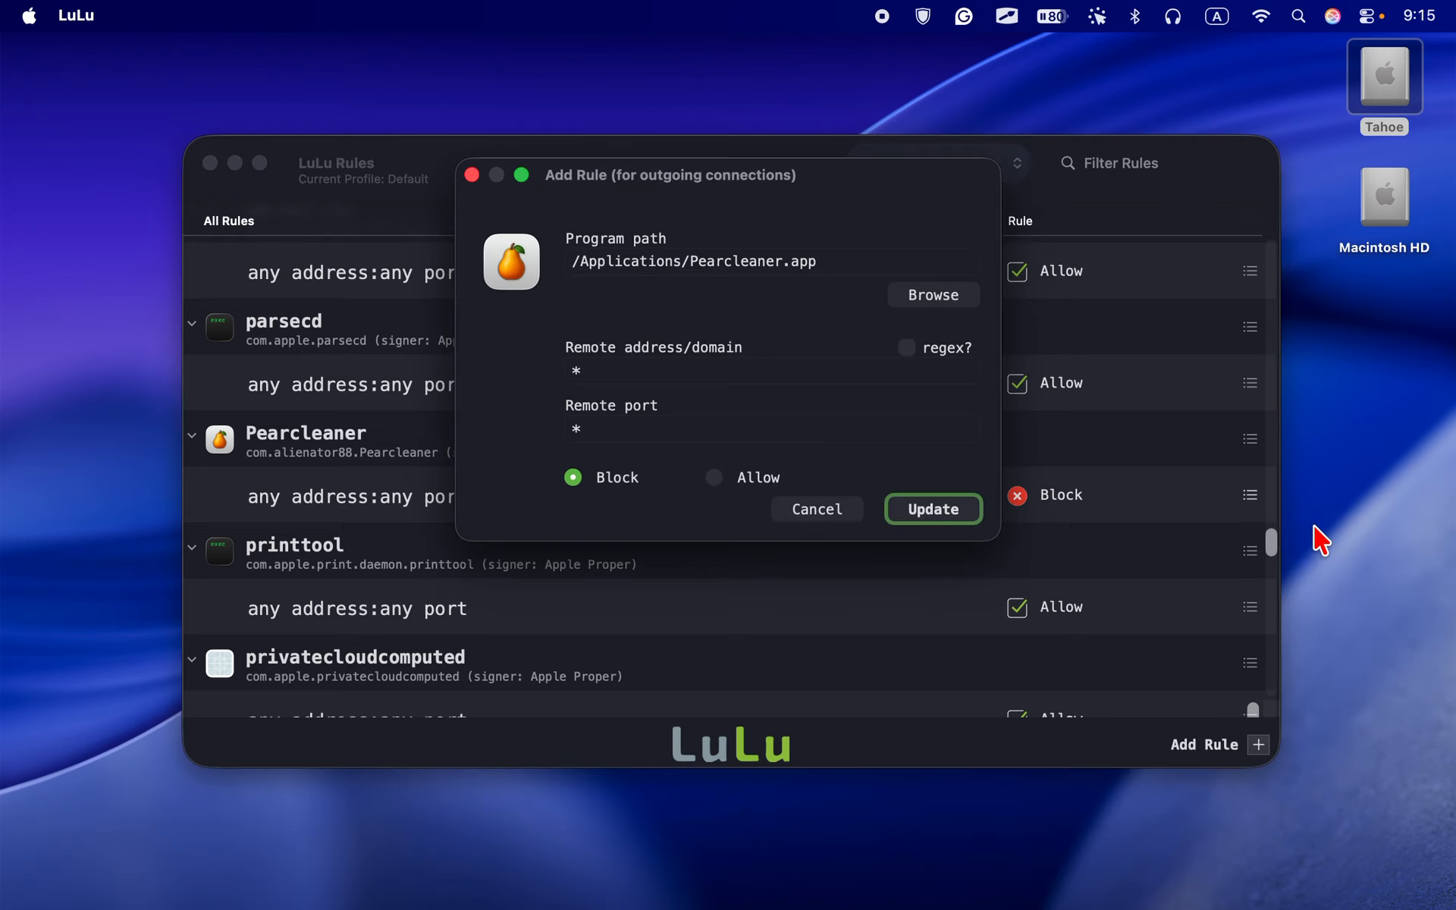
pyautogui.click(715, 477)
pyautogui.click(938, 517)
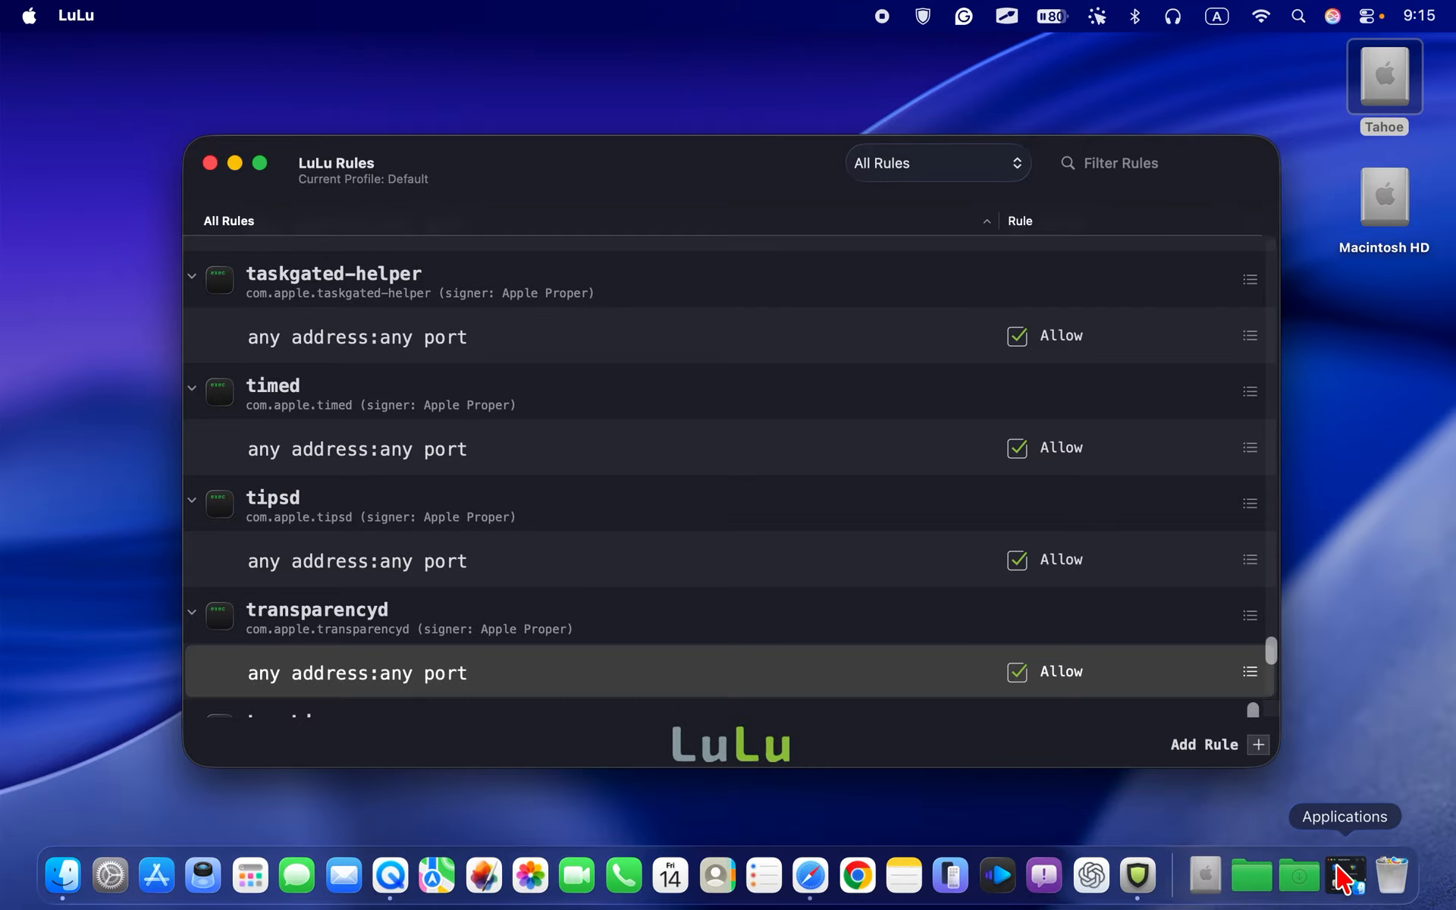
pyautogui.click(1343, 880)
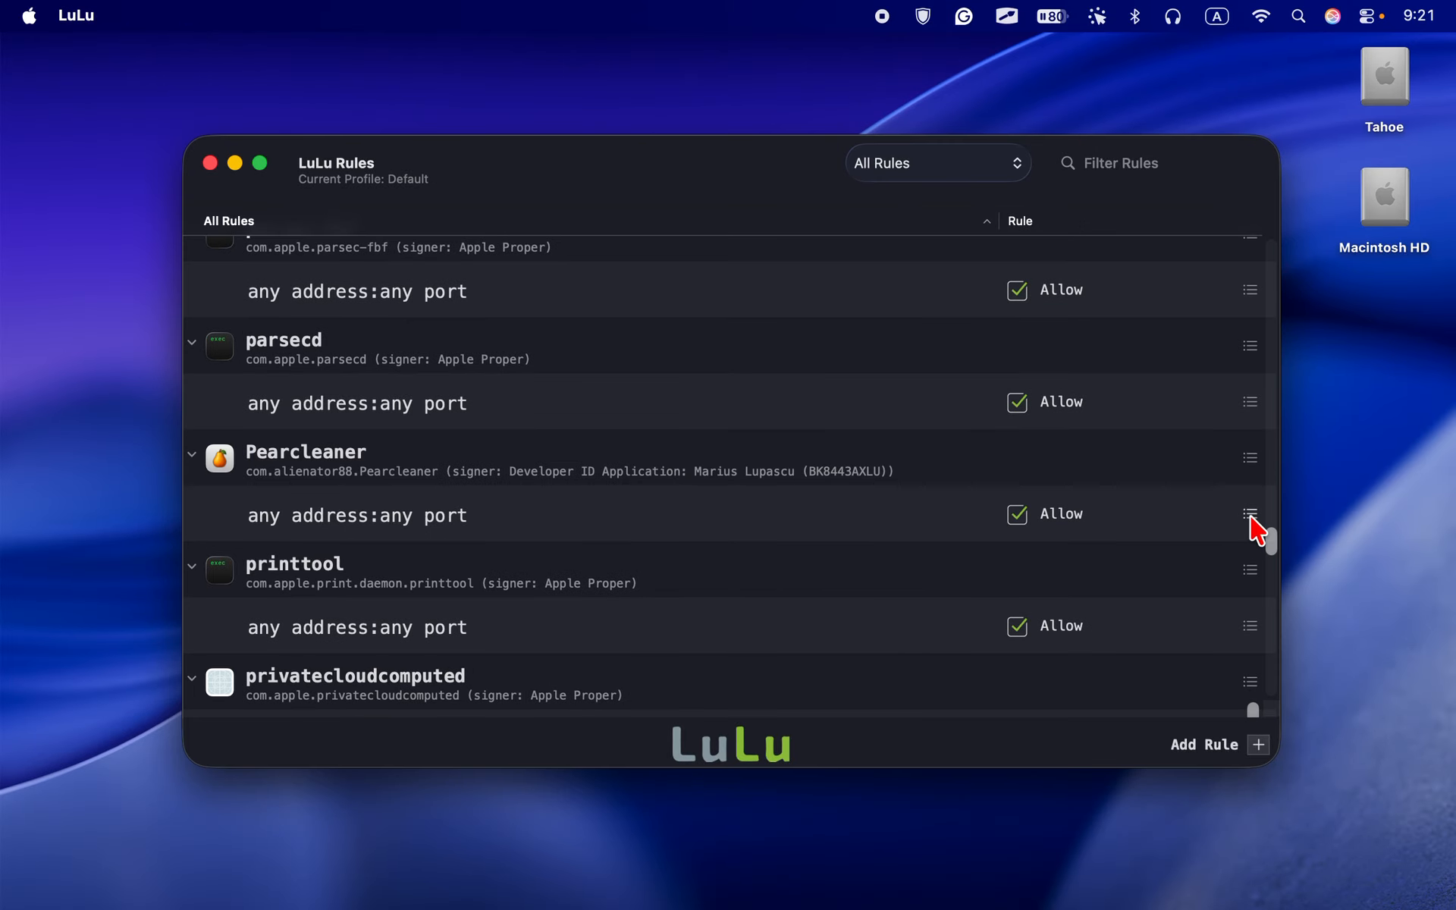
# Edit the Pearcleaner rule to Block outgoing connections, and delete that rule from the list
pyautogui.click(1249, 515)
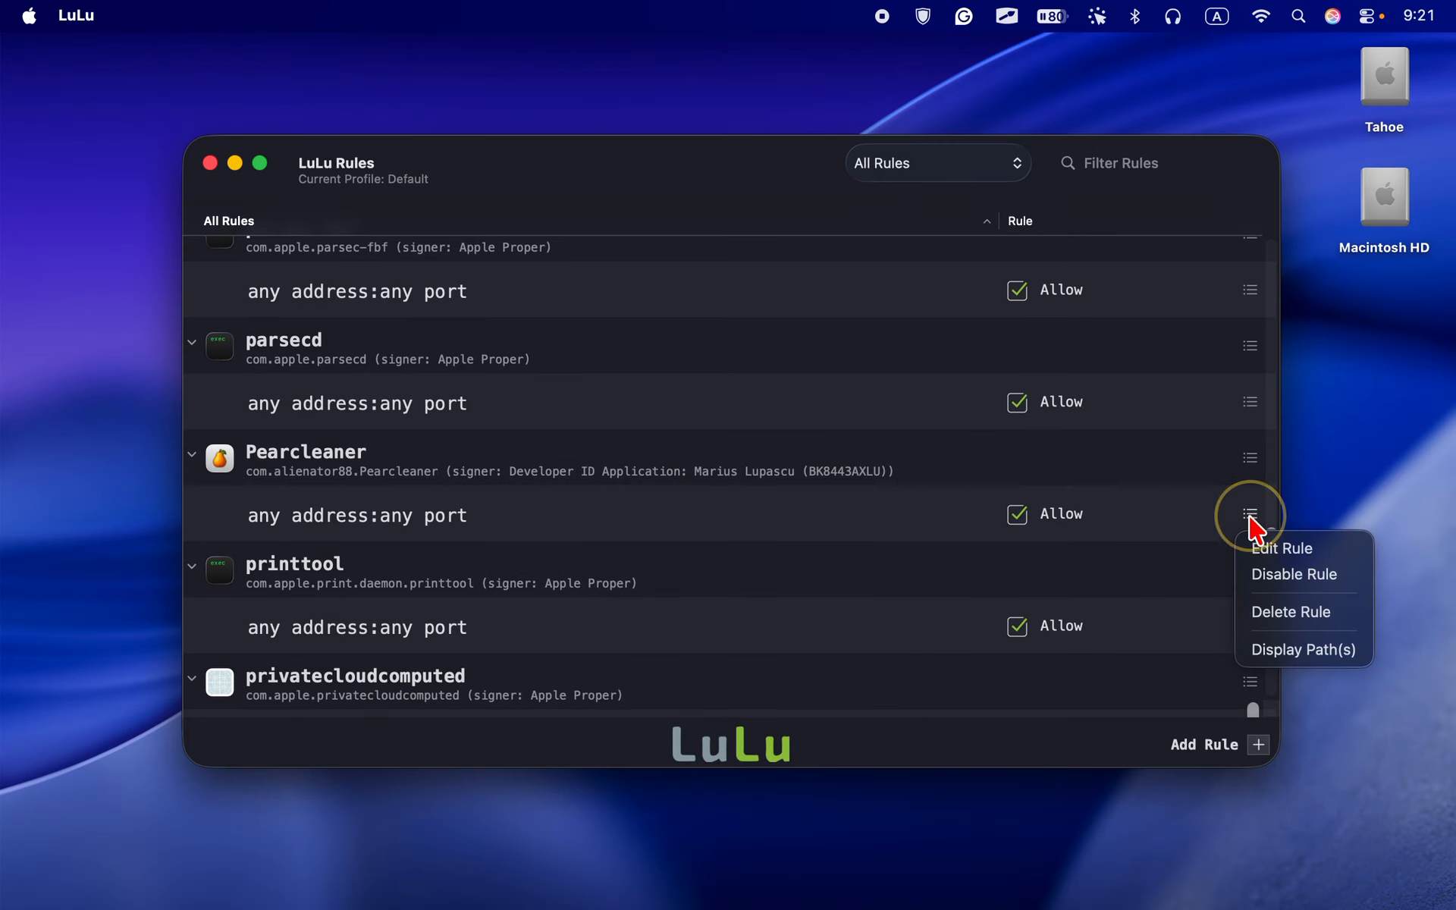
pyautogui.click(1296, 546)
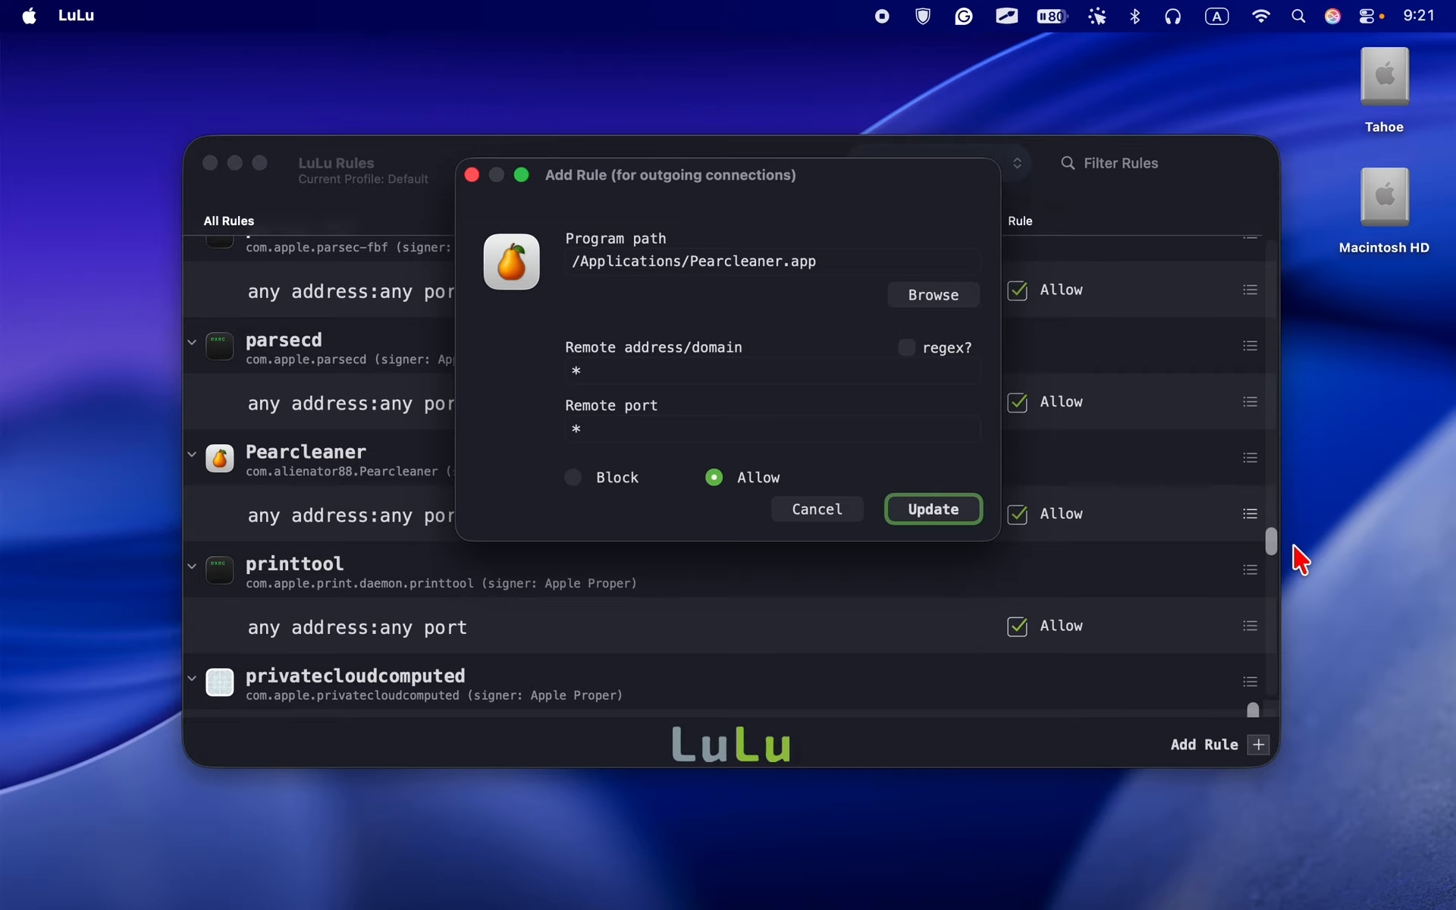
pyautogui.click(573, 477)
pyautogui.click(929, 510)
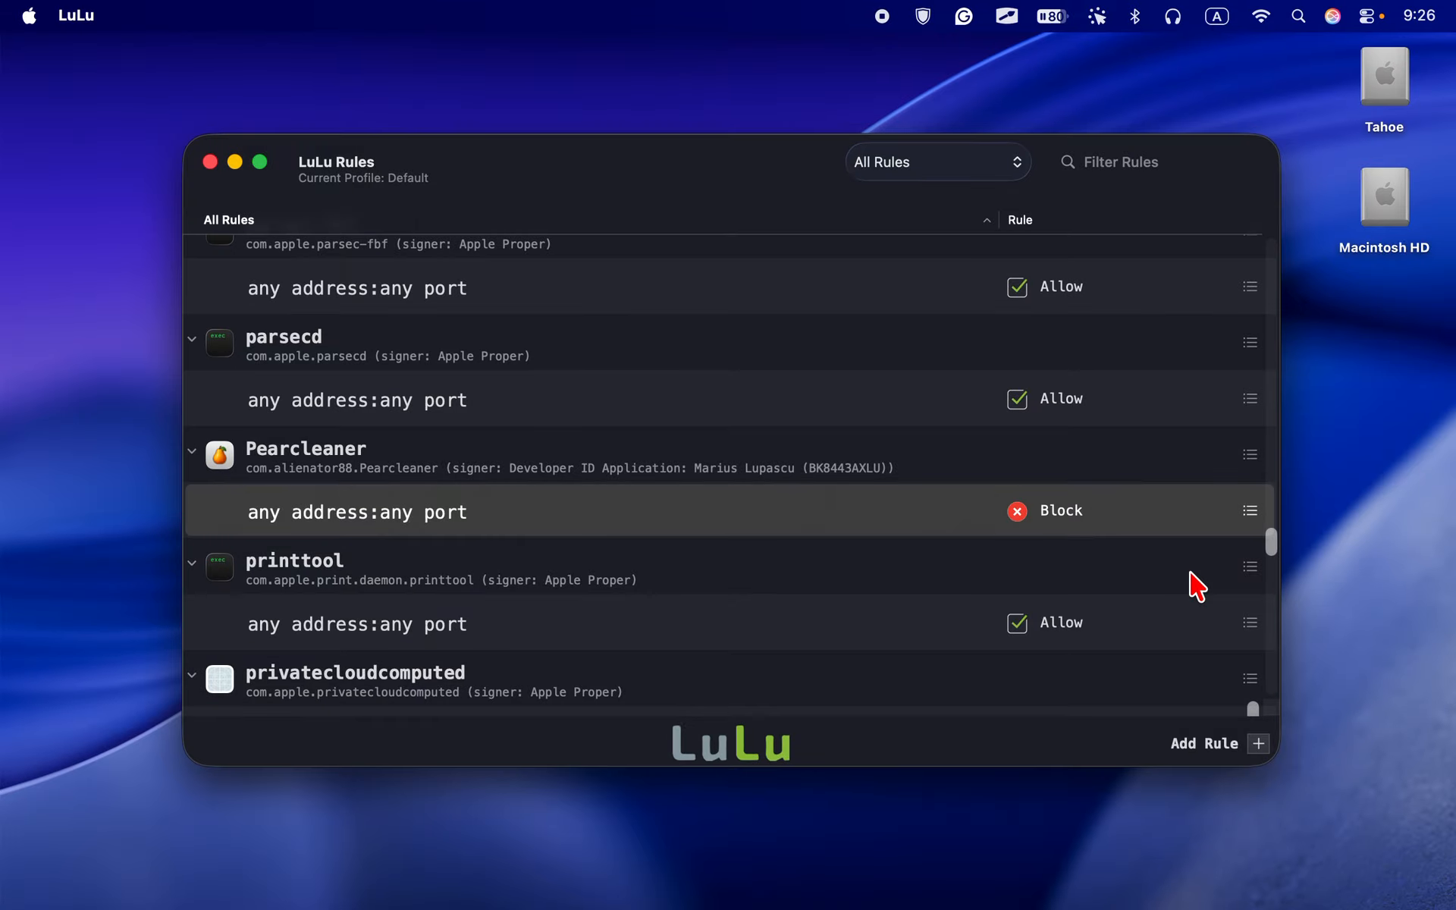
pyautogui.click(1250, 510)
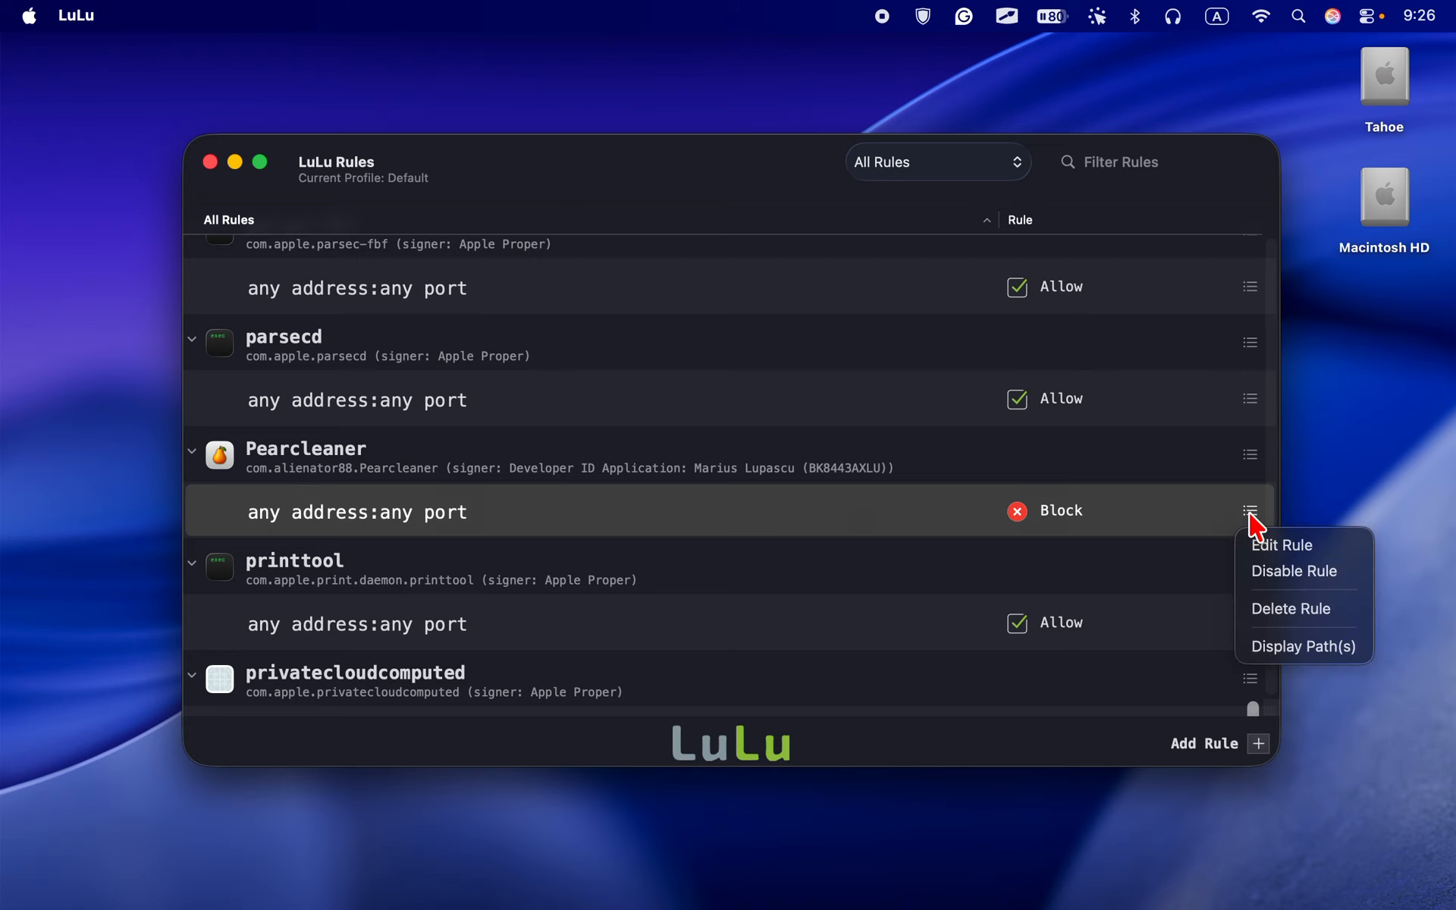
pyautogui.click(1353, 610)
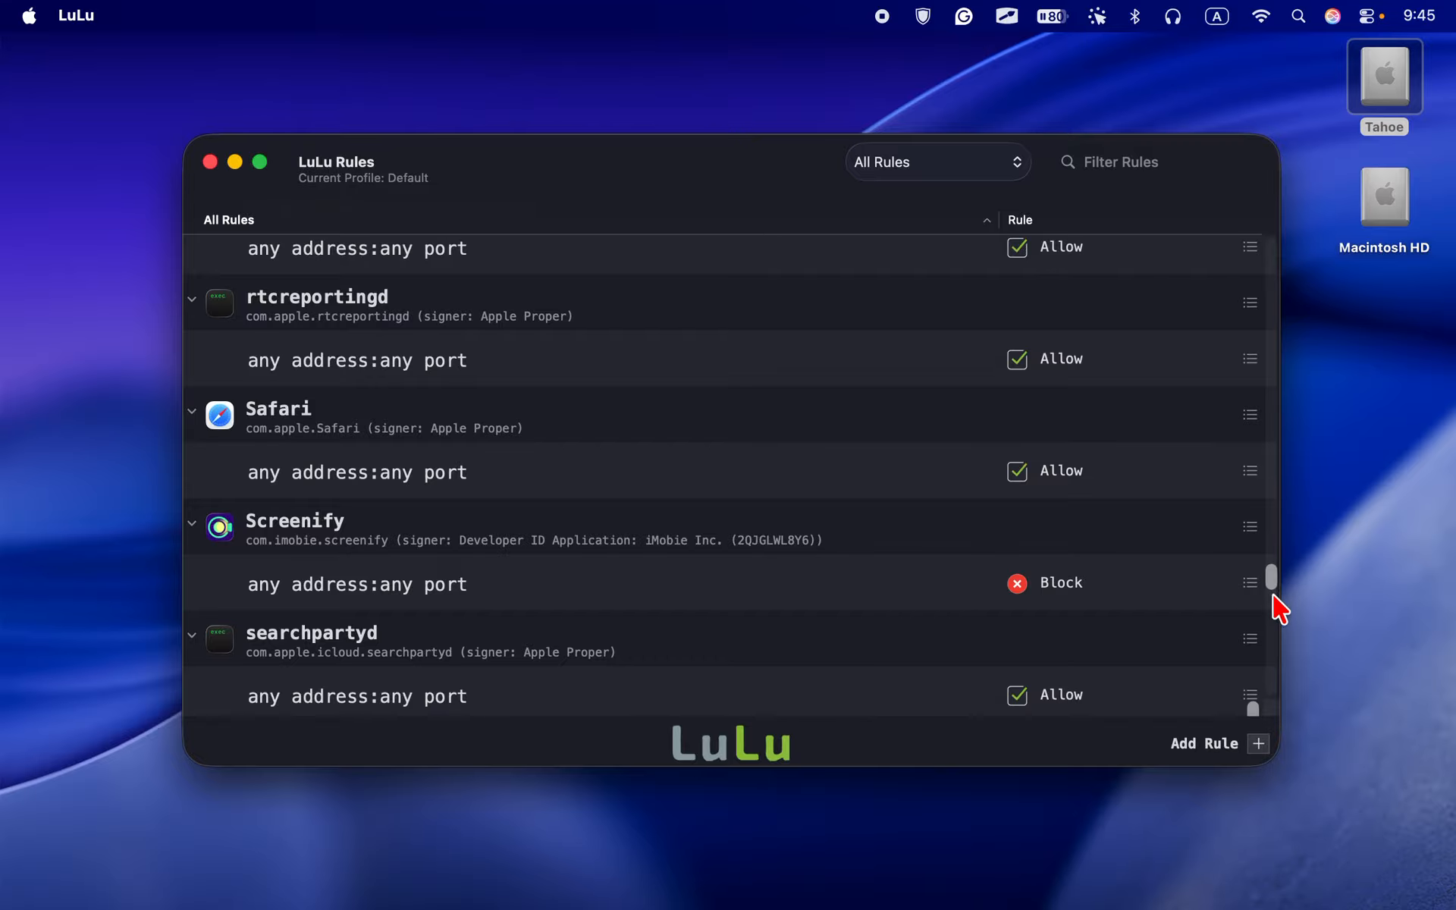
# Display the program paths covered by the Screenify rule and examine them
pyautogui.click(1251, 584)
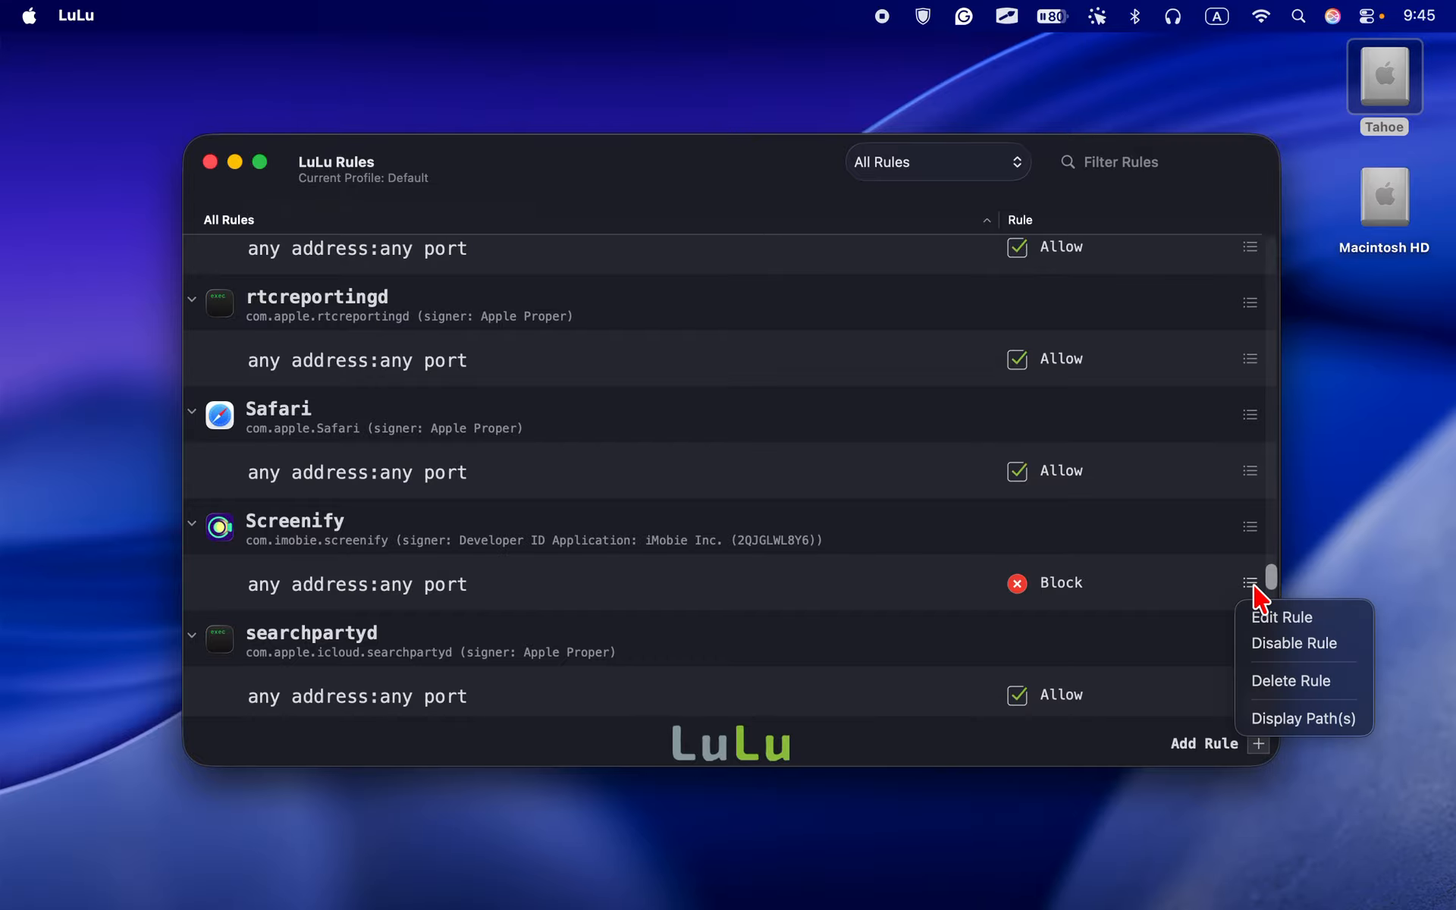
pyautogui.click(1328, 724)
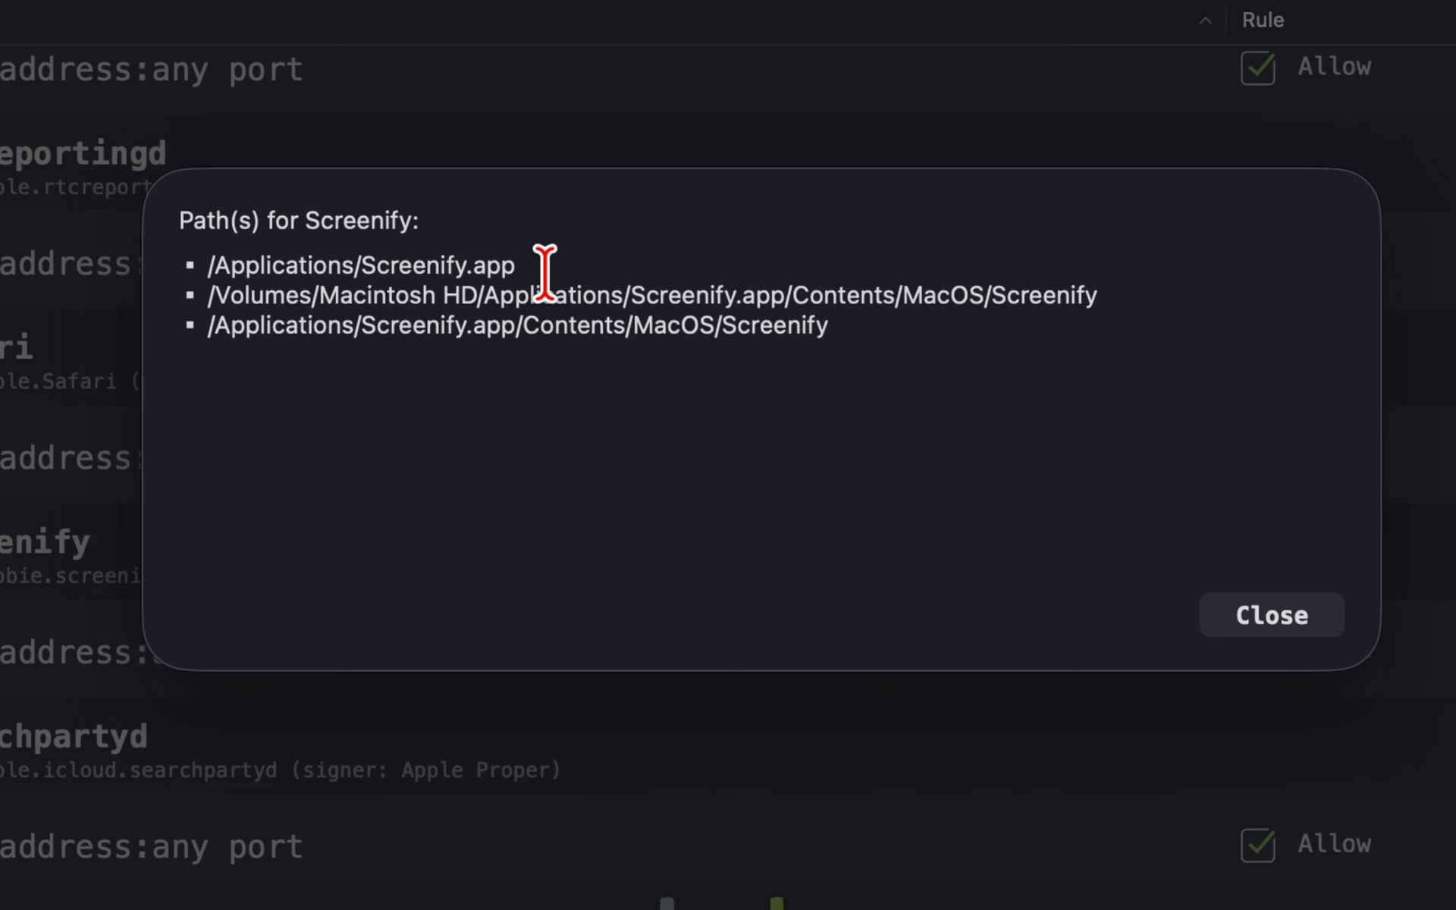
pyautogui.moveTo(544, 271); pyautogui.dragTo(174, 286)
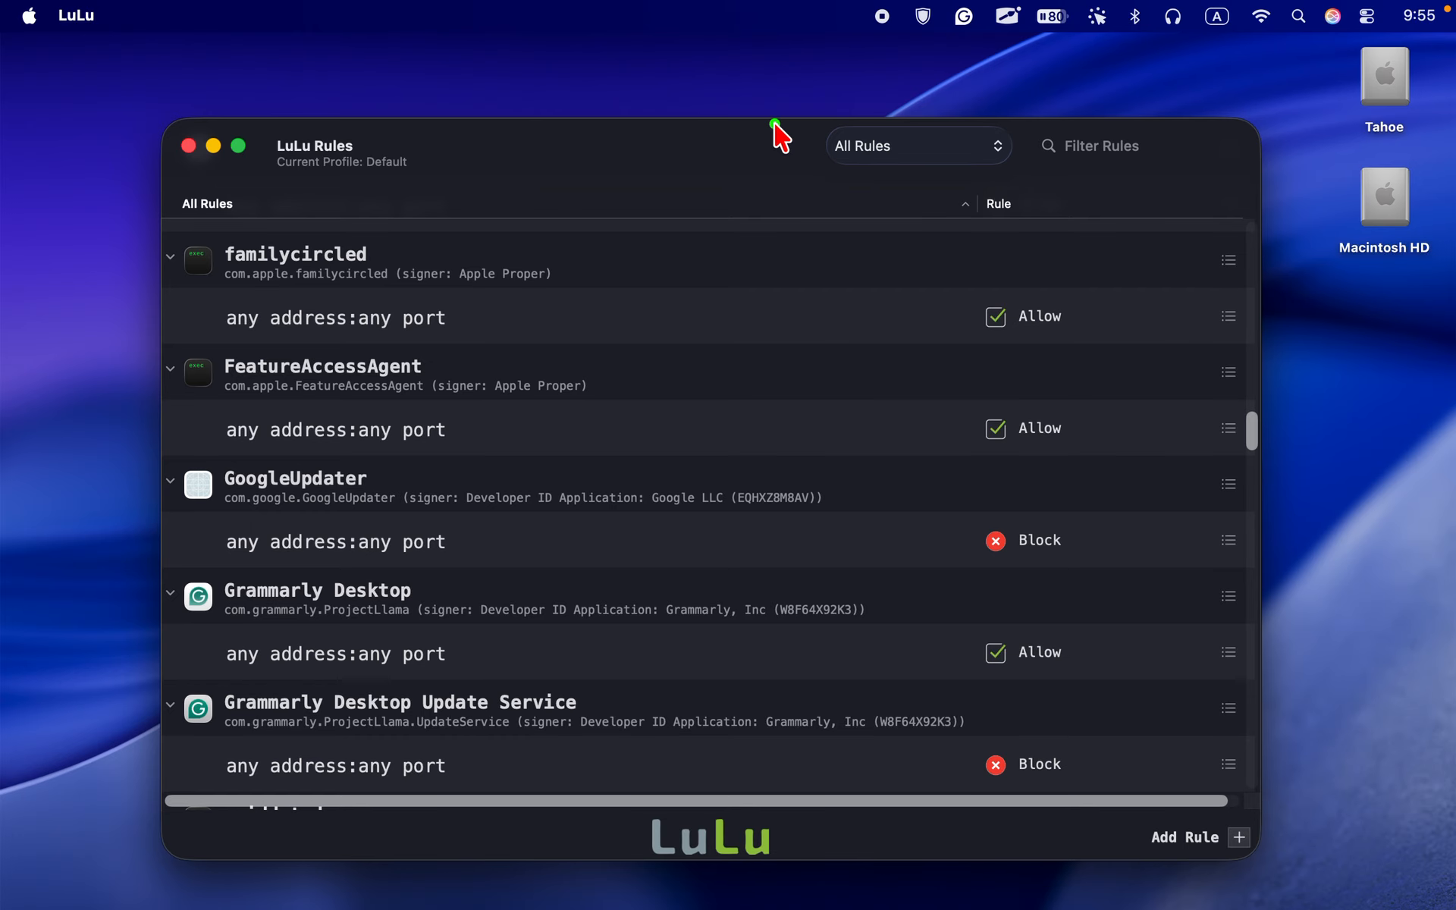
pyautogui.moveTo(776, 125)
pyautogui.mouseDown()
pyautogui.moveTo(787, 175)
pyautogui.moveTo(1070, 204)
pyautogui.mouseUp()
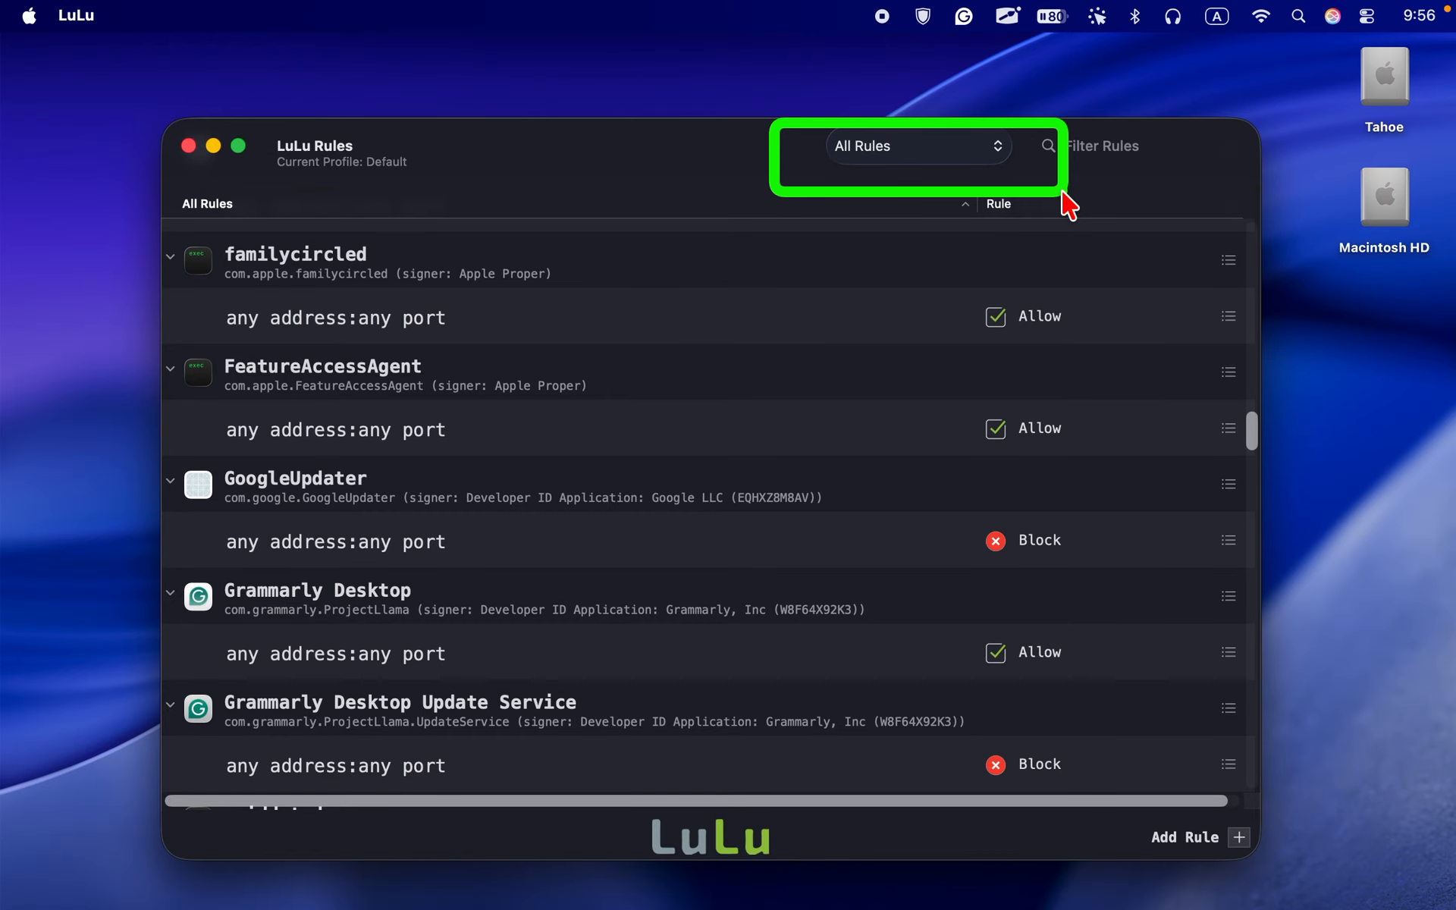
pyautogui.moveTo(940, 260); pyautogui.dragTo(1108, 808)
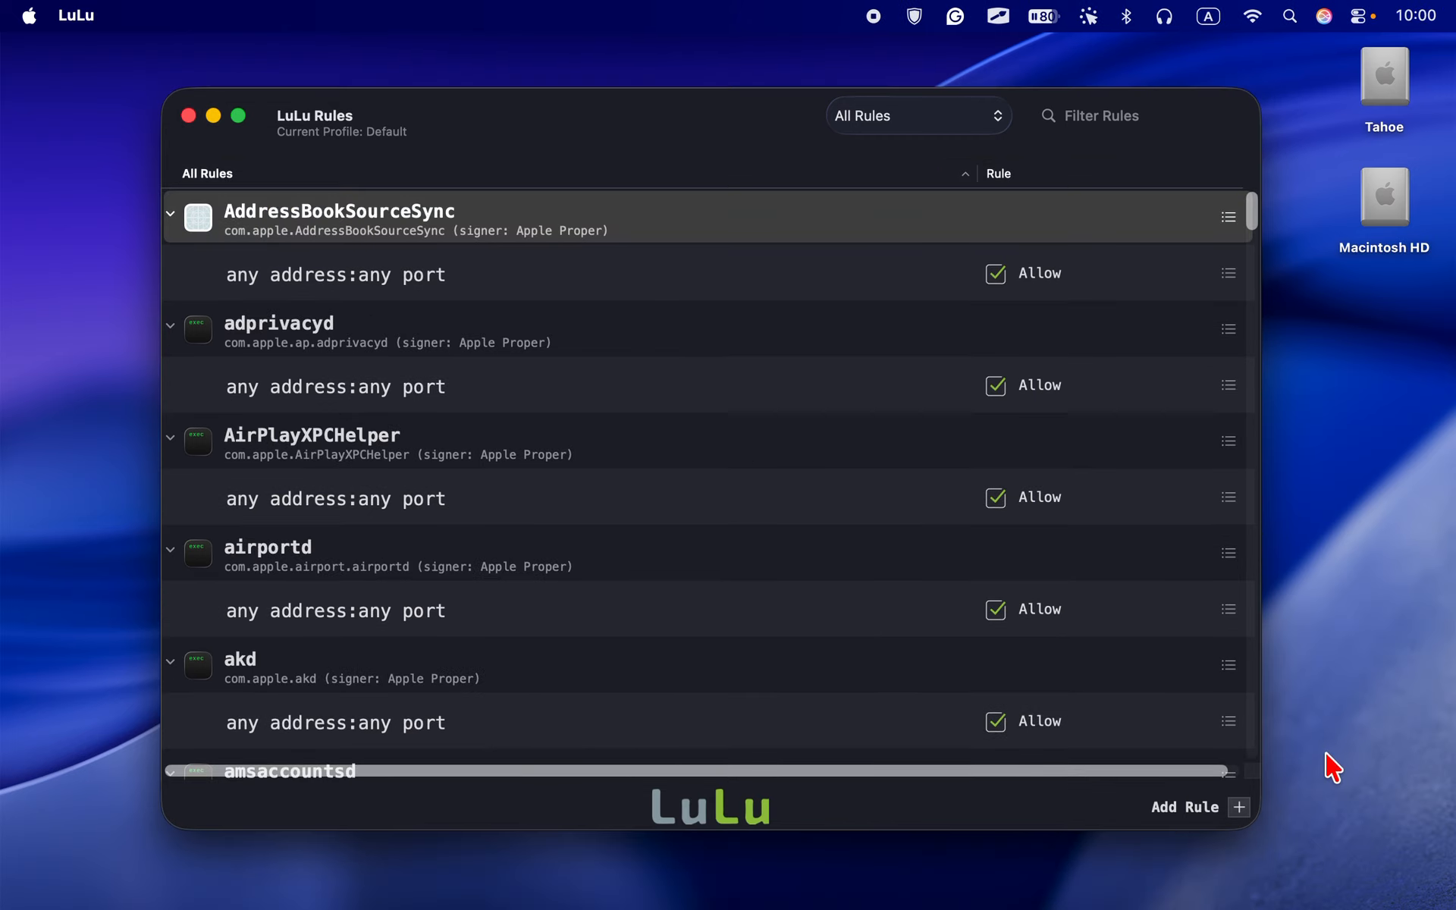
# Add a Block rule for /Applications/Amphetamine.app covering any address and port, and delete that rule again
pyautogui.click(1238, 807)
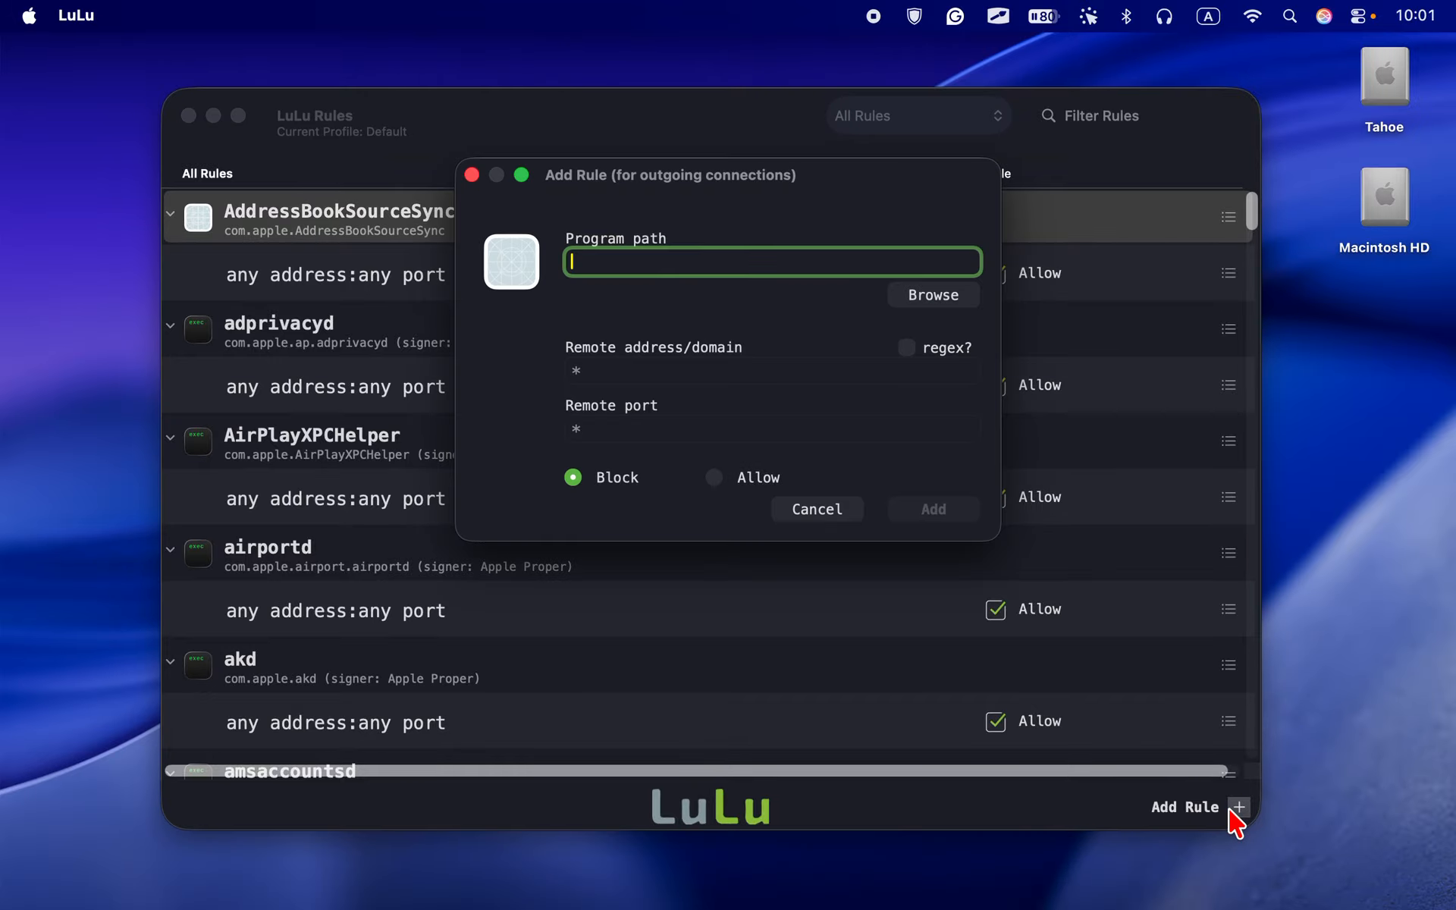
pyautogui.click(935, 298)
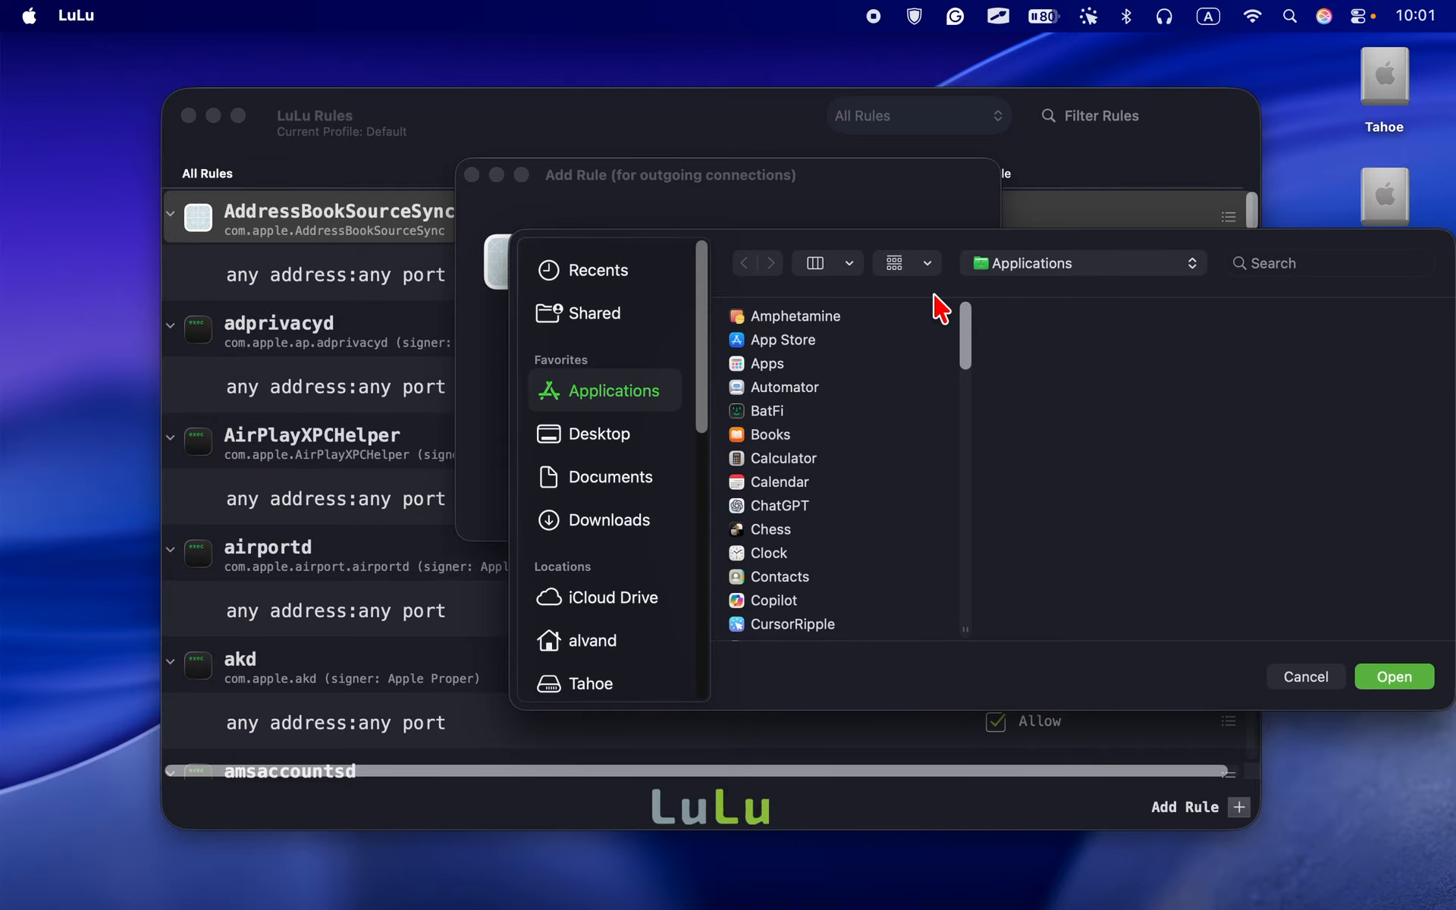
pyautogui.click(772, 317)
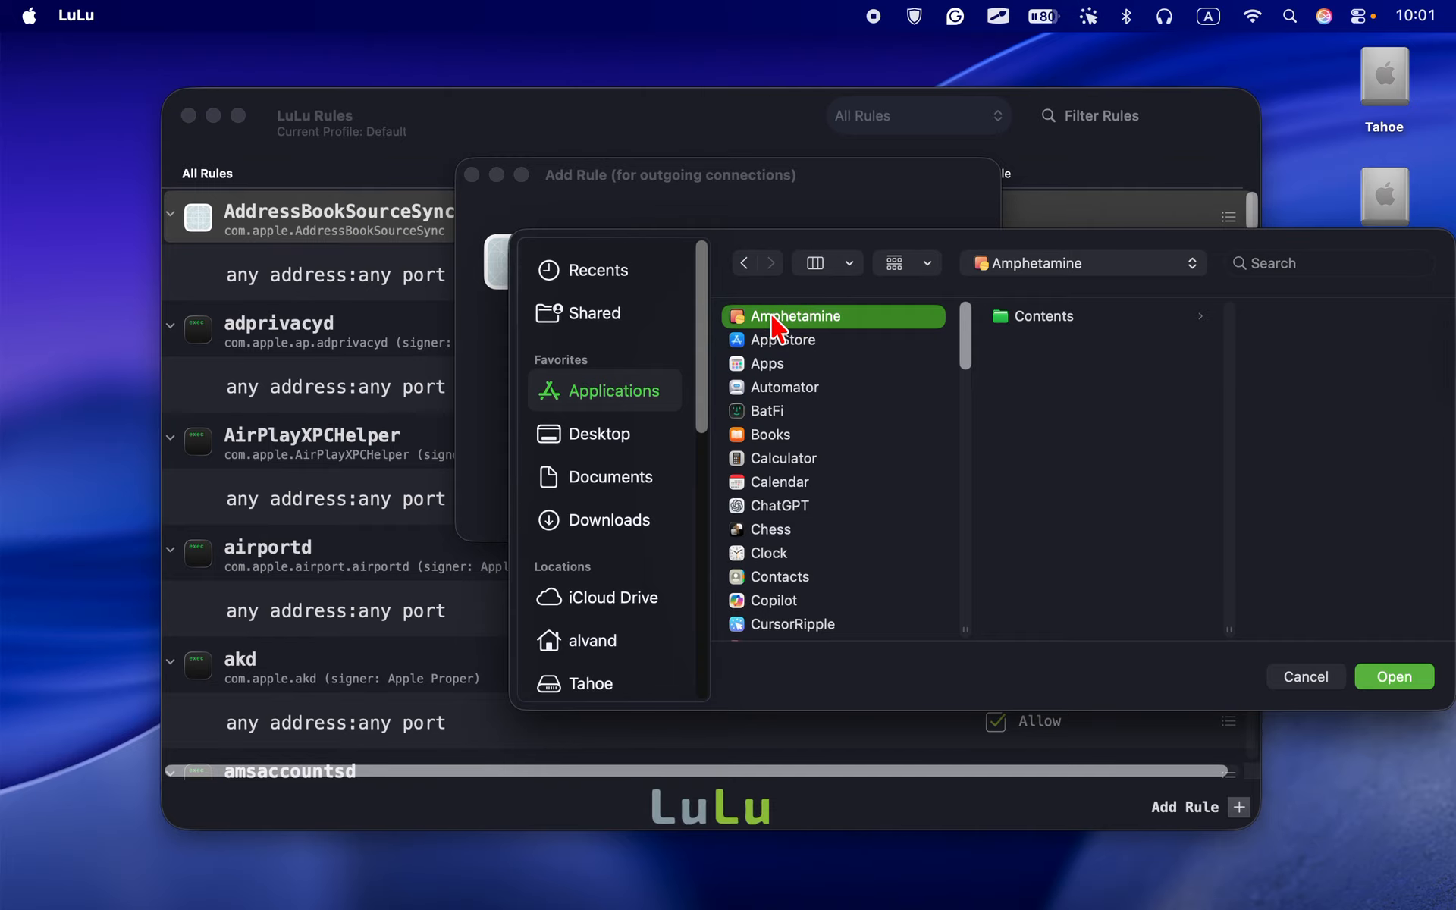
pyautogui.click(1403, 679)
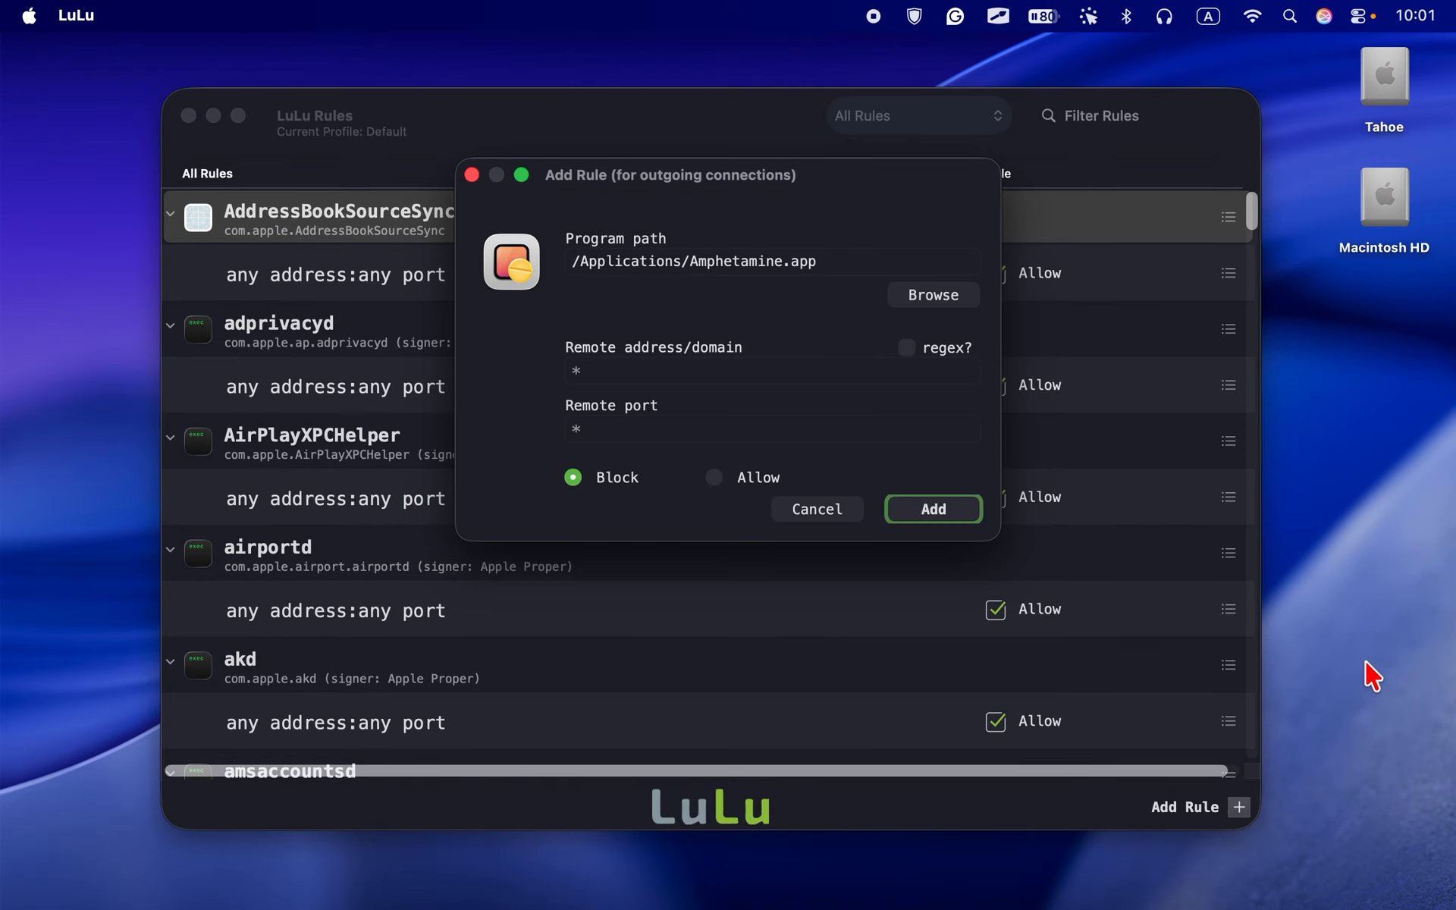
pyautogui.click(936, 512)
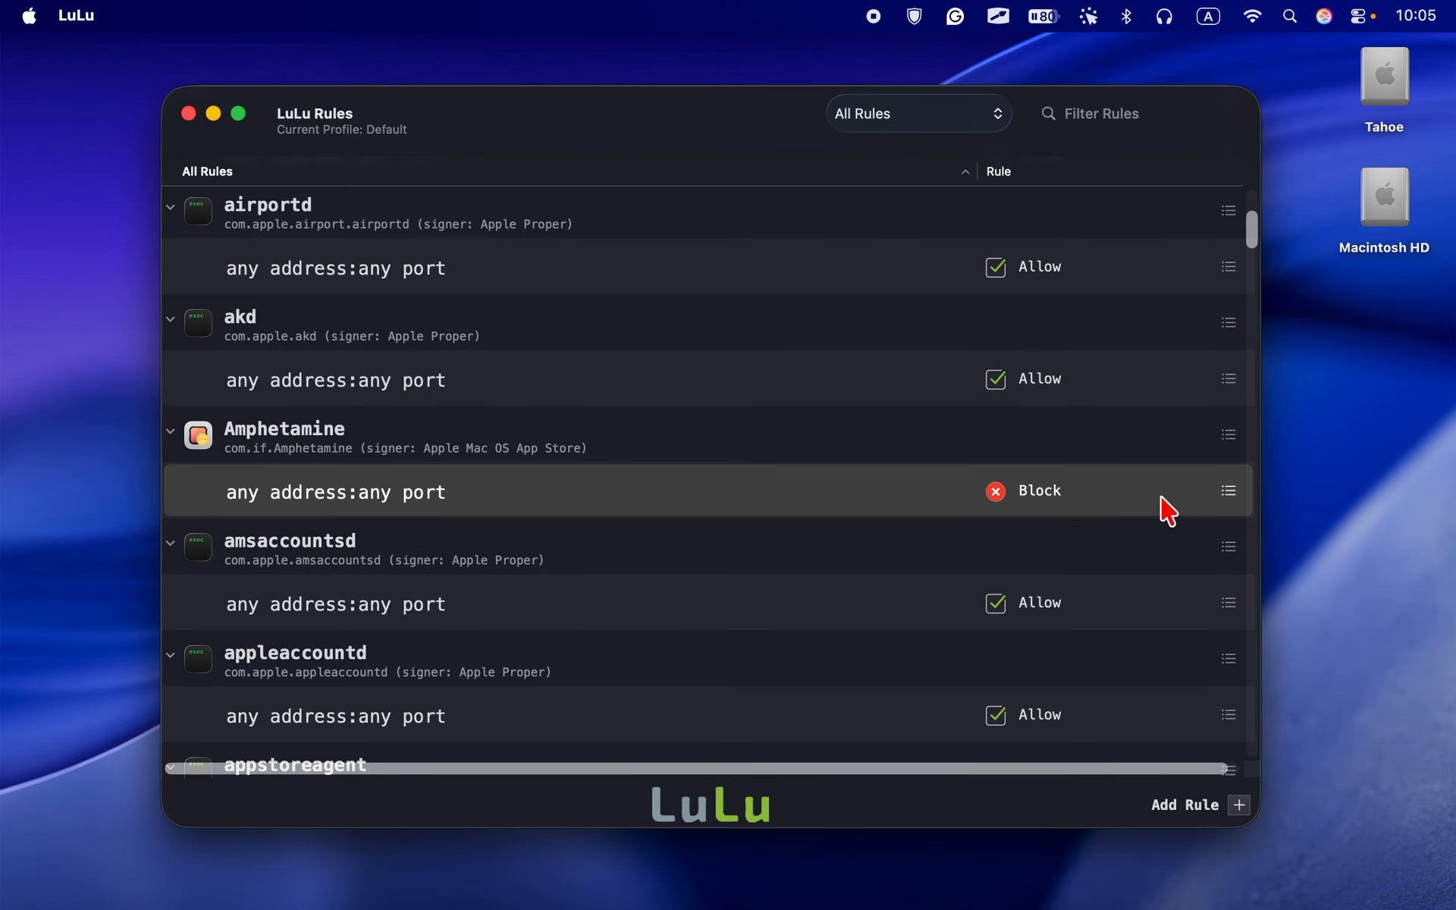
pyautogui.click(1228, 491)
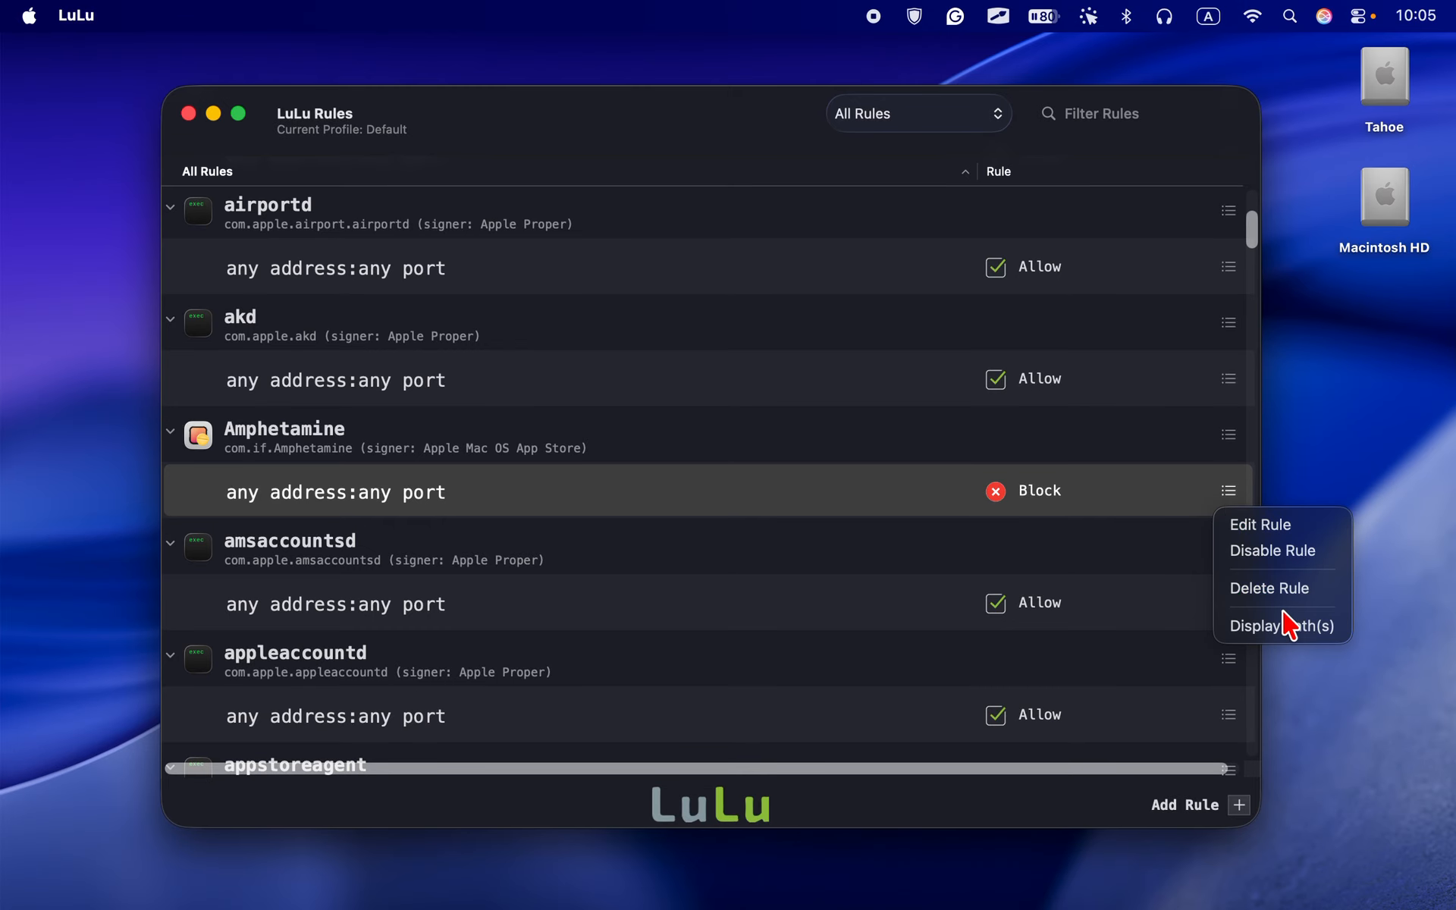
pyautogui.click(1324, 590)
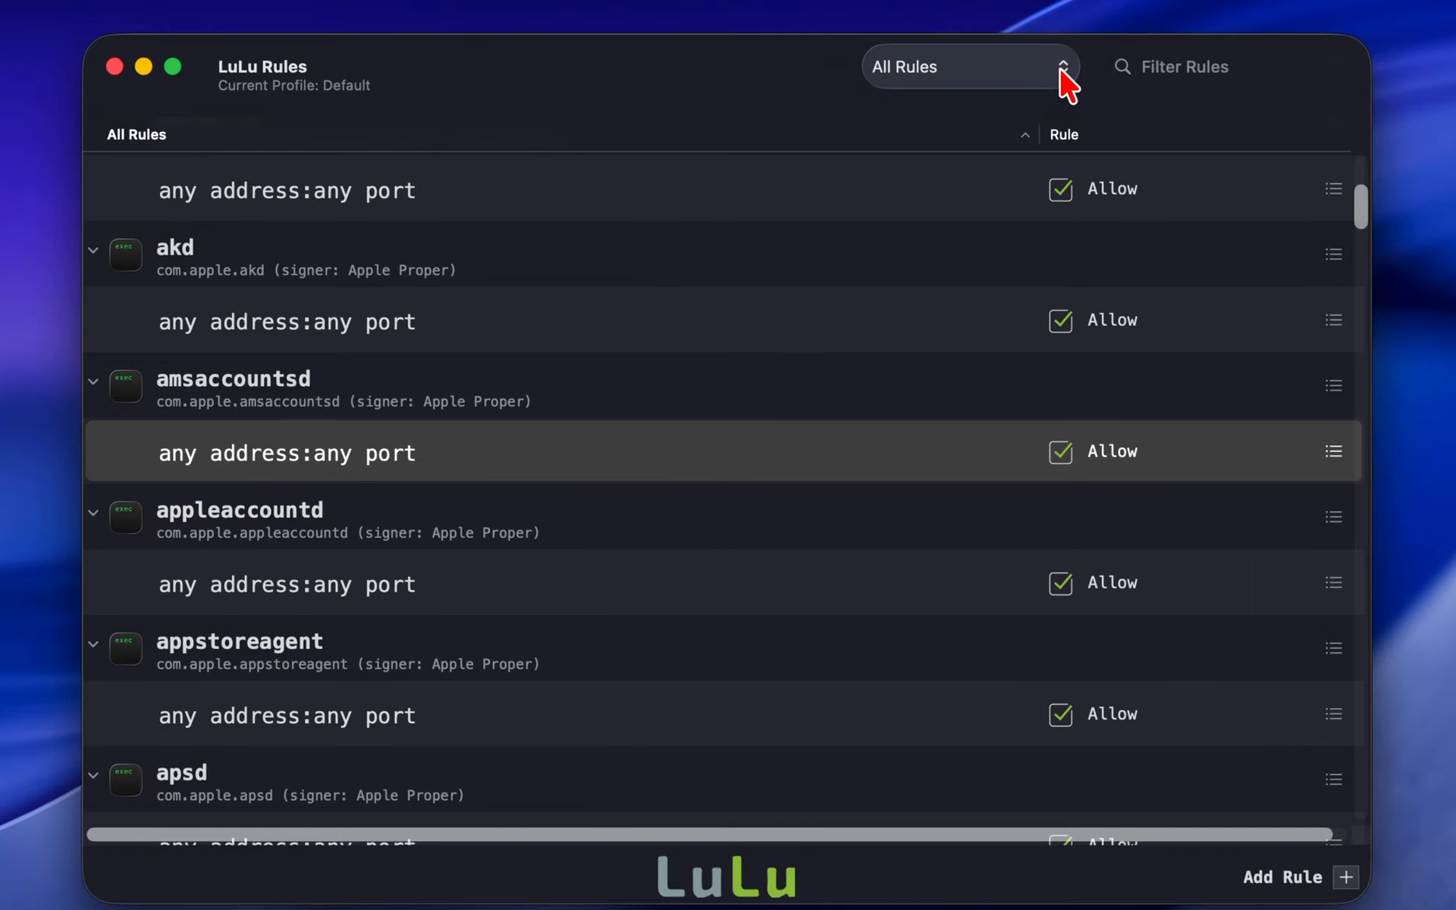
# Filter the rules list by Default Rules, Apple Rules, 3rd-party Rules and User-created Rules in turn, reviewing each category
pyautogui.click(1061, 71)
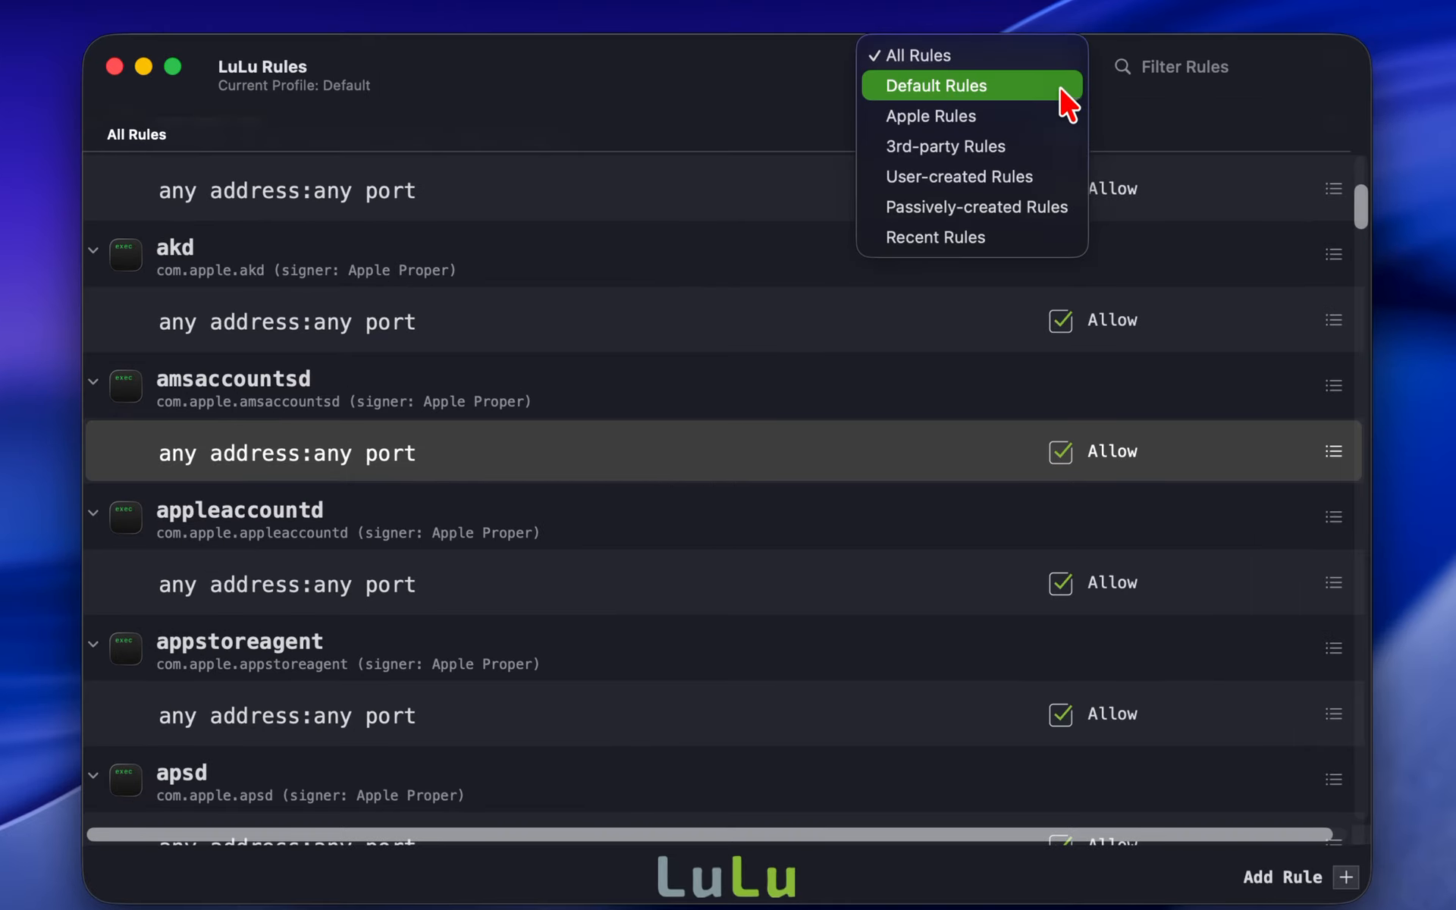
pyautogui.click(1061, 92)
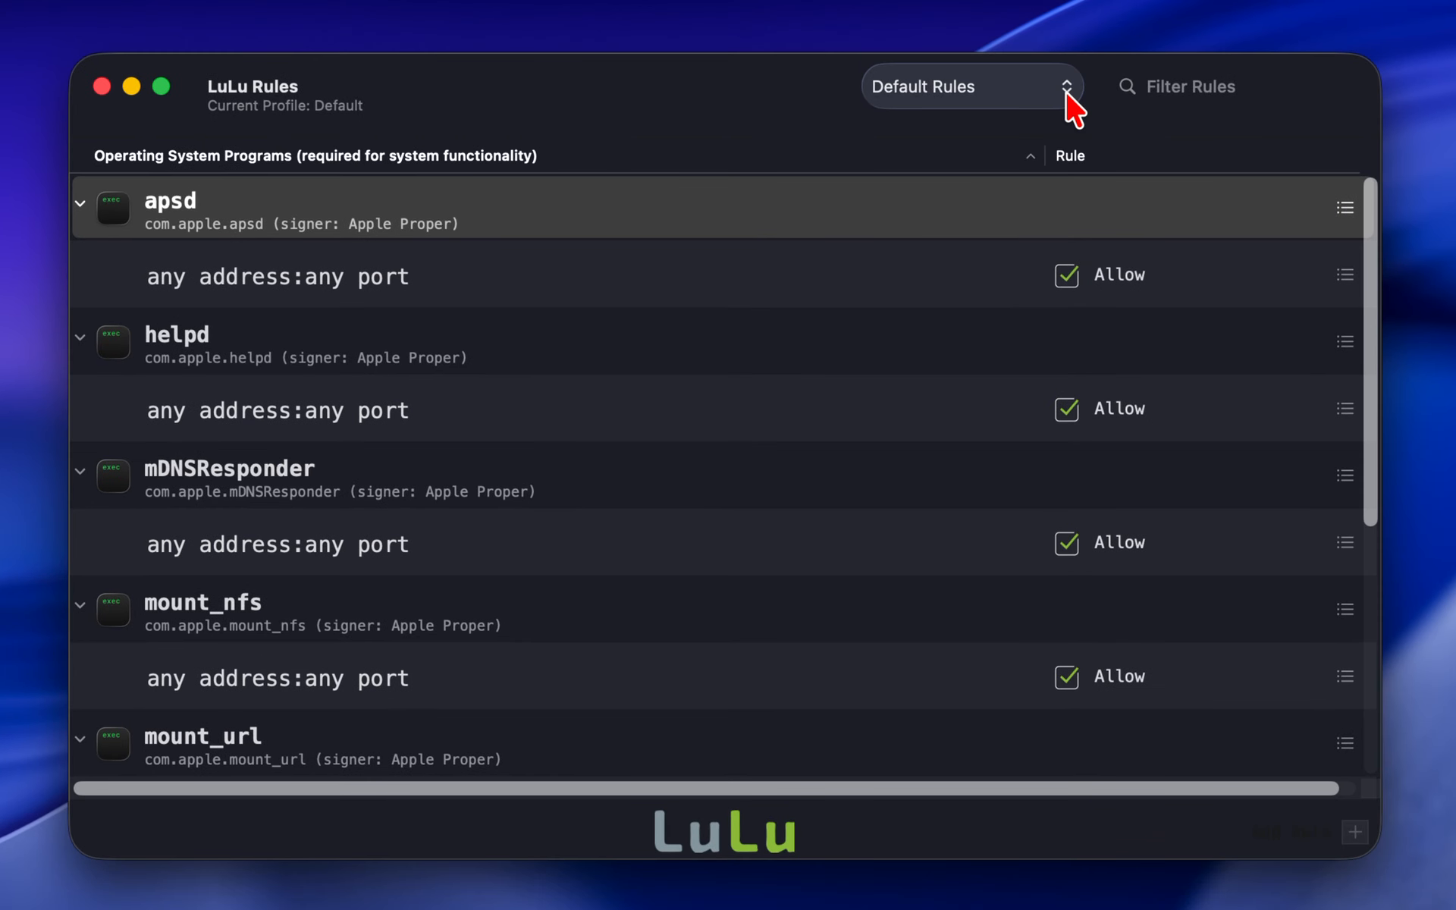
pyautogui.click(1071, 106)
pyautogui.click(1068, 112)
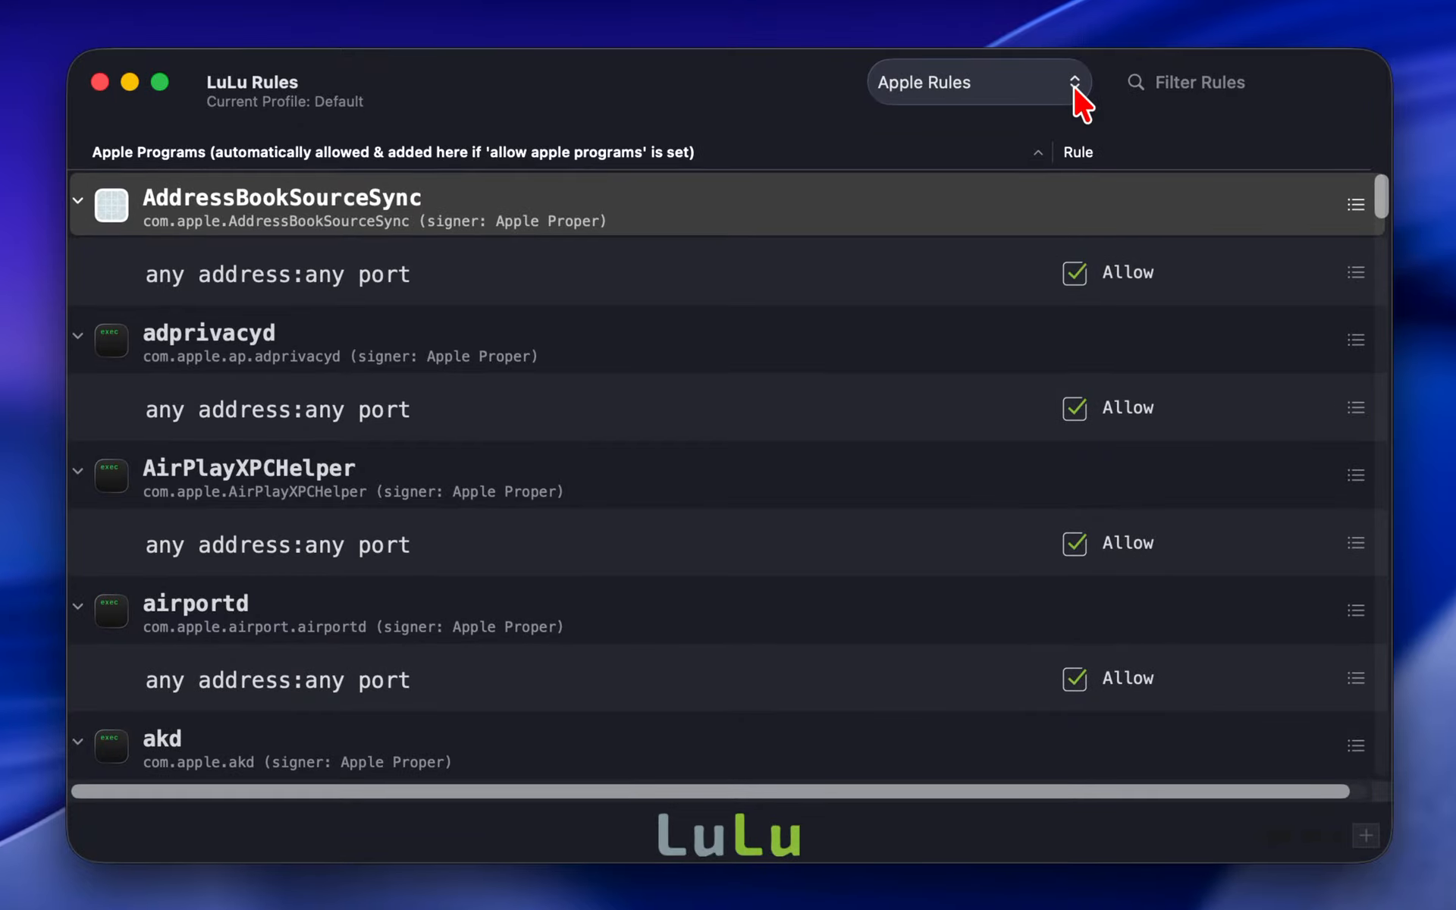
pyautogui.click(1075, 85)
pyautogui.click(1072, 95)
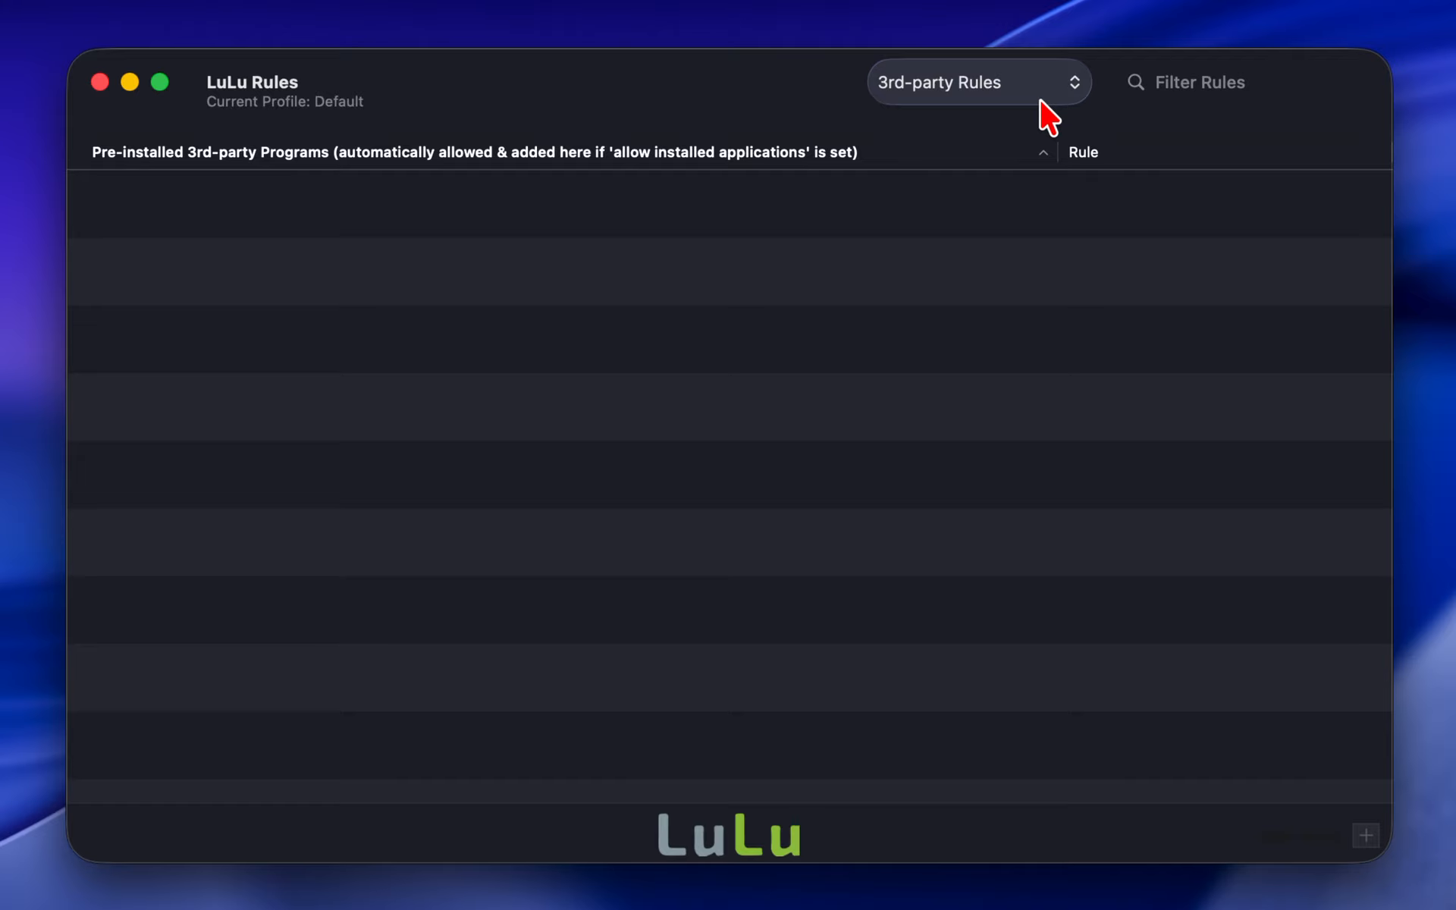
pyautogui.click(1041, 99)
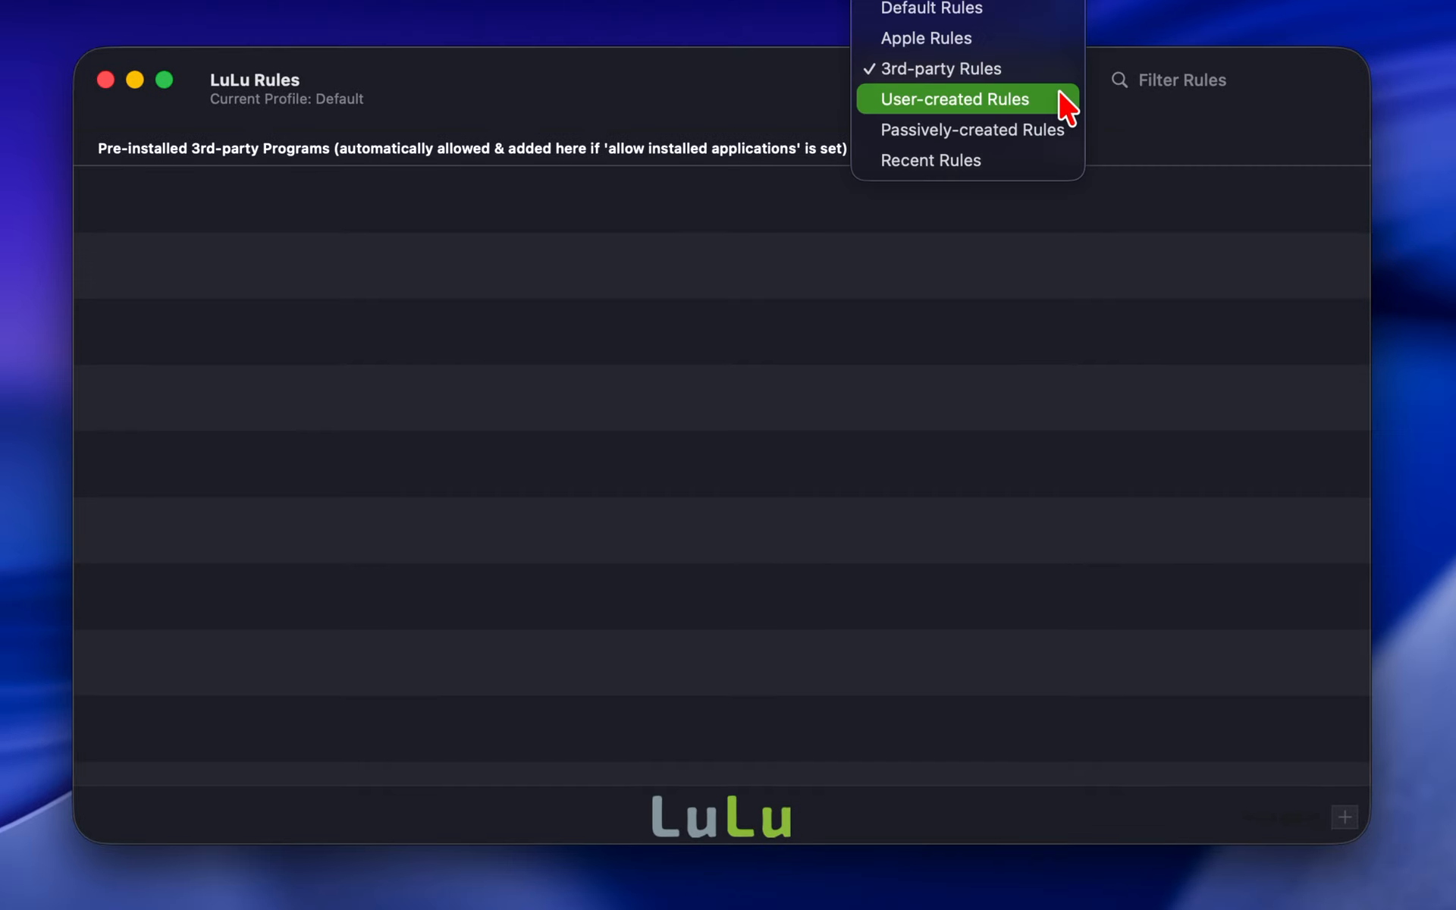
pyautogui.click(1060, 94)
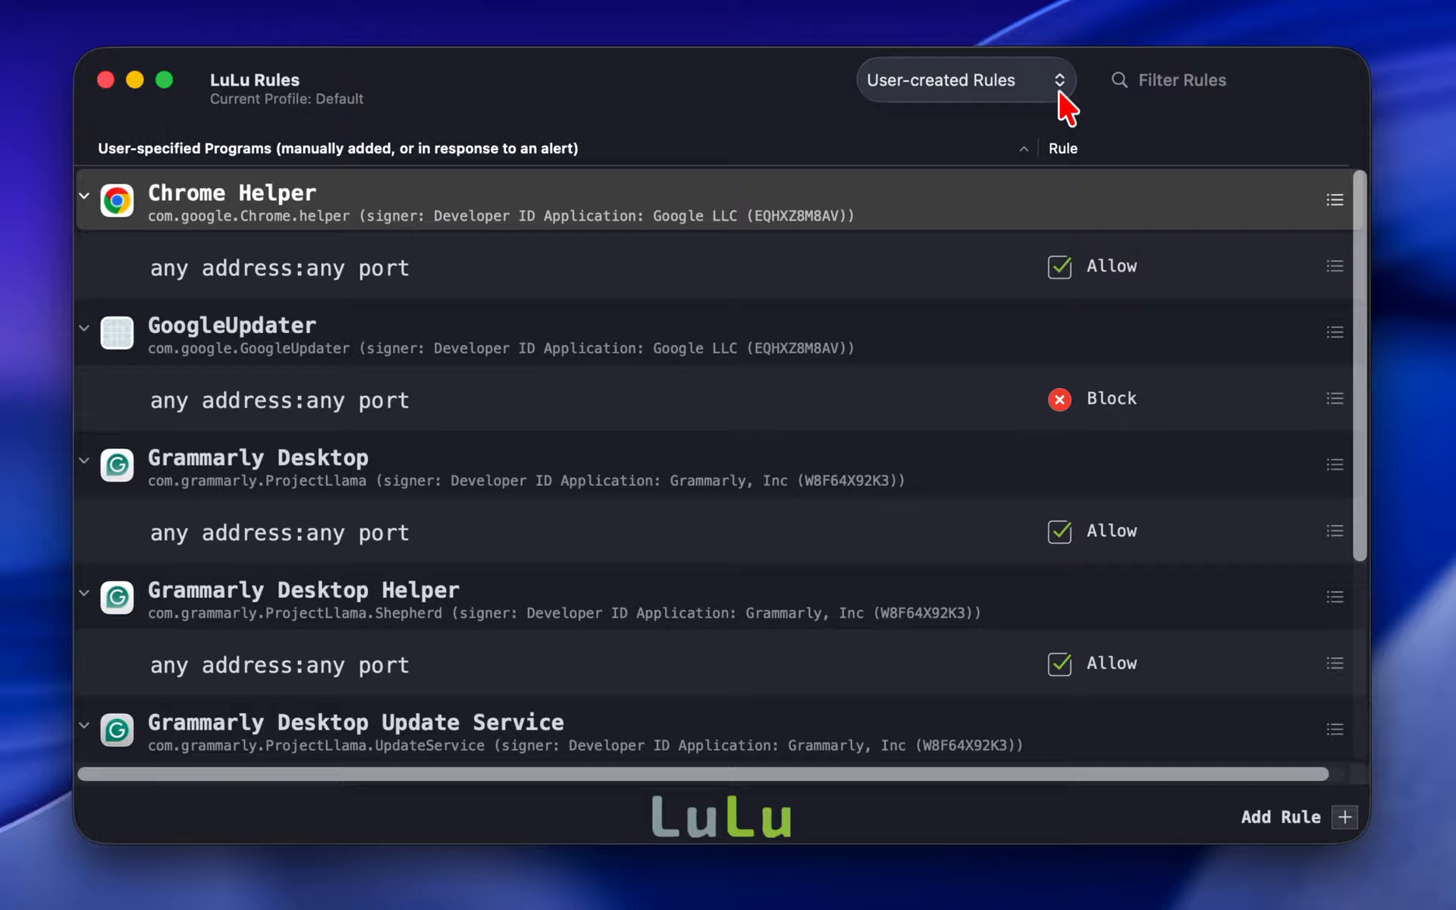
# Filter the rules list by Passively-created Rules and by Recent Rules, reviewing each category
pyautogui.click(1060, 89)
pyautogui.click(1077, 118)
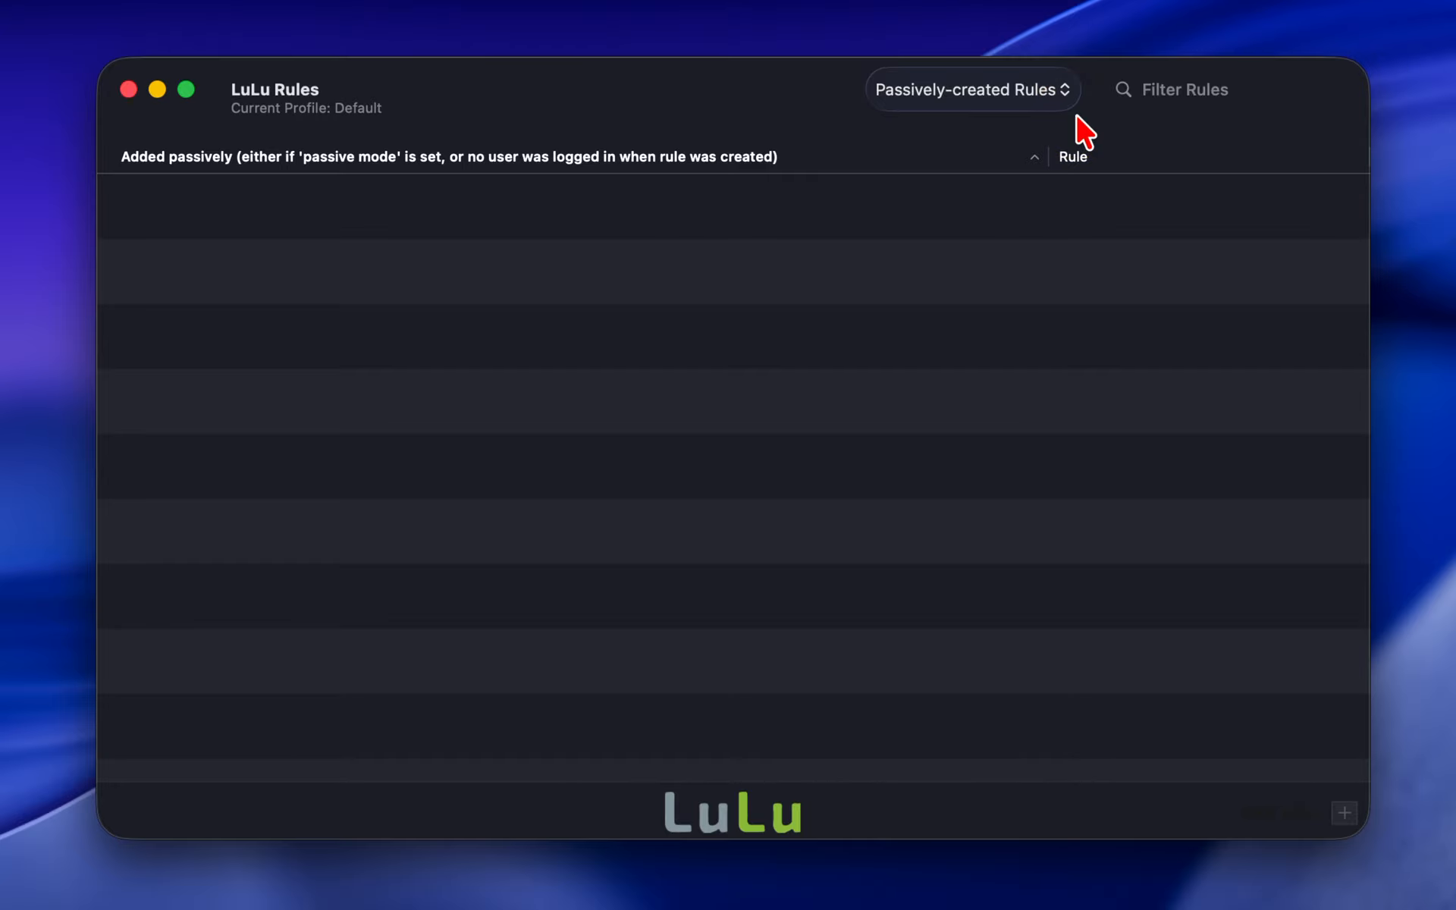
pyautogui.click(1069, 100)
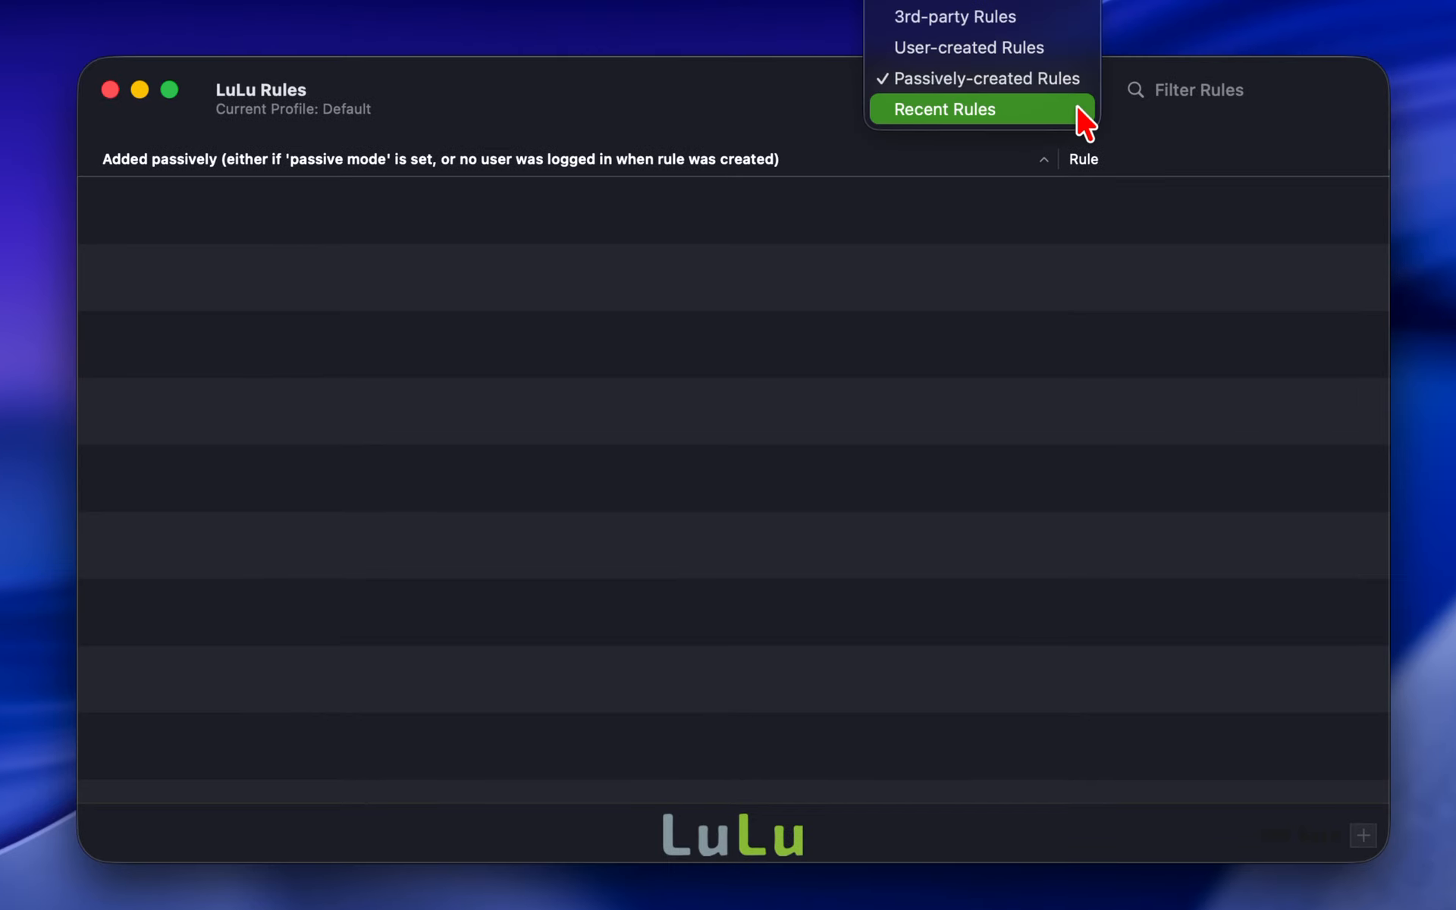
pyautogui.click(1078, 108)
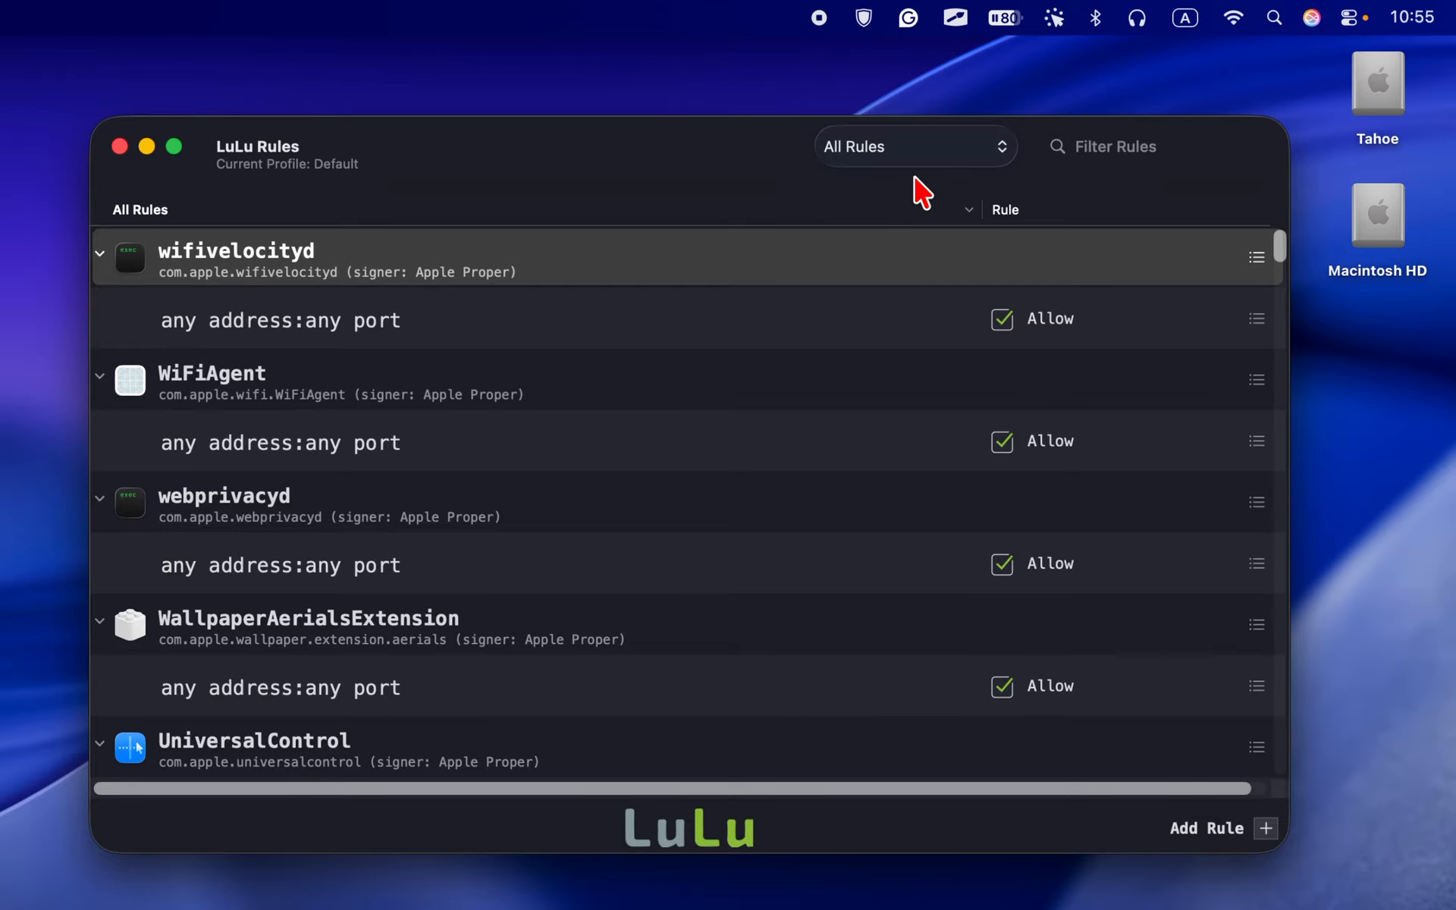
# Export the firewall rules to the Desktop as a file named rules
pyautogui.click(863, 18)
pyautogui.moveTo(885, 168)
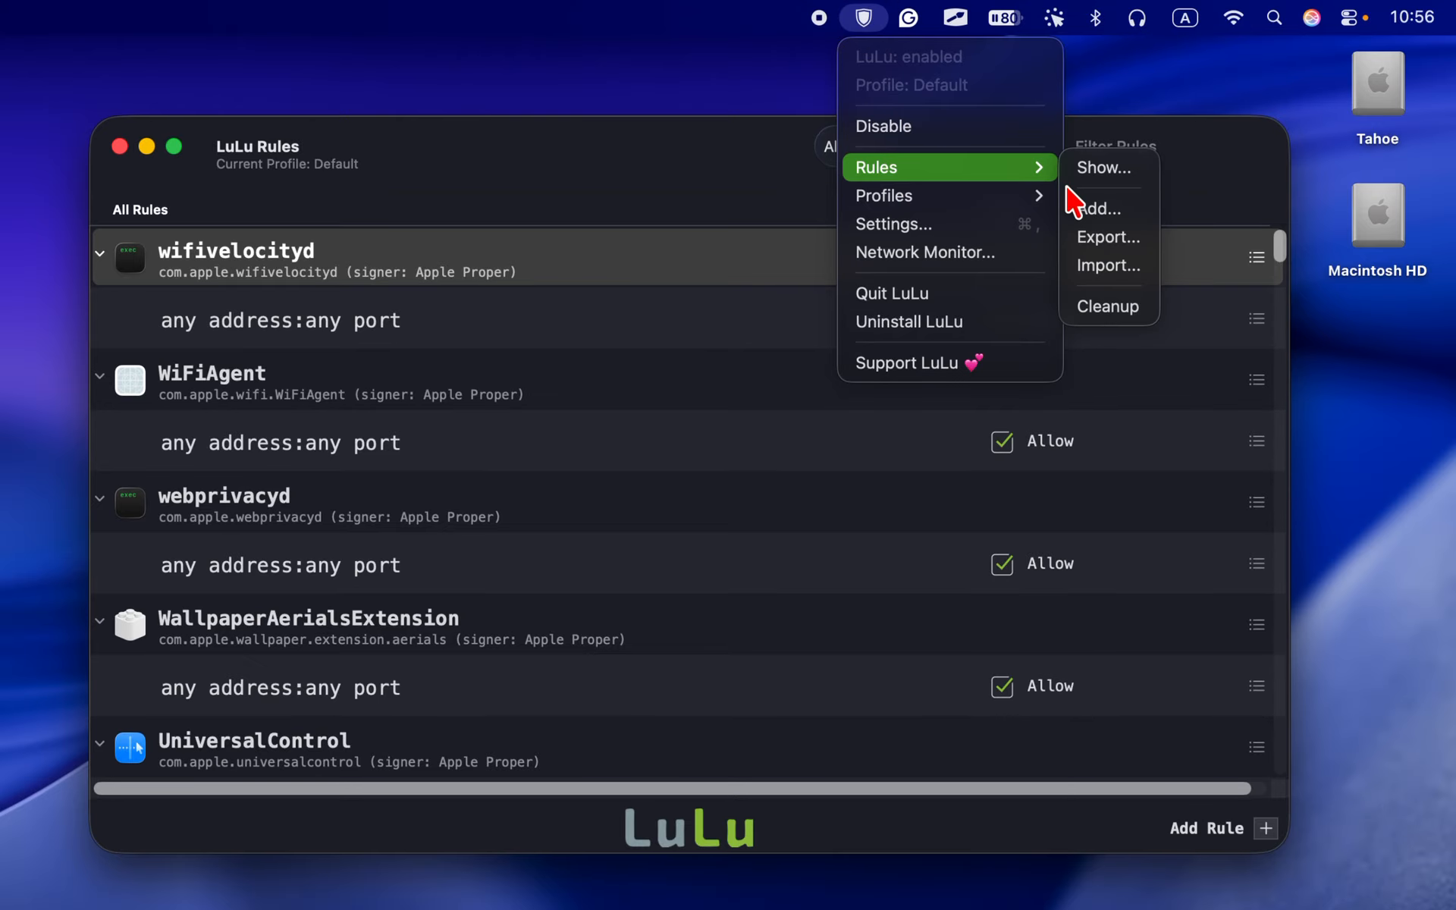
pyautogui.click(1100, 235)
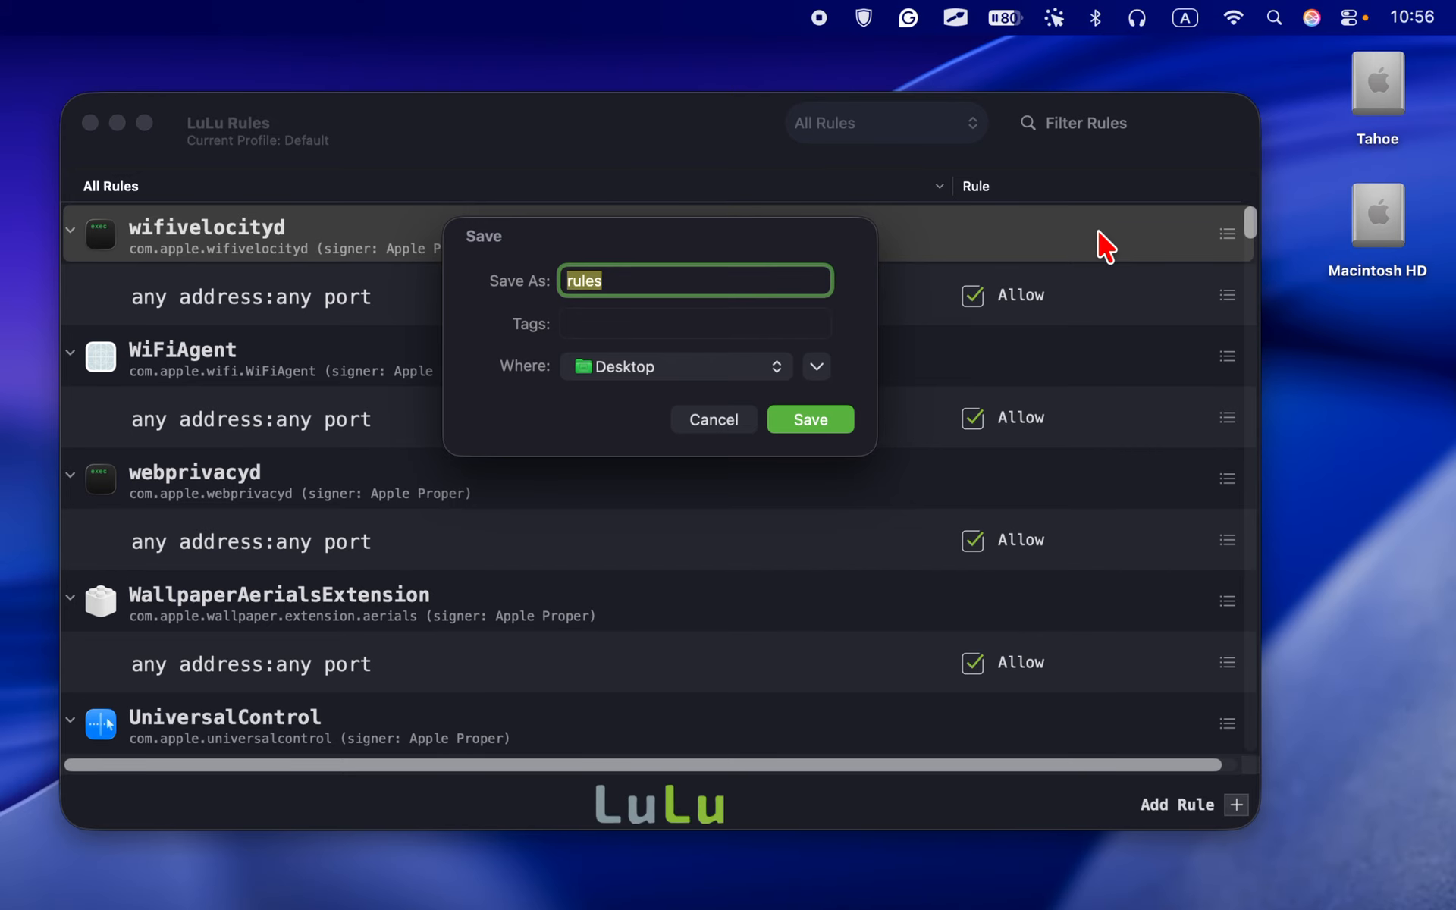
pyautogui.click(808, 426)
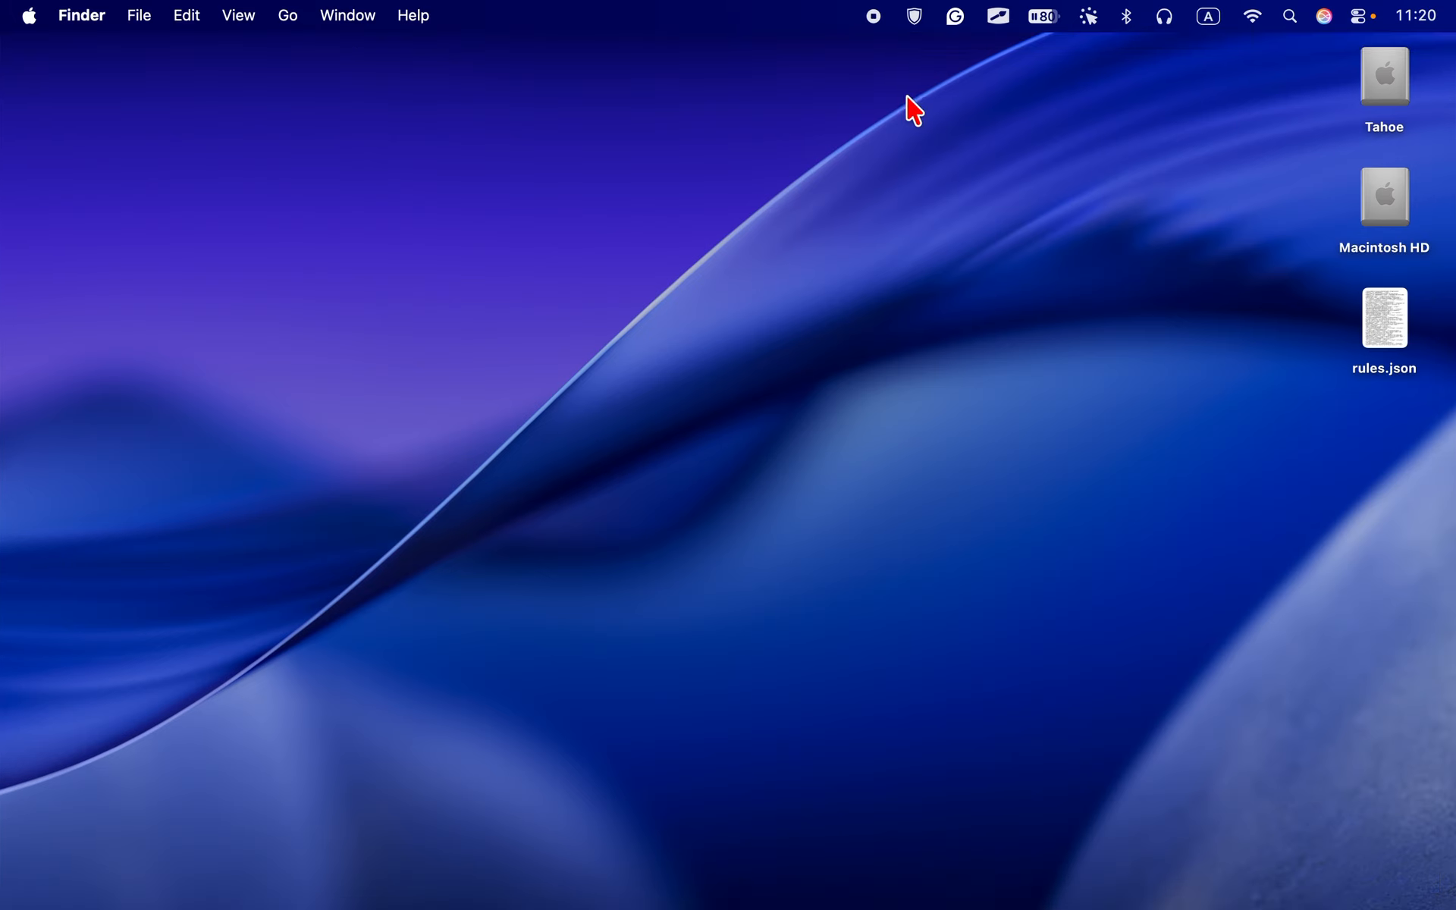
# Import the firewall rules from the rules.json file on the Desktop
pyautogui.click(915, 16)
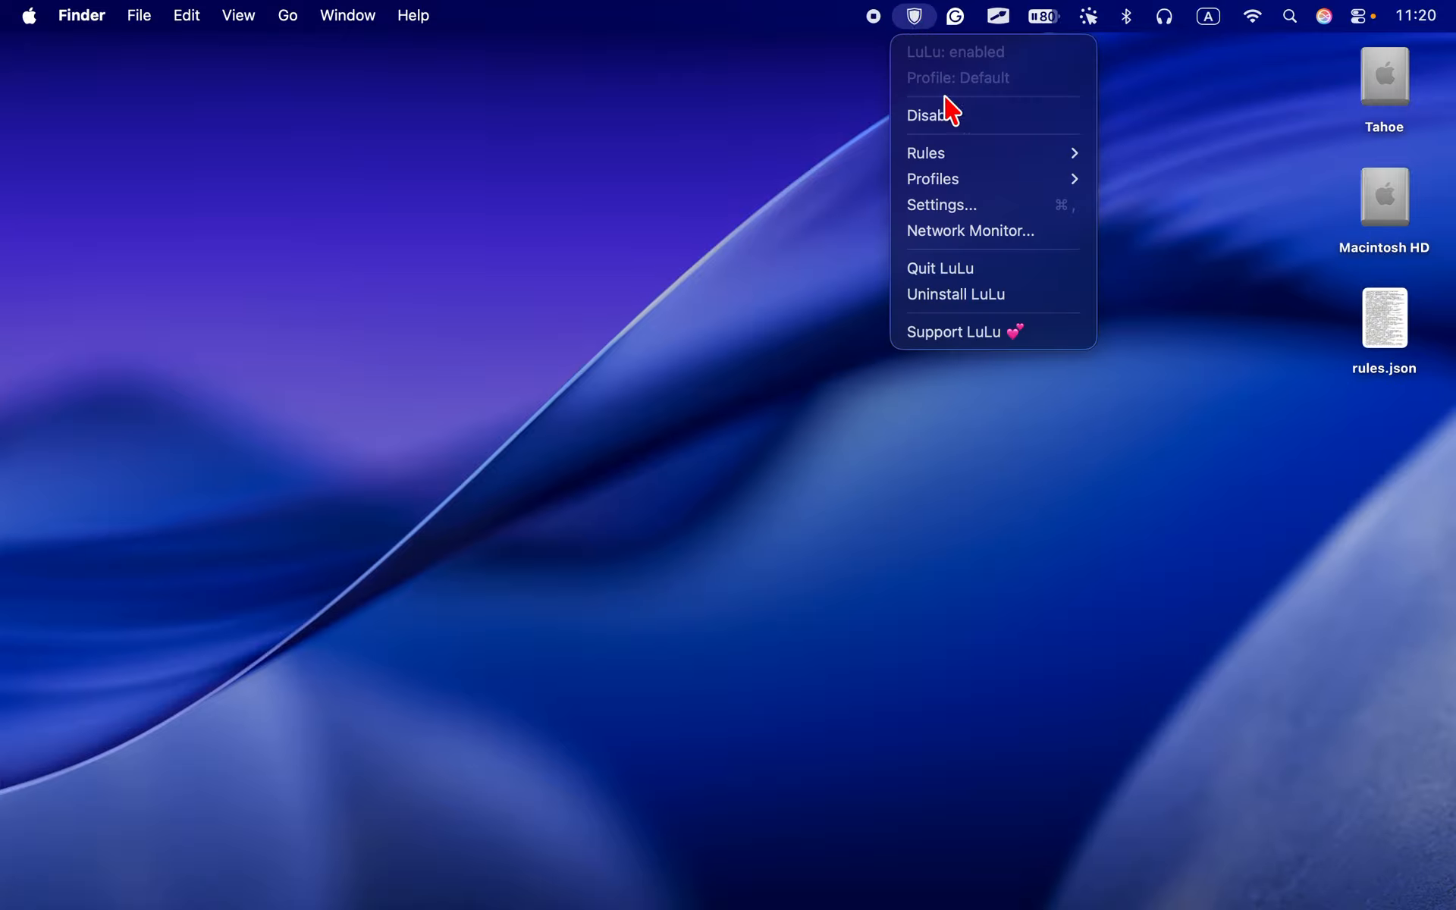
pyautogui.moveTo(957, 156)
pyautogui.click(1131, 244)
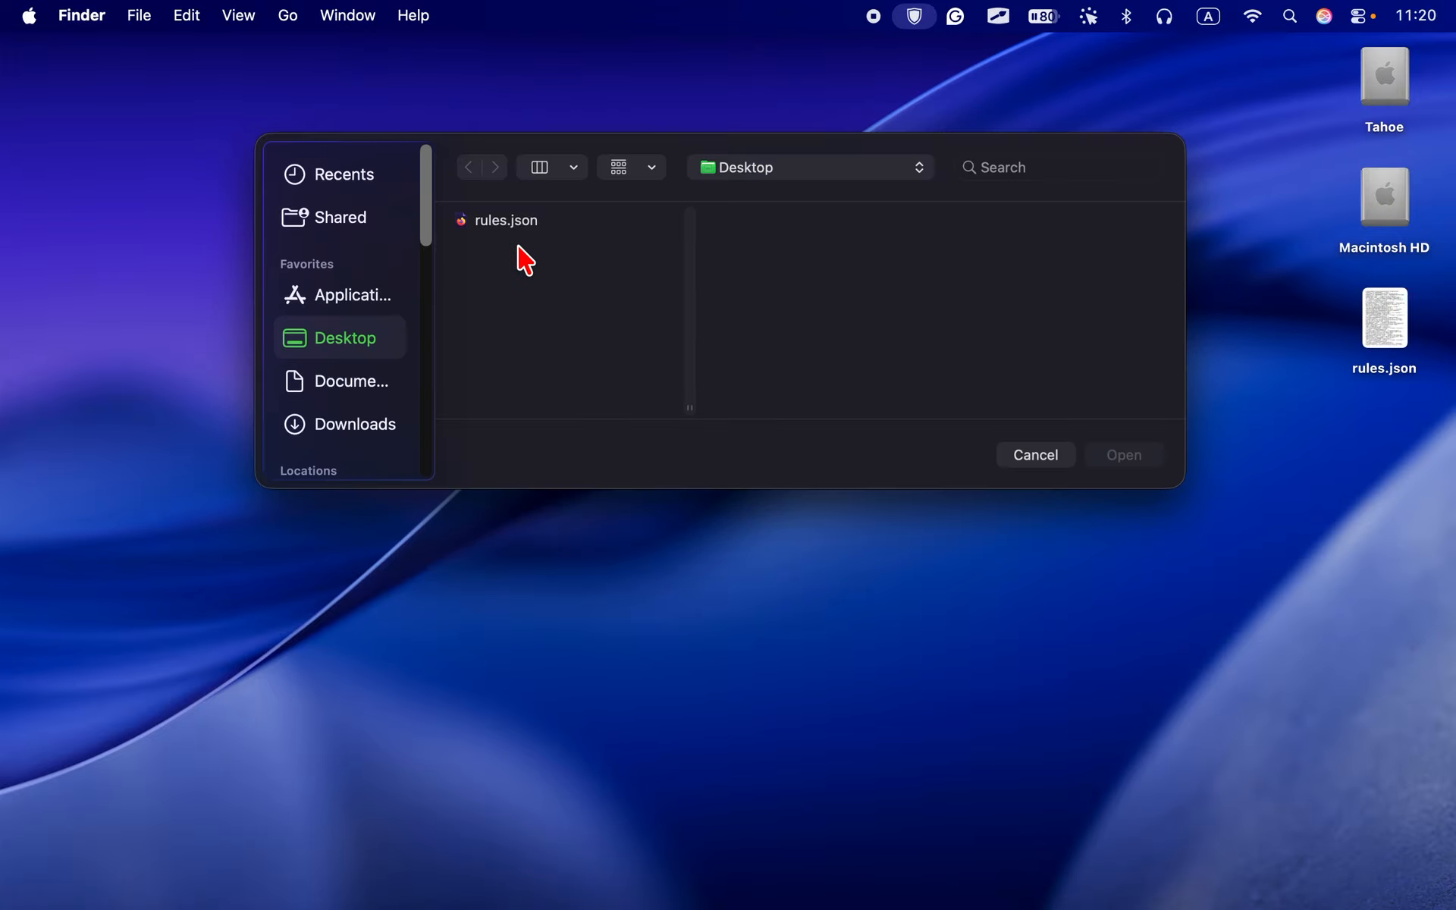
pyautogui.click(515, 220)
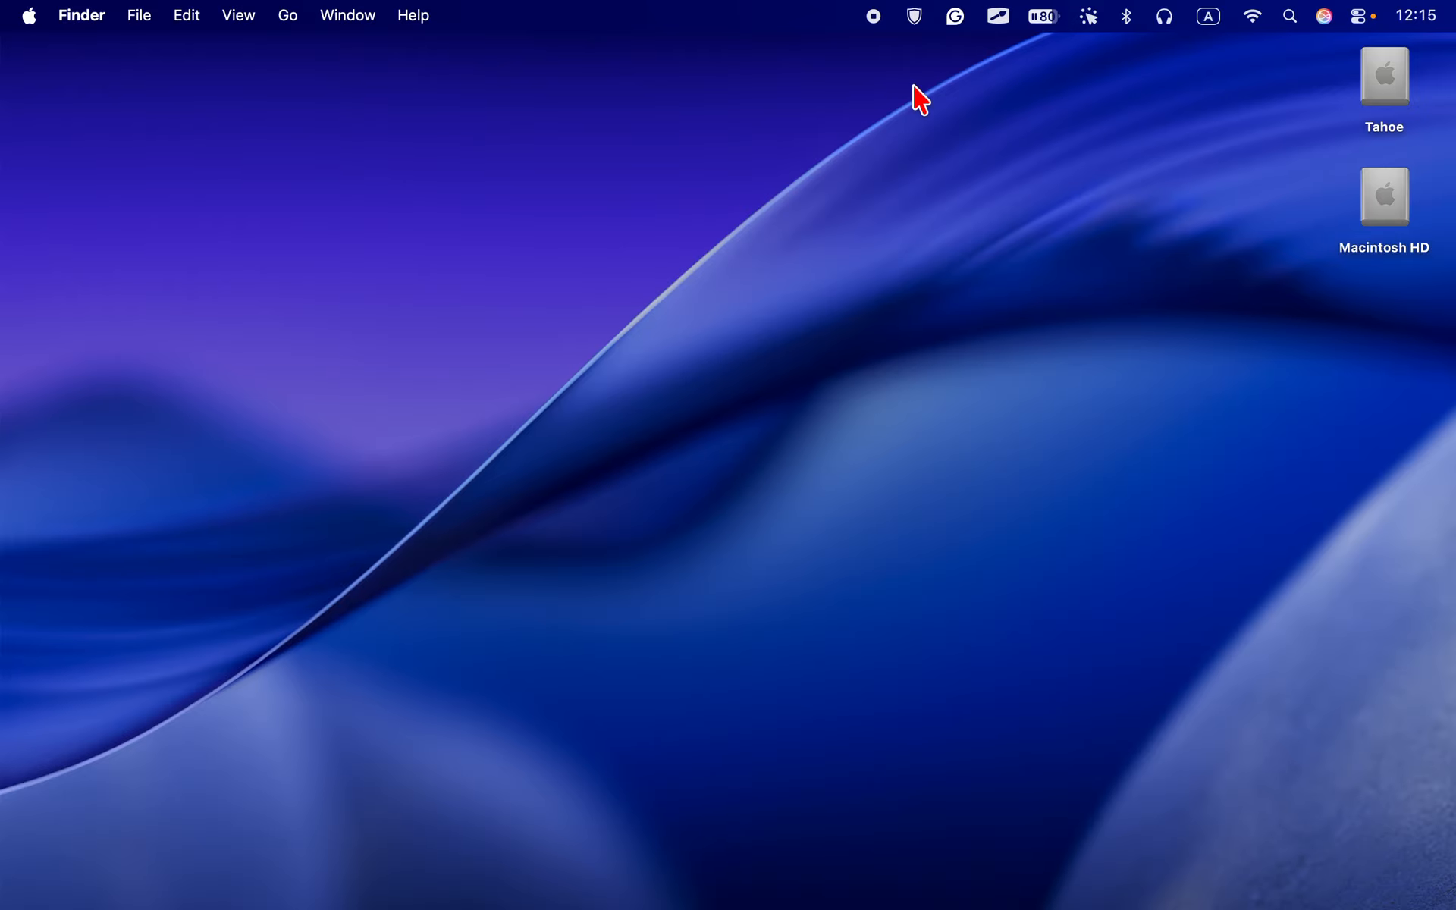
# Open LuLu's Network Monitor and collapse the connections so only the processes are listed
pyautogui.click(915, 18)
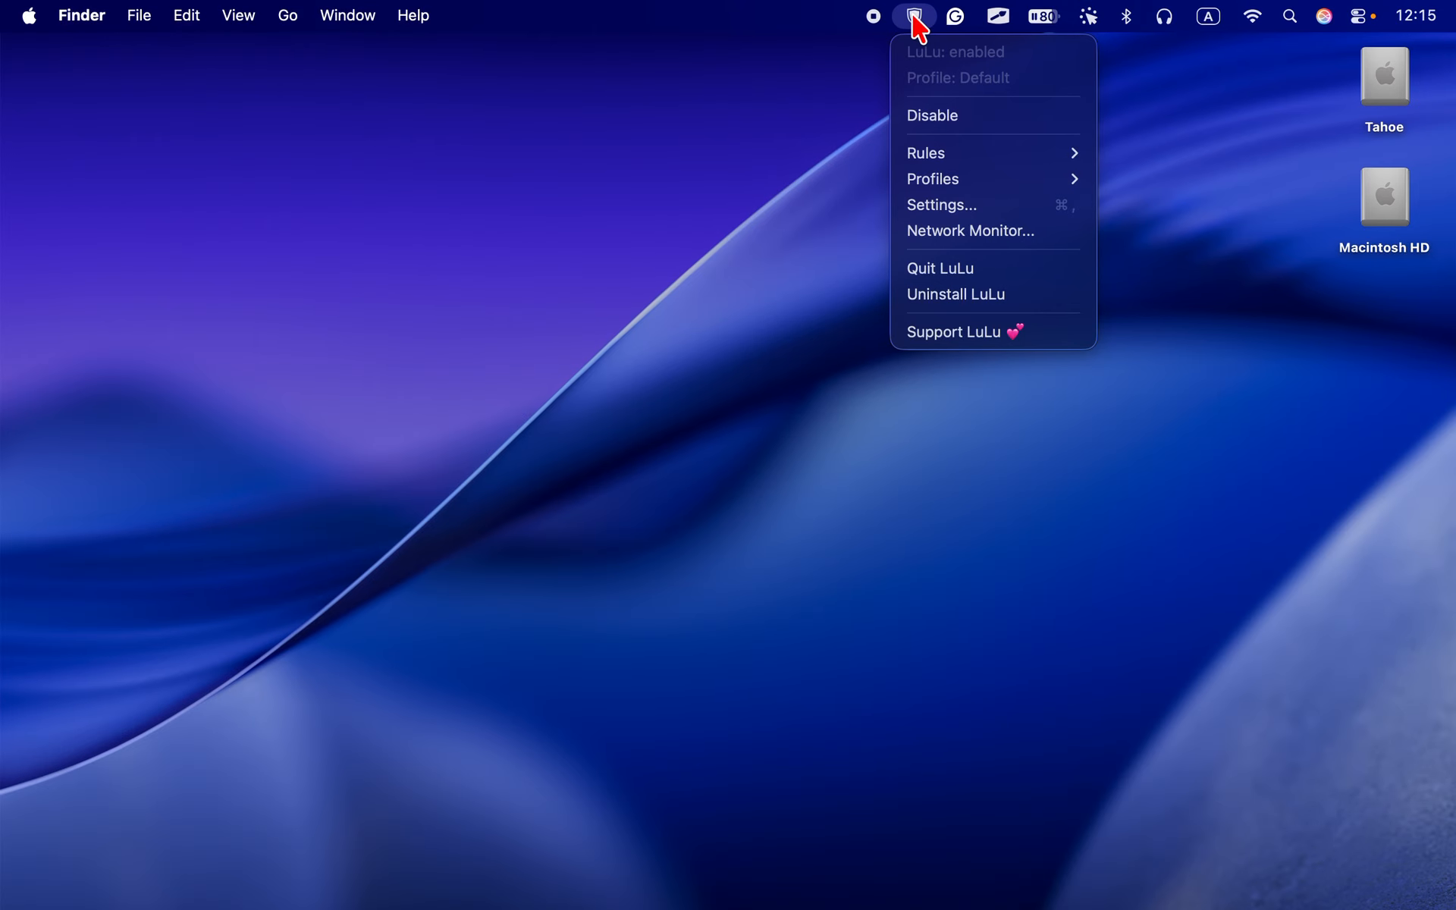
pyautogui.click(968, 231)
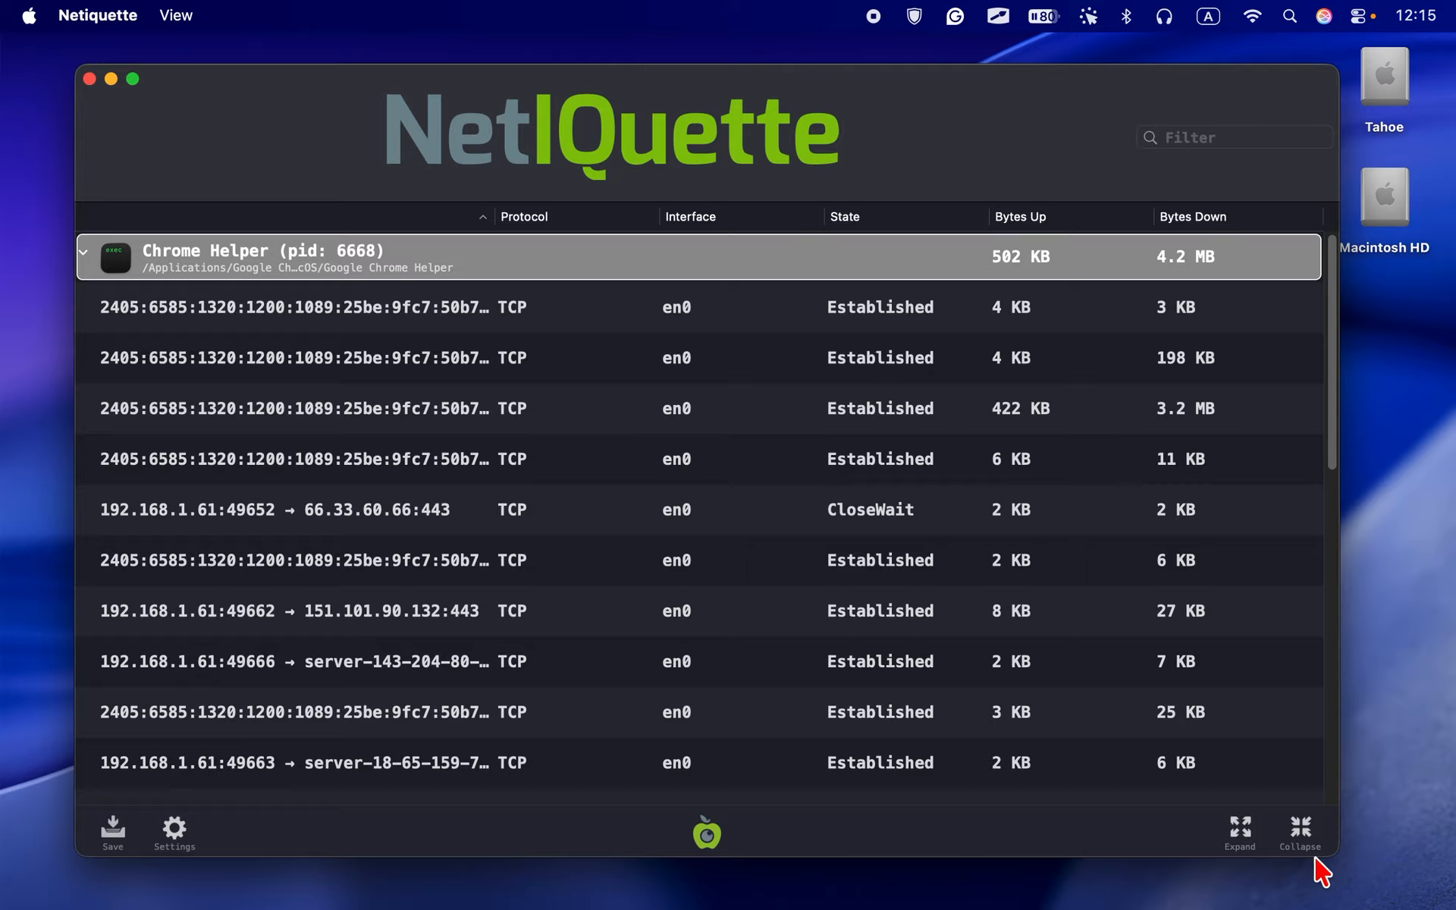
pyautogui.click(1300, 834)
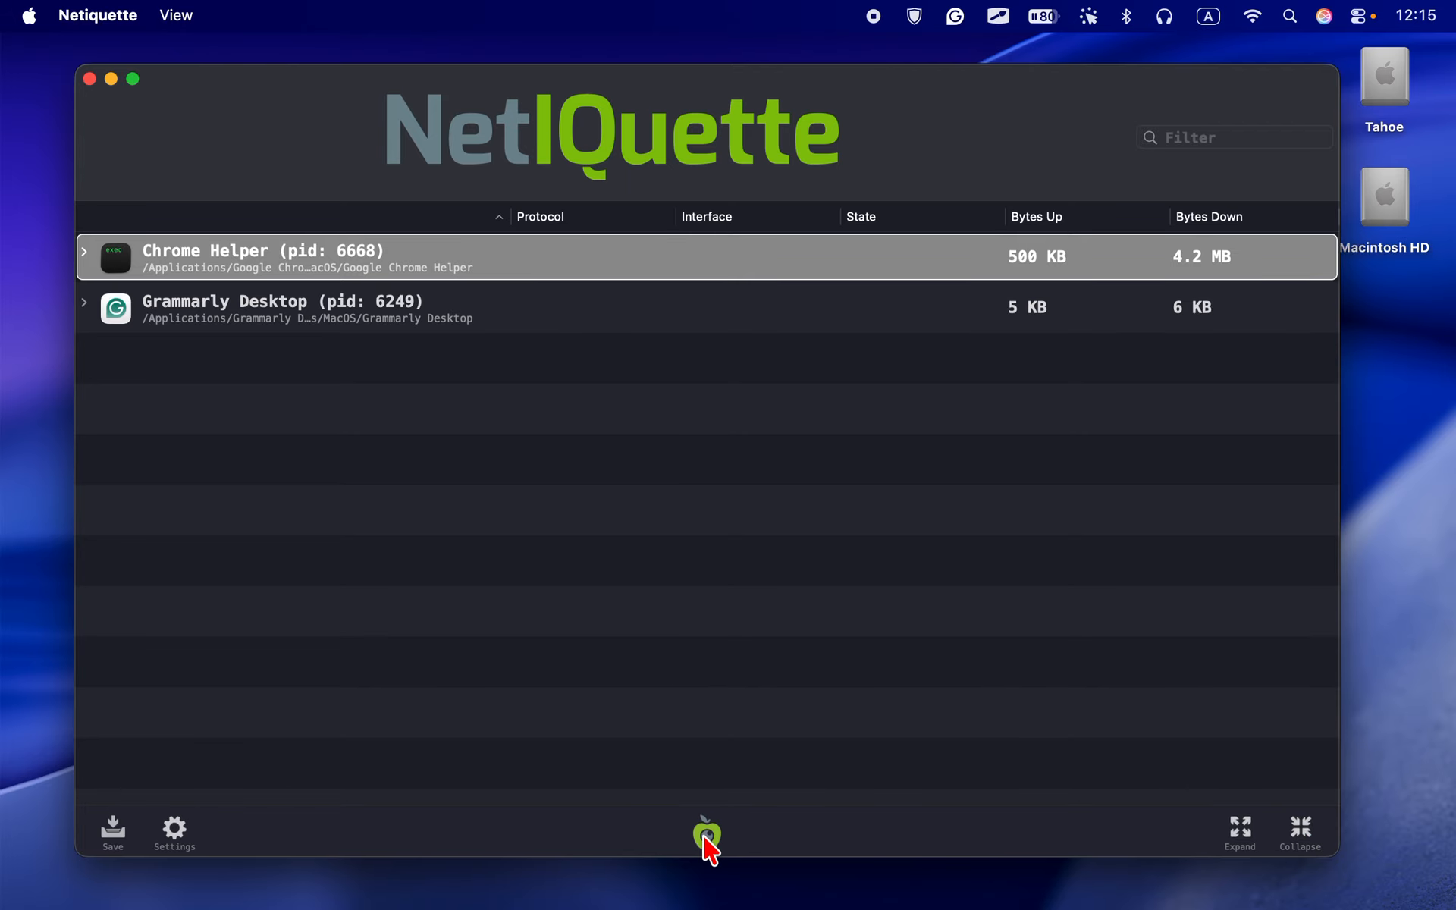
pyautogui.click(705, 836)
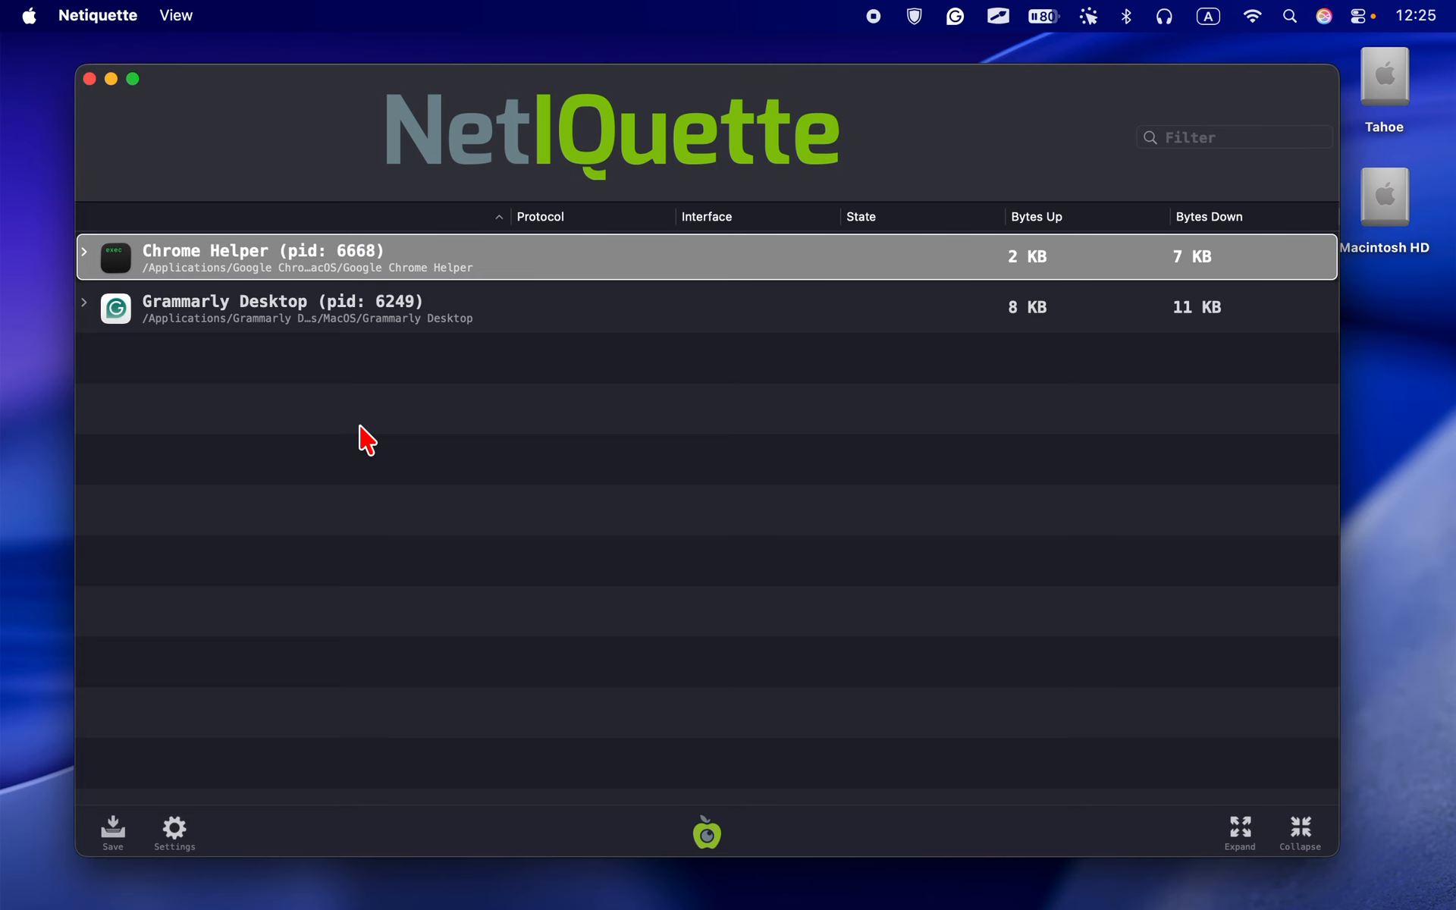
# Save the monitored connections to the Desktop as netiquette, close the Finder window, and open the monitor's settings
pyautogui.click(111, 832)
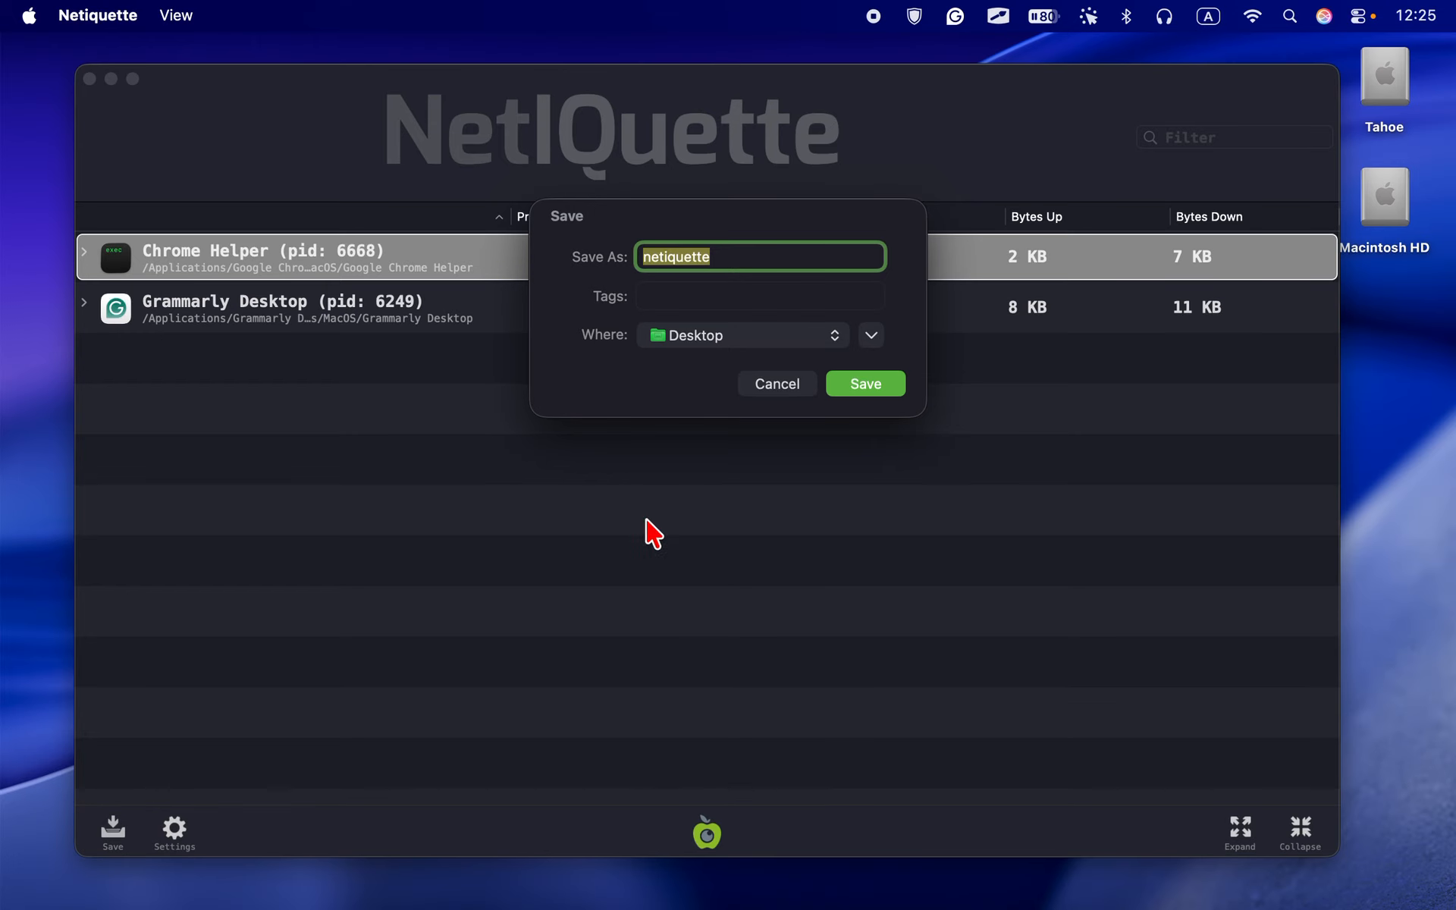
pyautogui.click(860, 391)
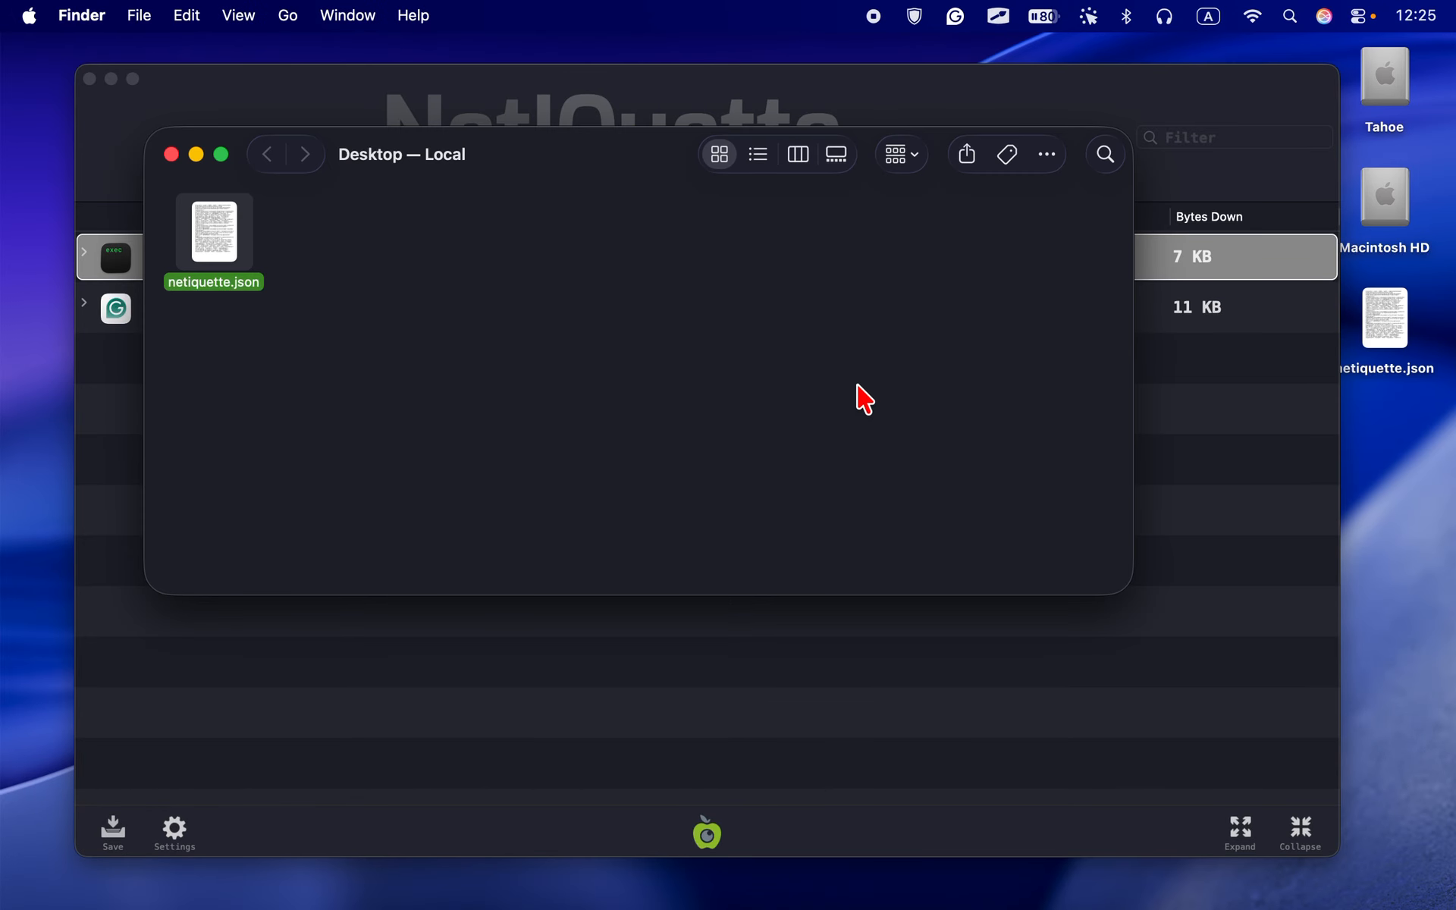
pyautogui.click(173, 155)
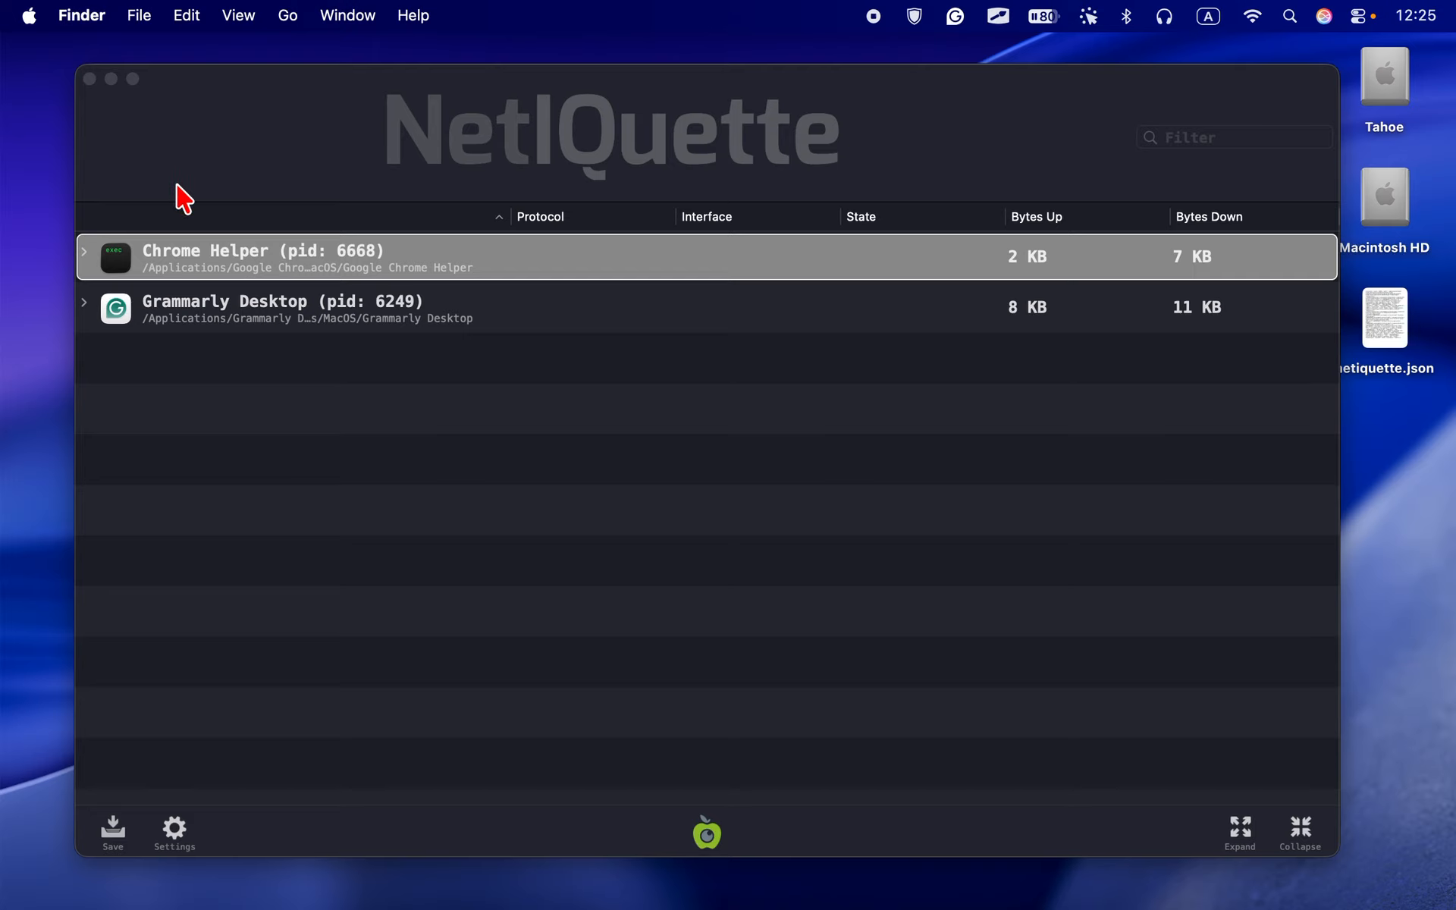
pyautogui.click(175, 831)
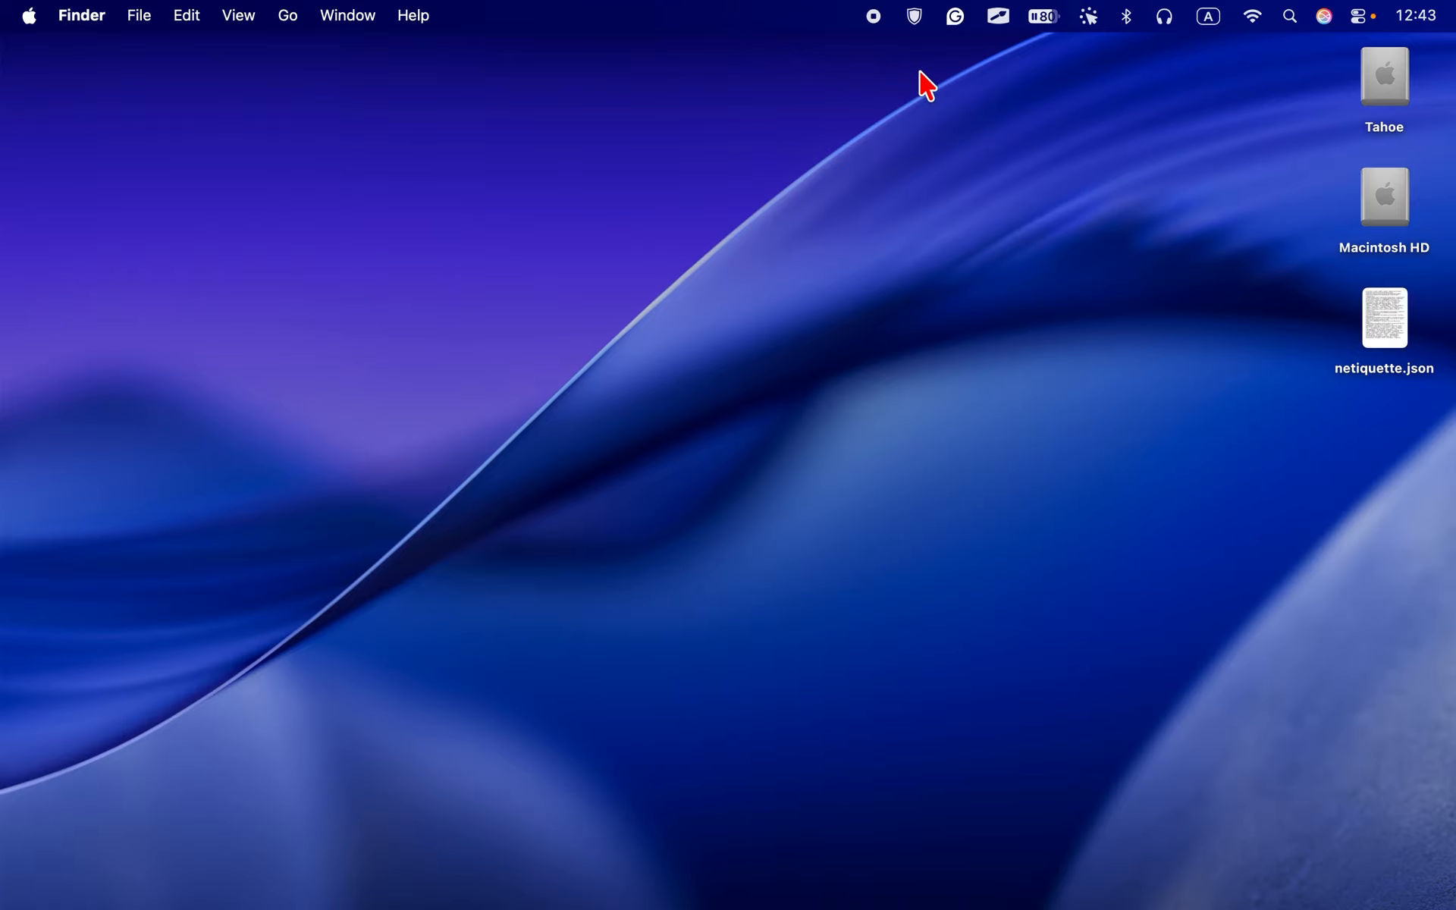
# Clean up the LuLu rules that reference deleted, expired or terminated items
pyautogui.click(917, 16)
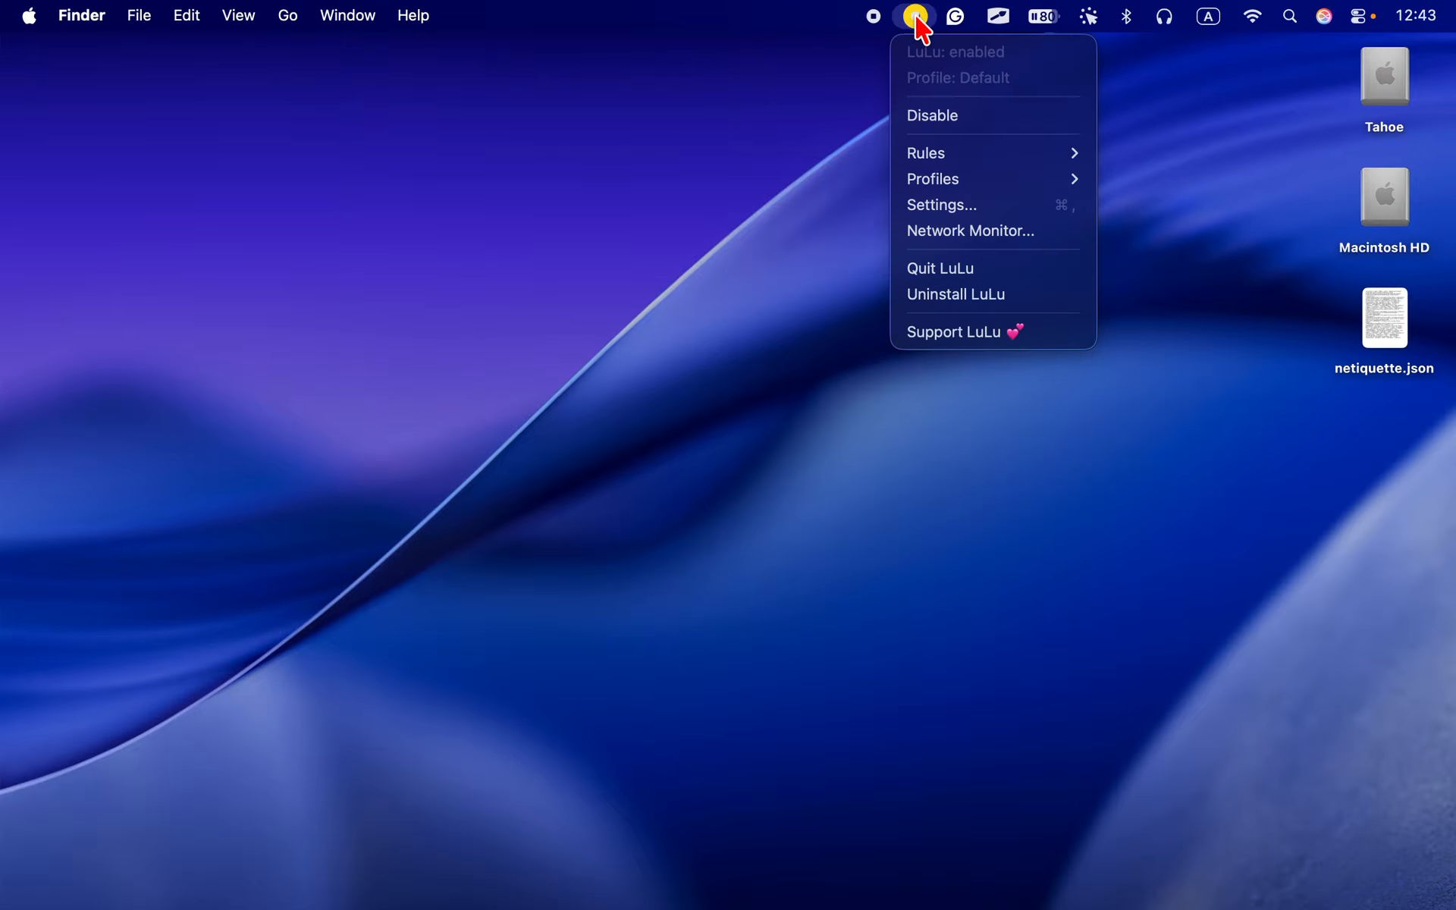
pyautogui.moveTo(923, 153)
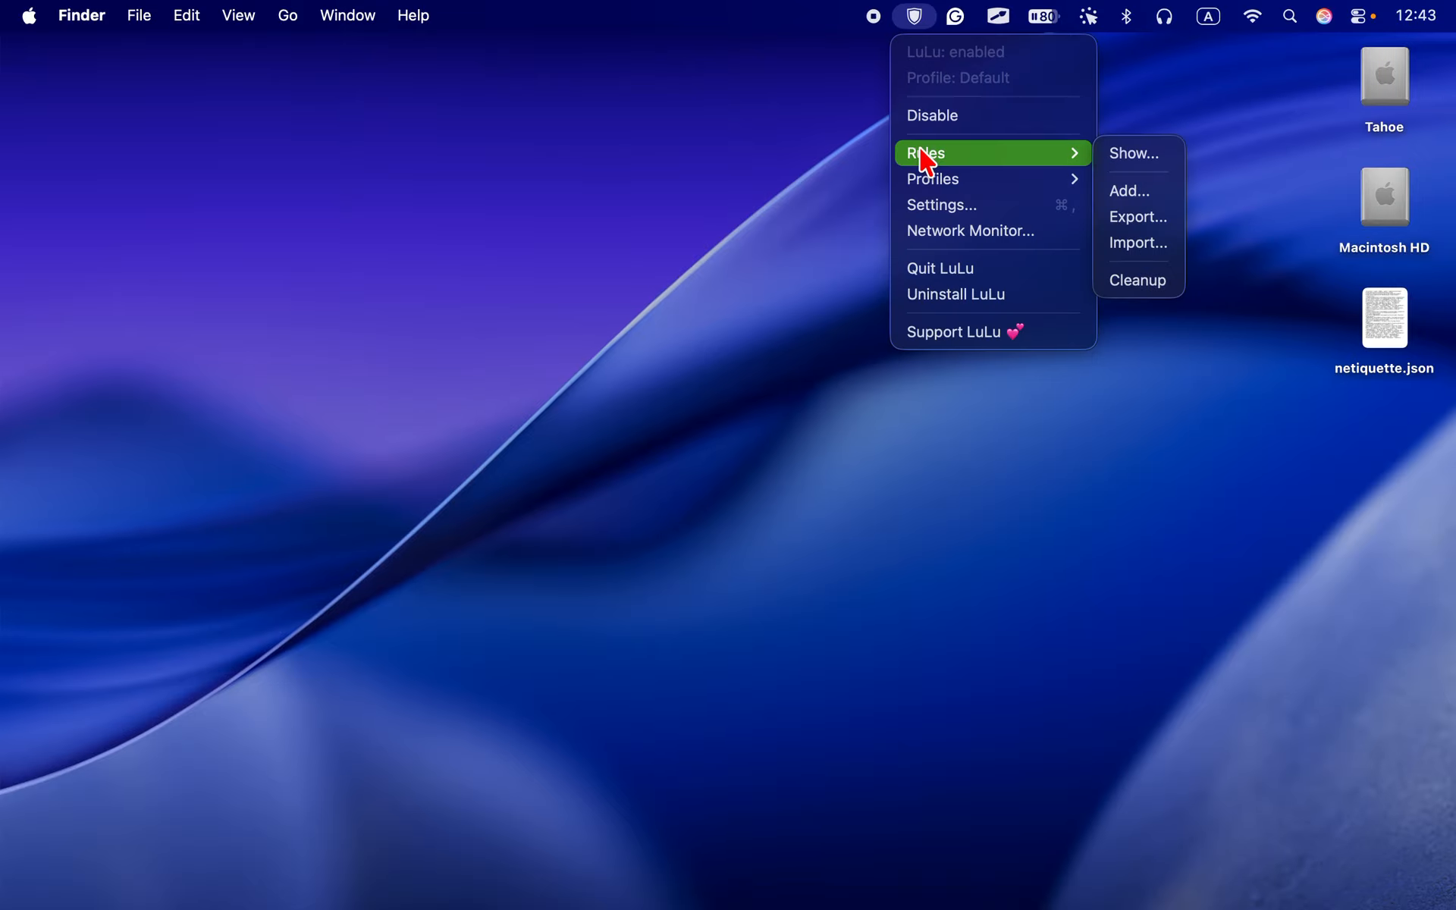
pyautogui.click(1115, 282)
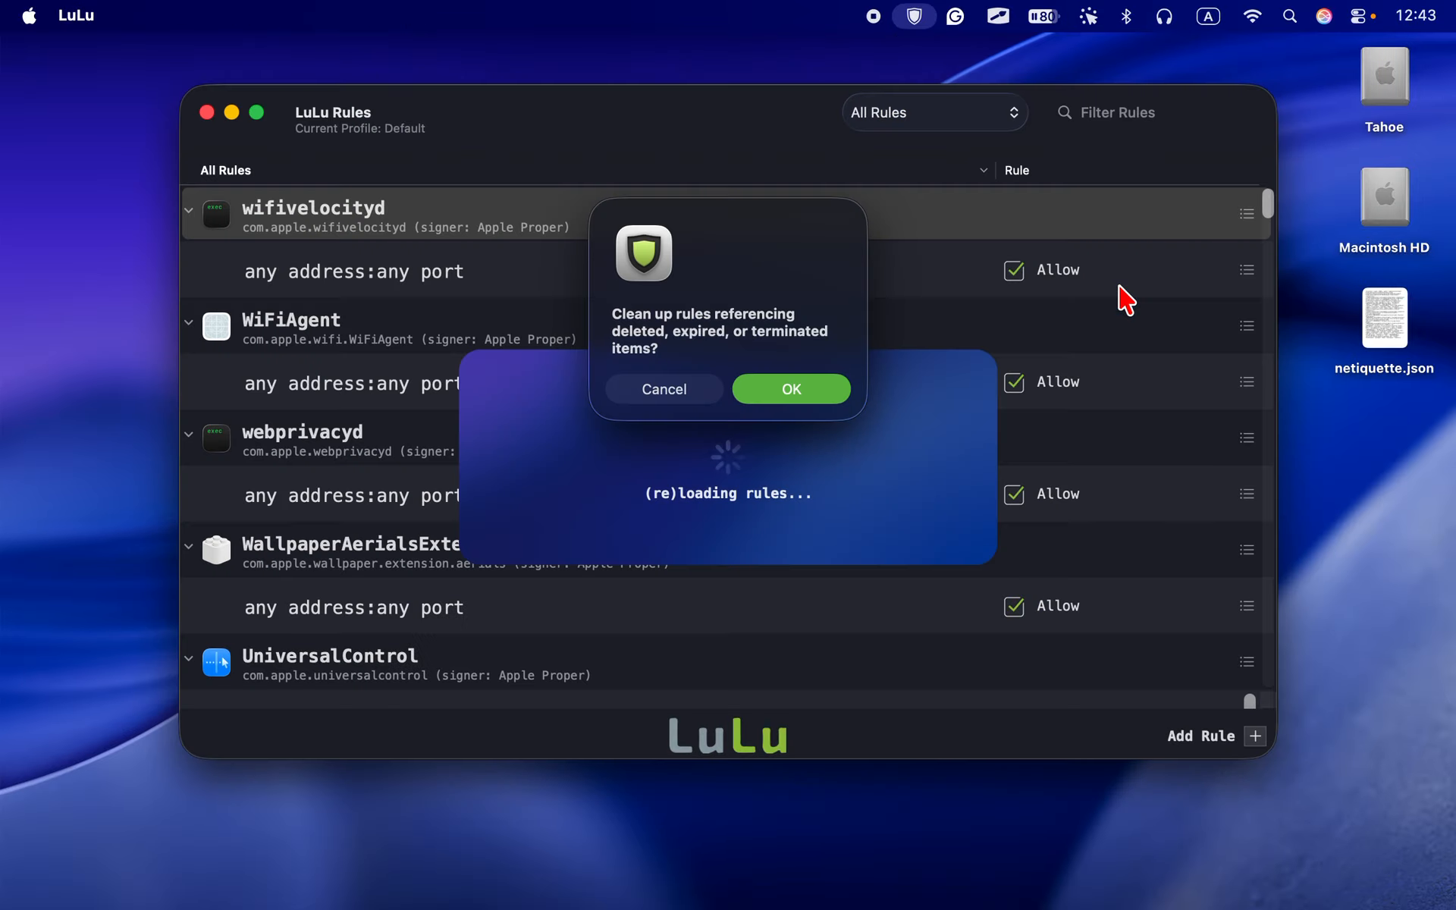
pyautogui.click(779, 388)
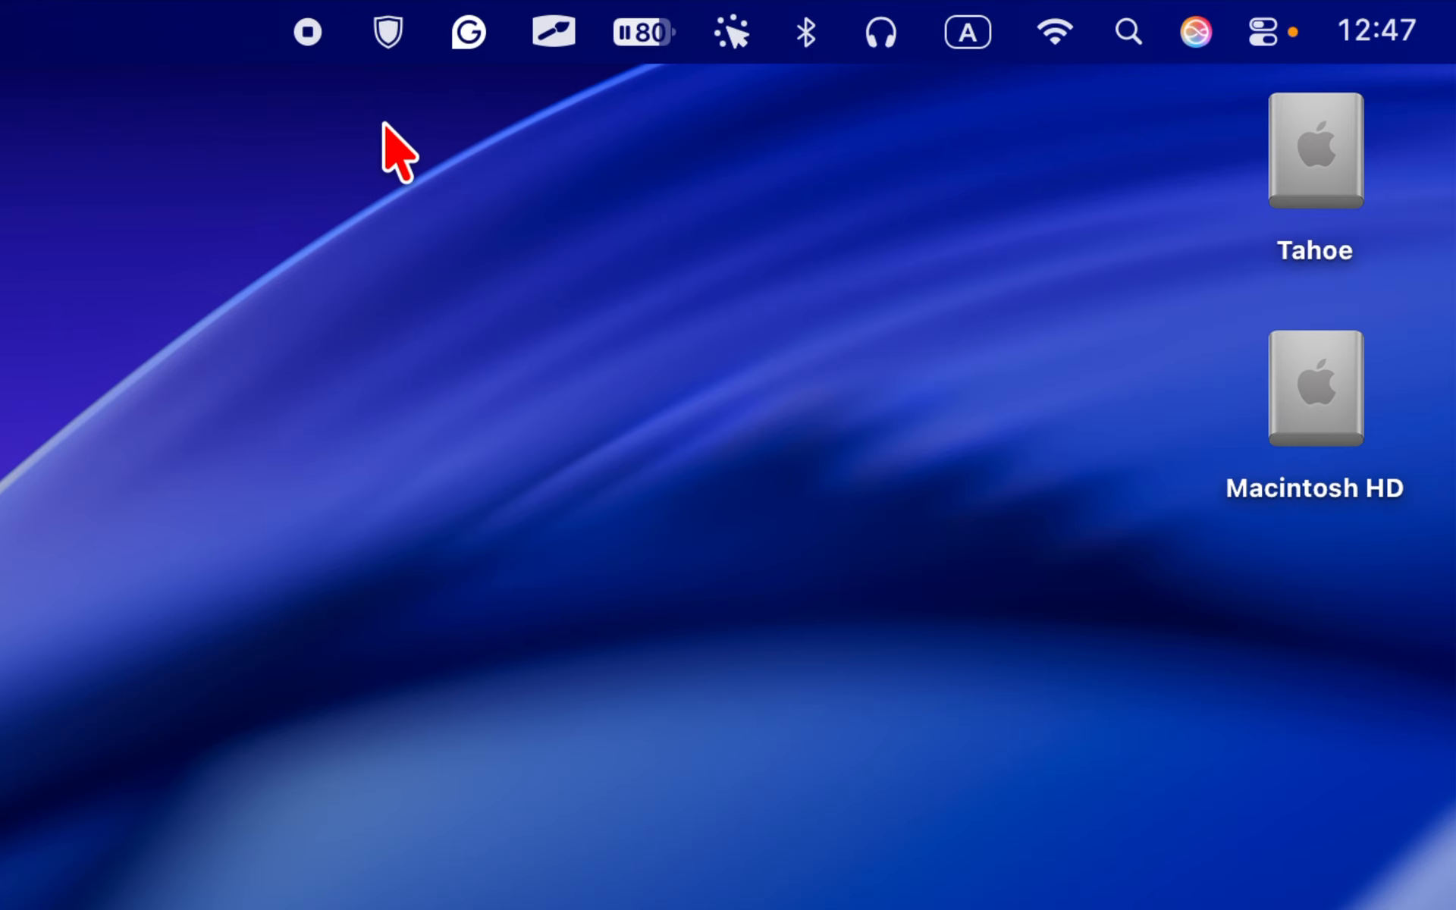
# Disable the LuLu firewall and enable it again
pyautogui.click(386, 34)
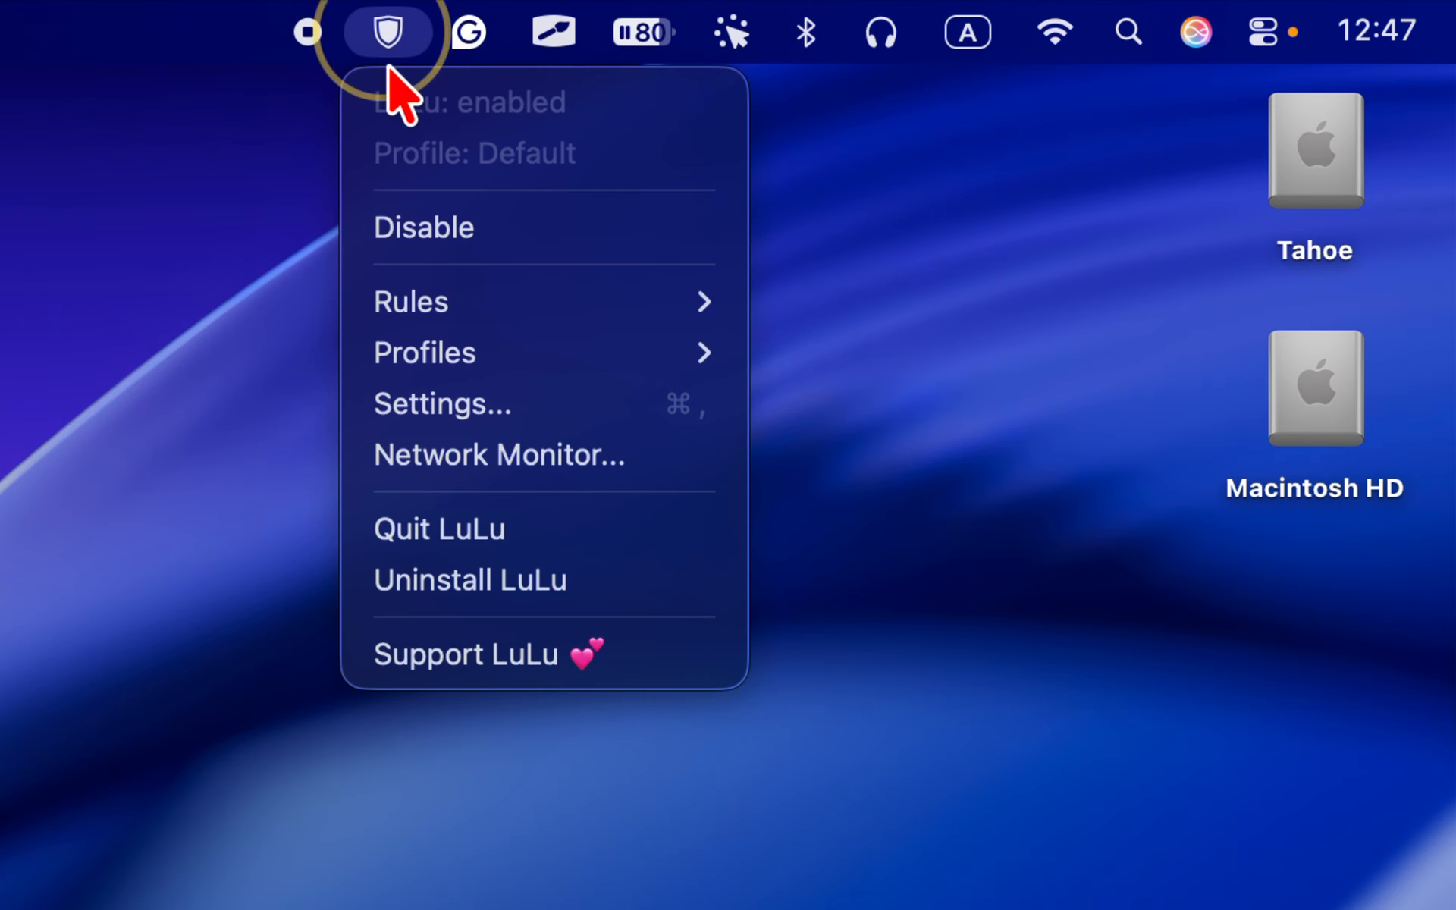
pyautogui.click(402, 225)
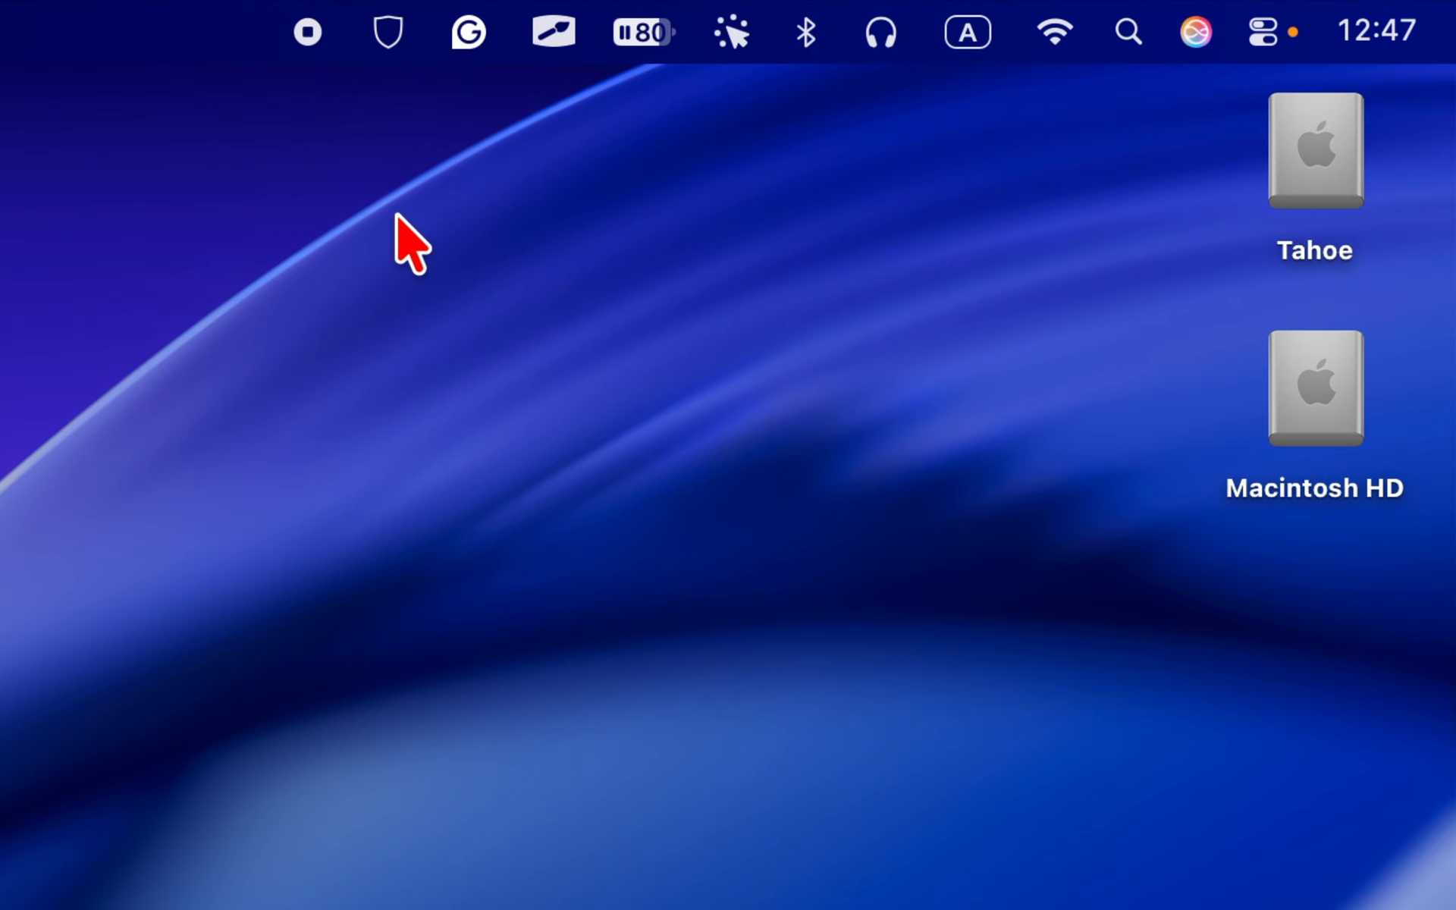
pyautogui.click(387, 33)
pyautogui.click(458, 226)
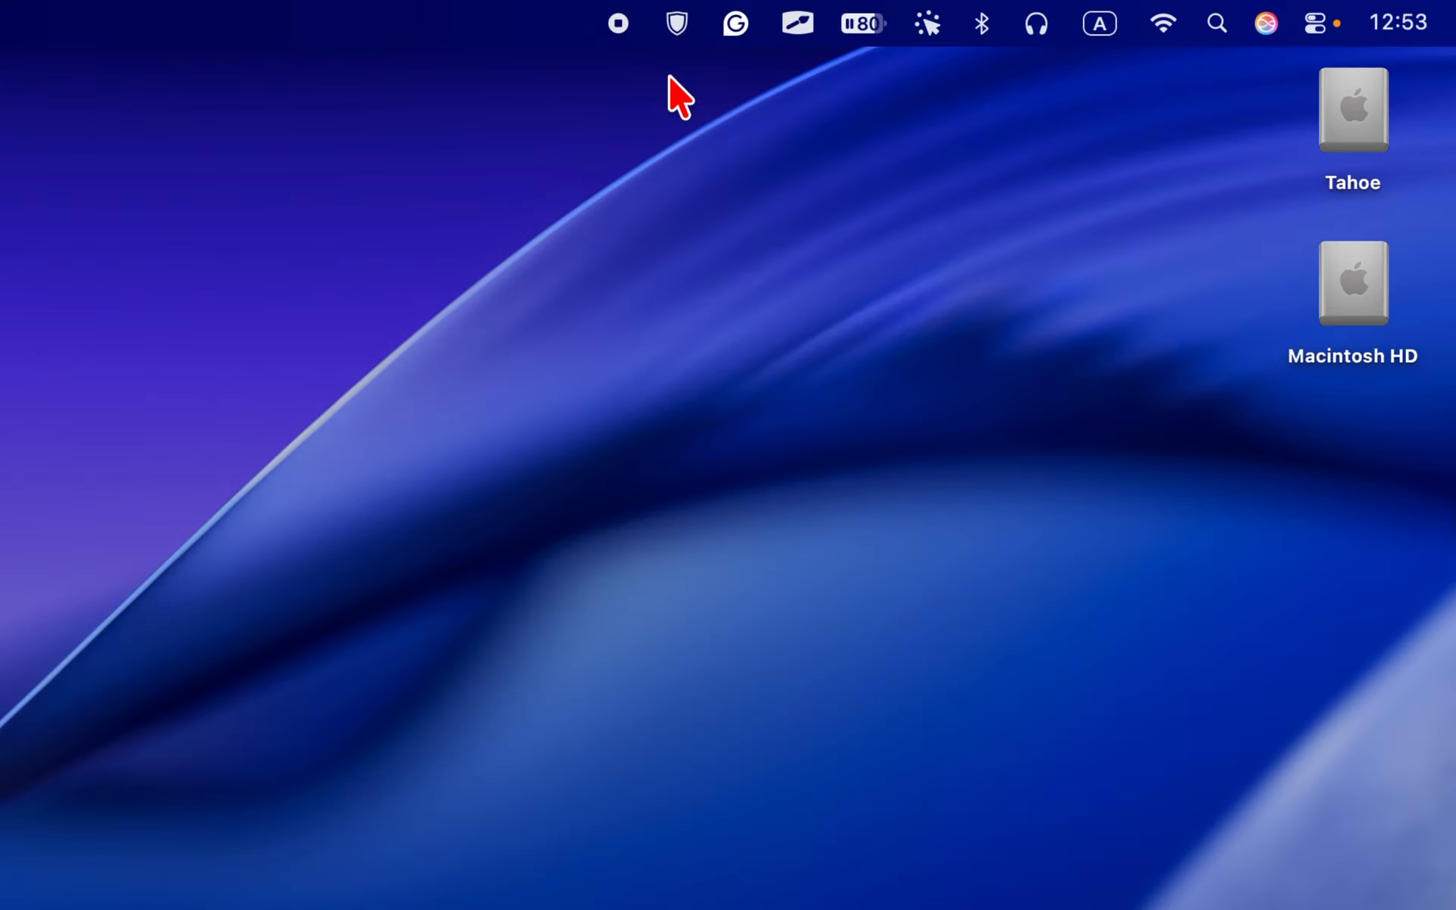
# Start the full uninstallation of LuLu from the Mac
pyautogui.click(676, 23)
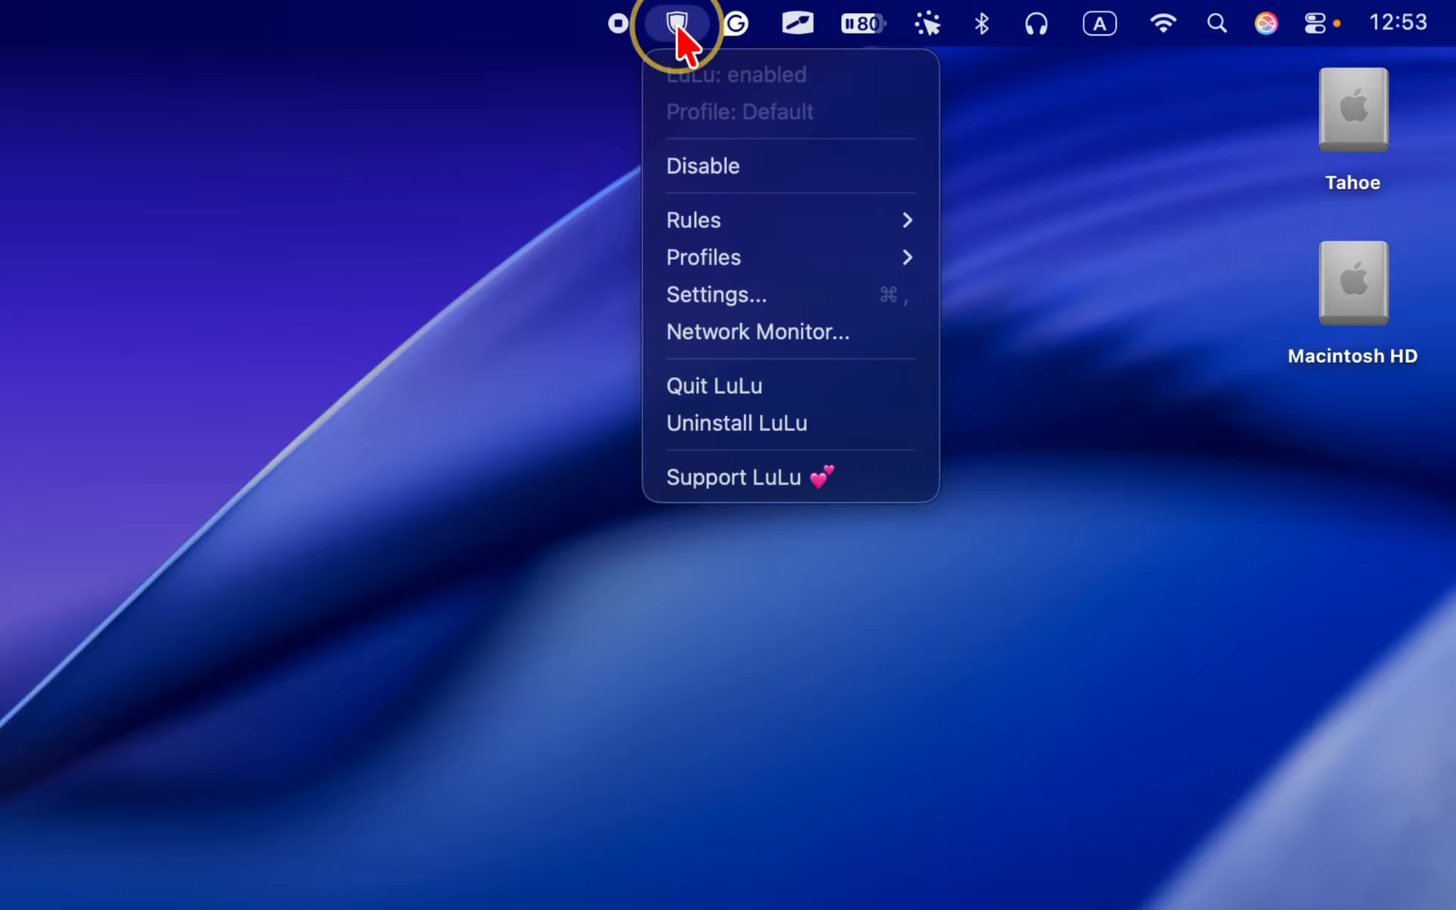
pyautogui.click(758, 431)
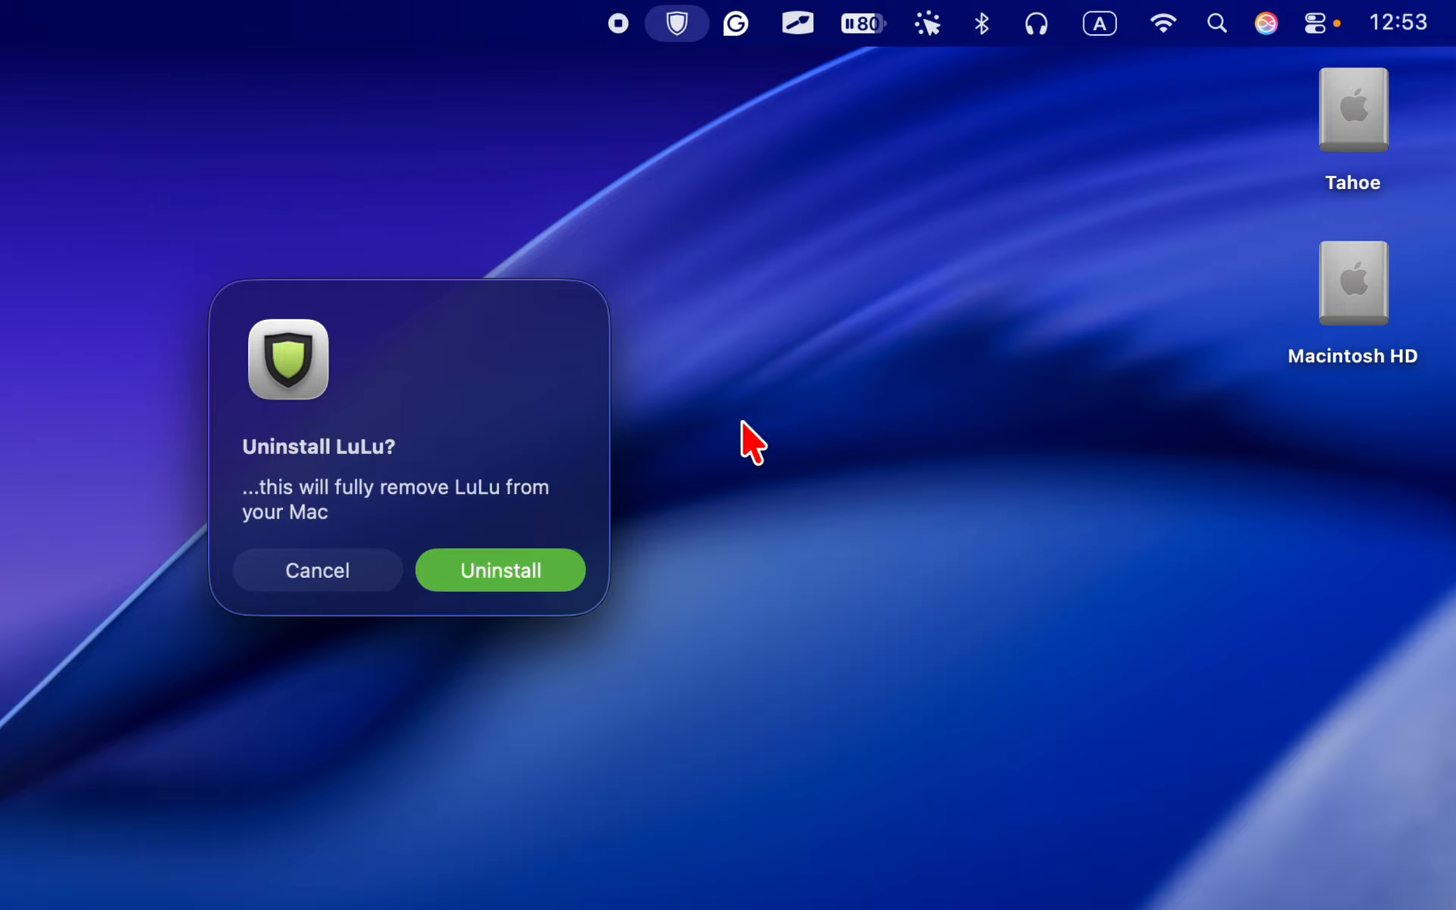
pyautogui.click(547, 556)
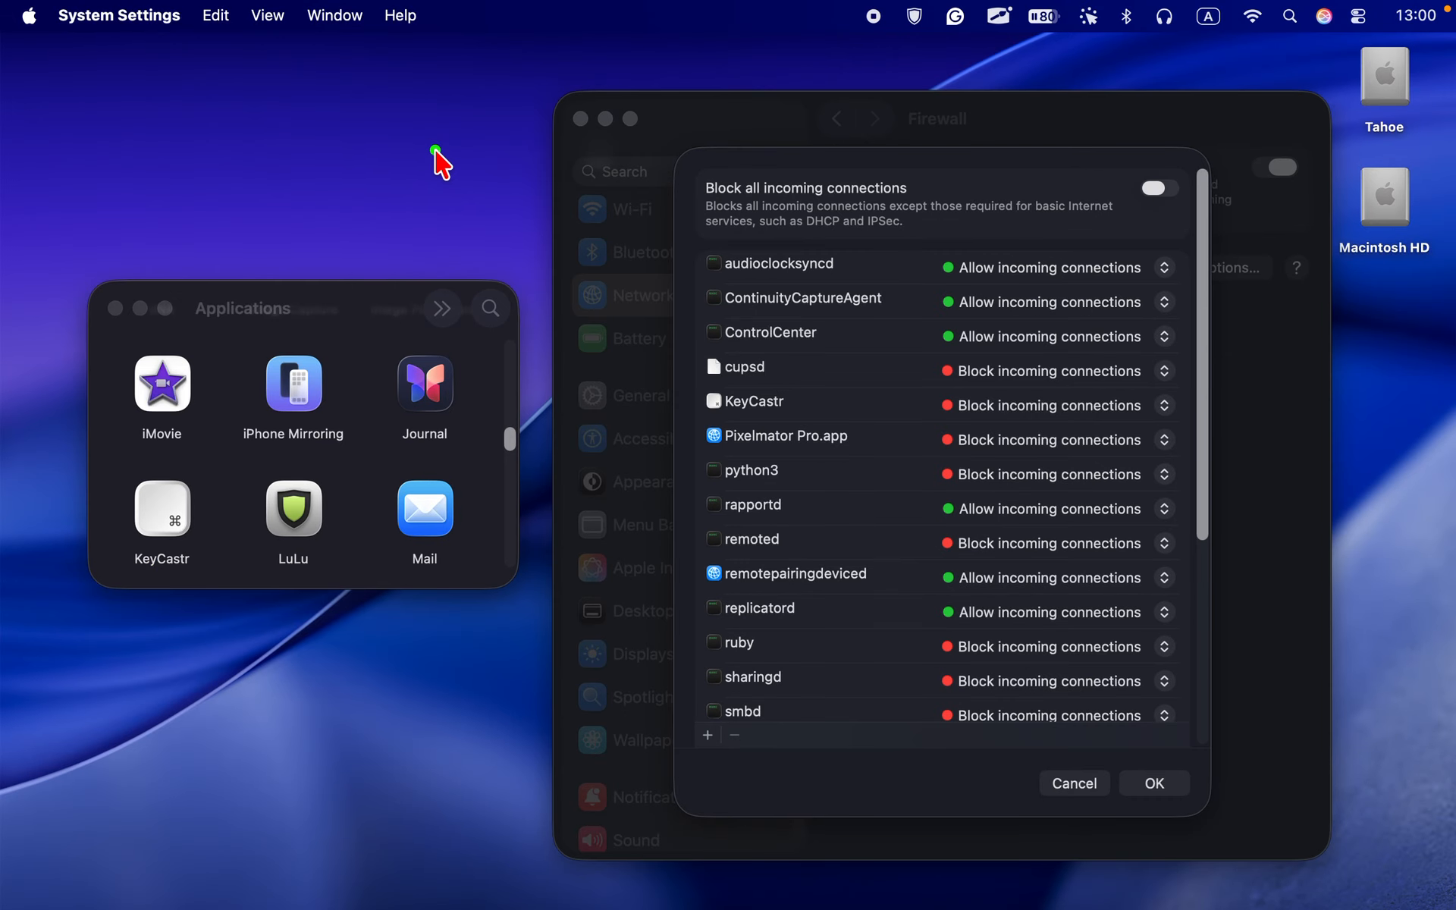
pyautogui.moveTo(435, 149)
pyautogui.mouseDown()
pyautogui.moveTo(368, 310)
pyautogui.moveTo(334, 453)
pyautogui.mouseUp()
pyautogui.moveTo(340, 95); pyautogui.dragTo(632, 378)
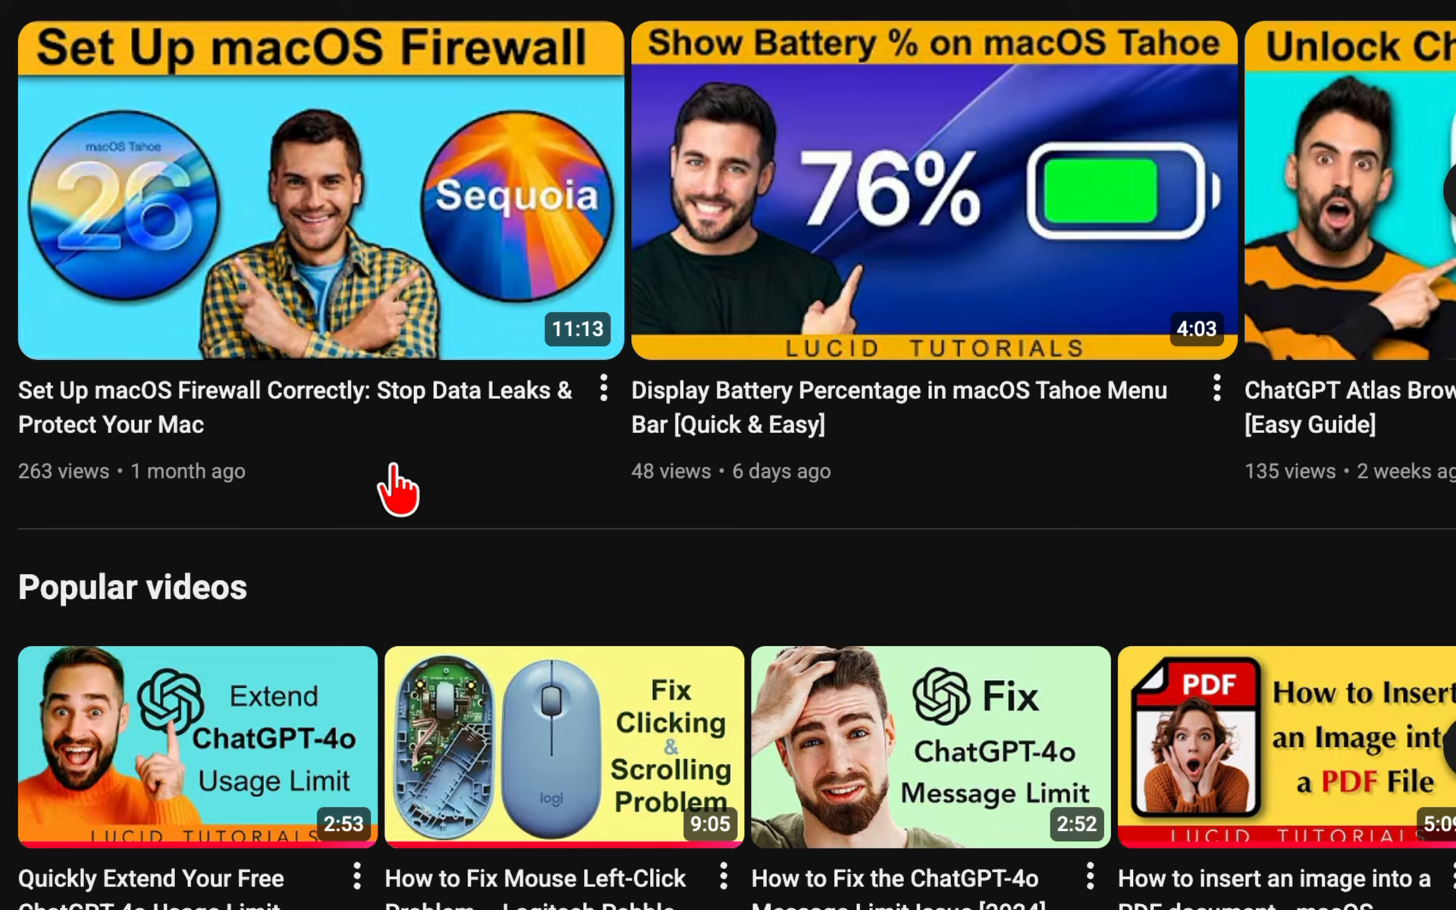
pyautogui.moveTo(407, 364)
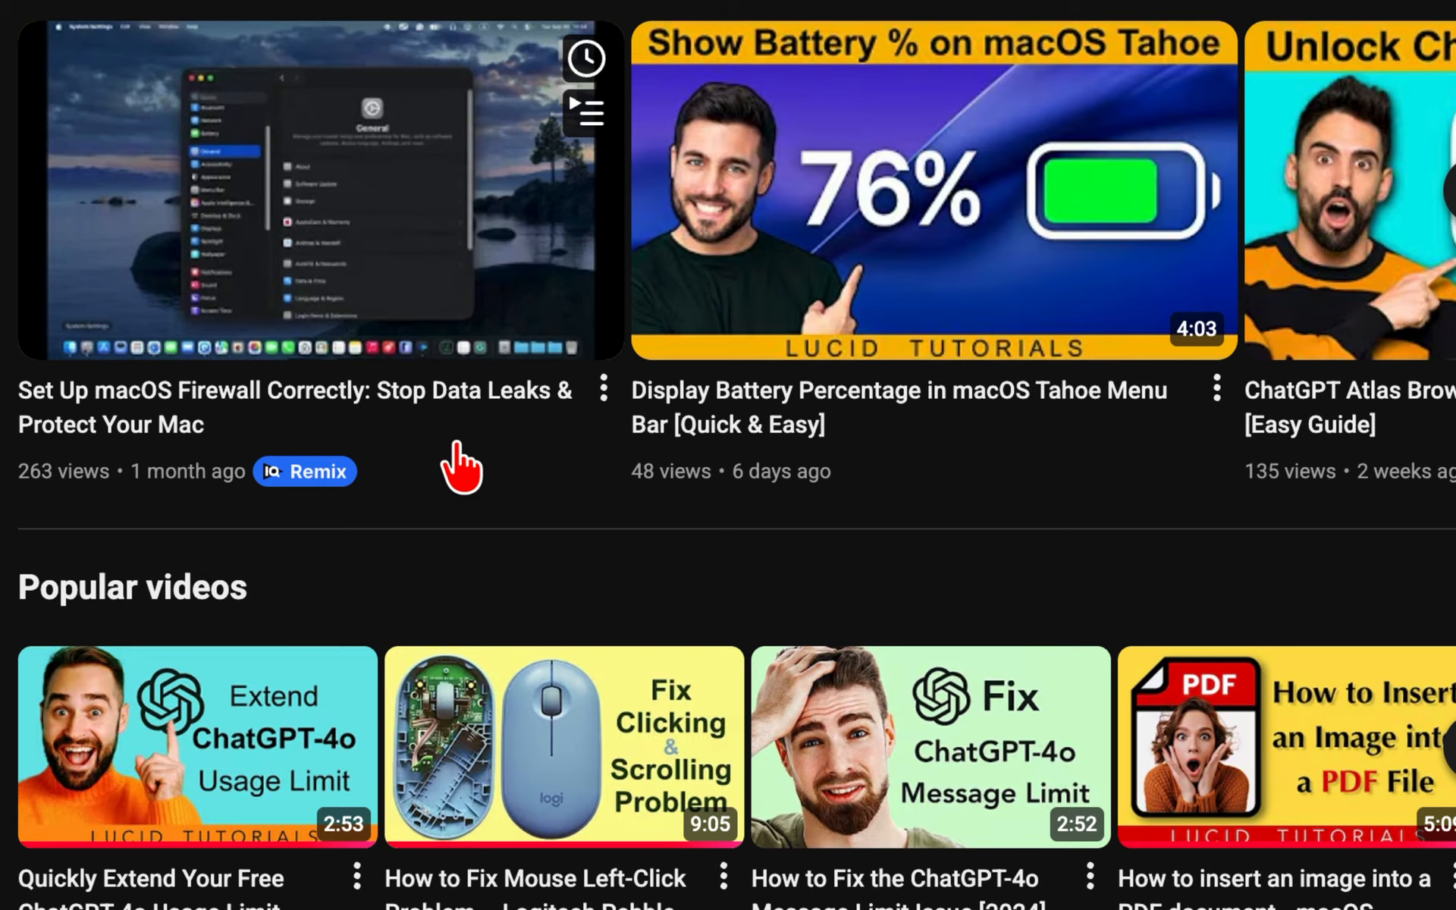